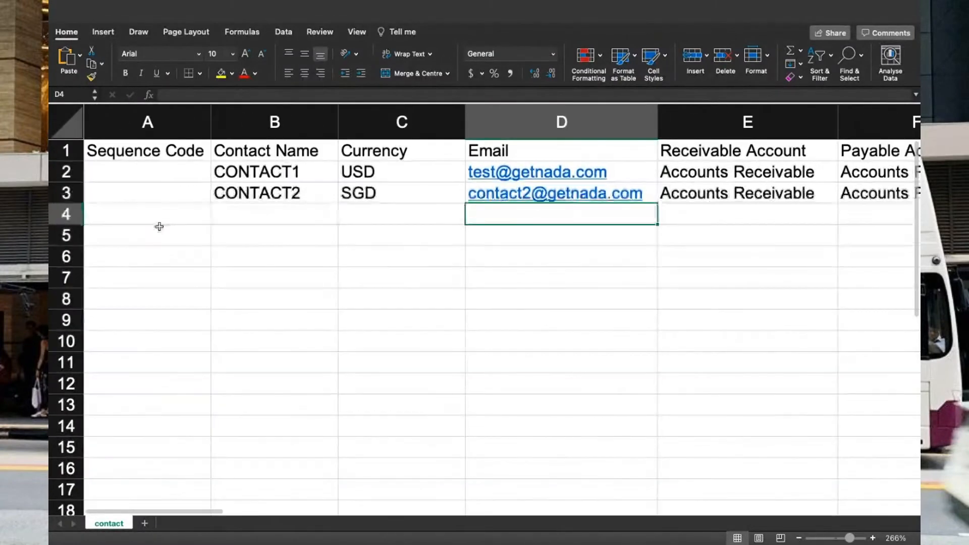
- Replace CONTACT1 and CONTACT2 with Jacks Montiors and Henrys Mics in the Contact Name column
left_click(161, 180)
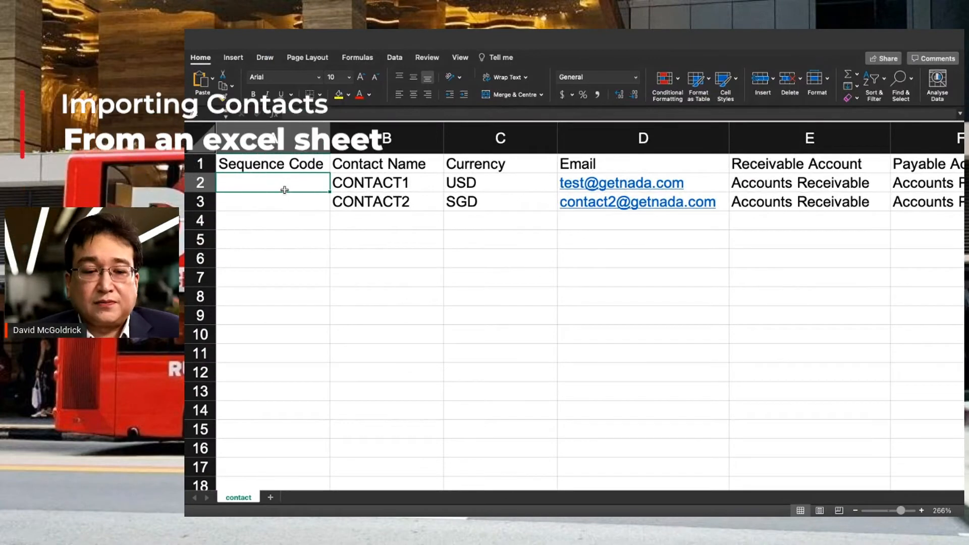
key("Right")
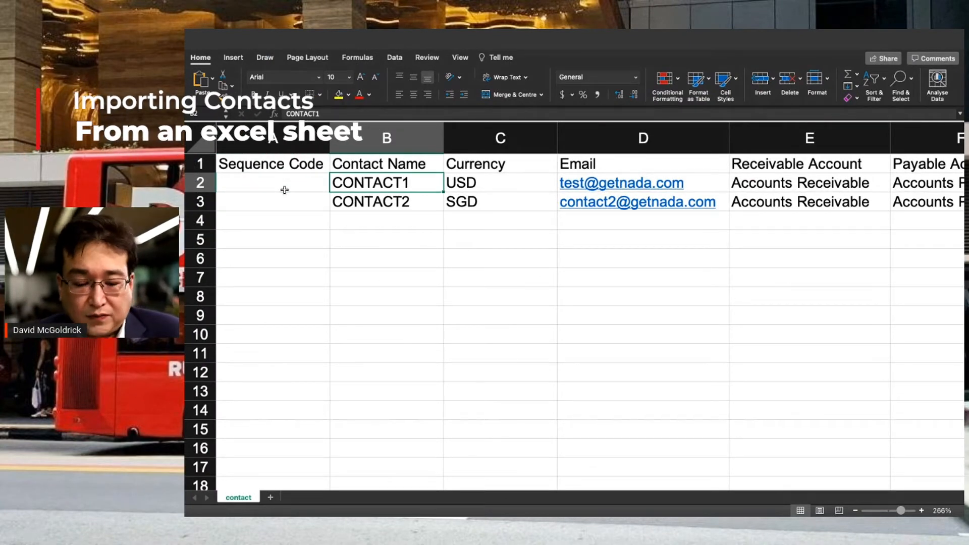
type("Jacks ")
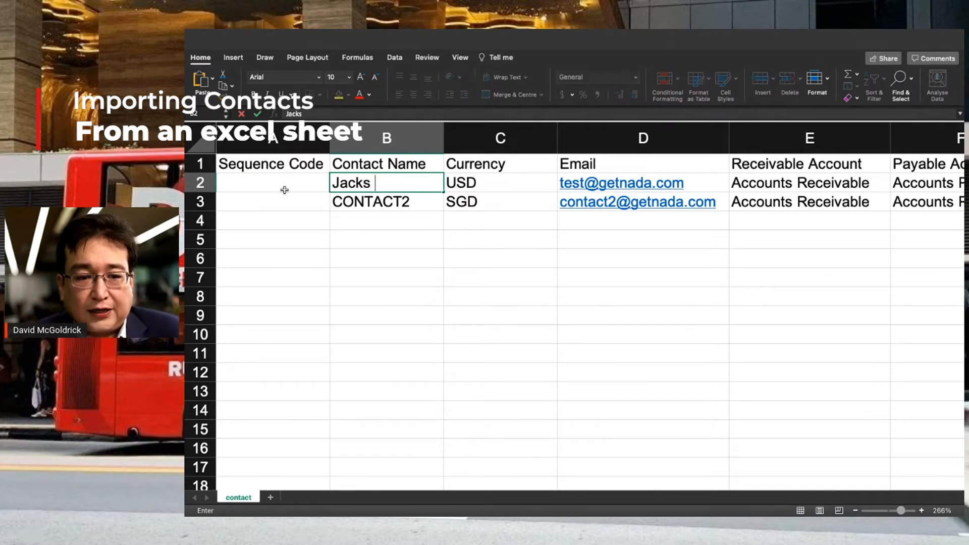
type("Montiors")
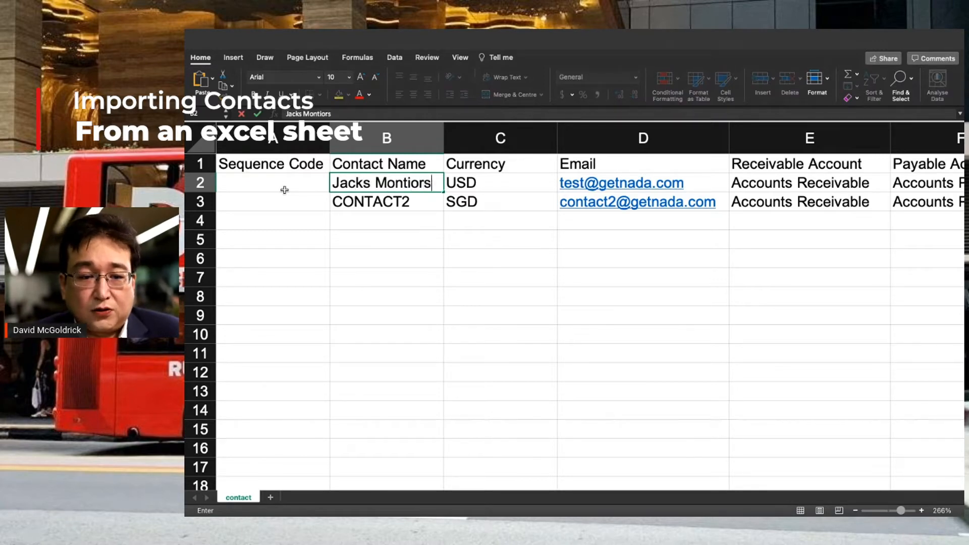
key("Return")
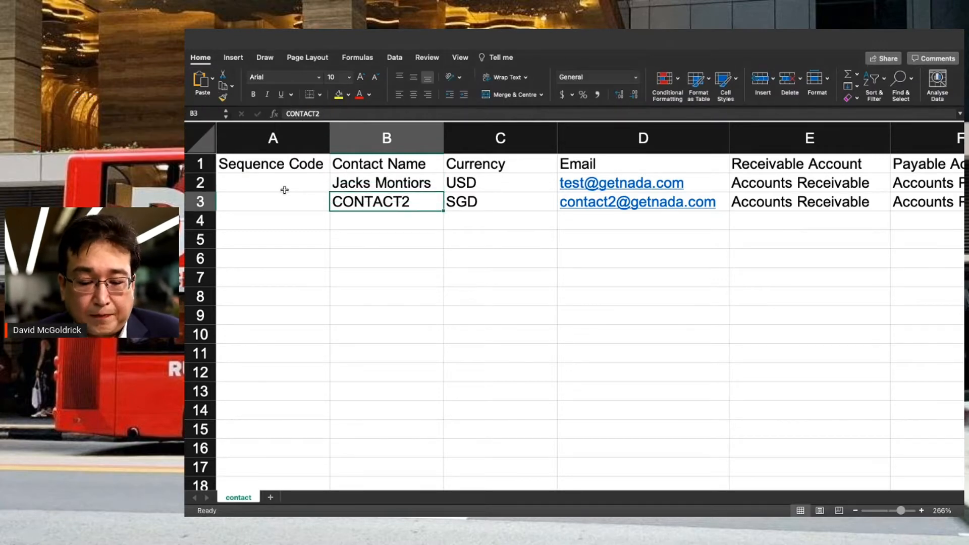
type("Henr")
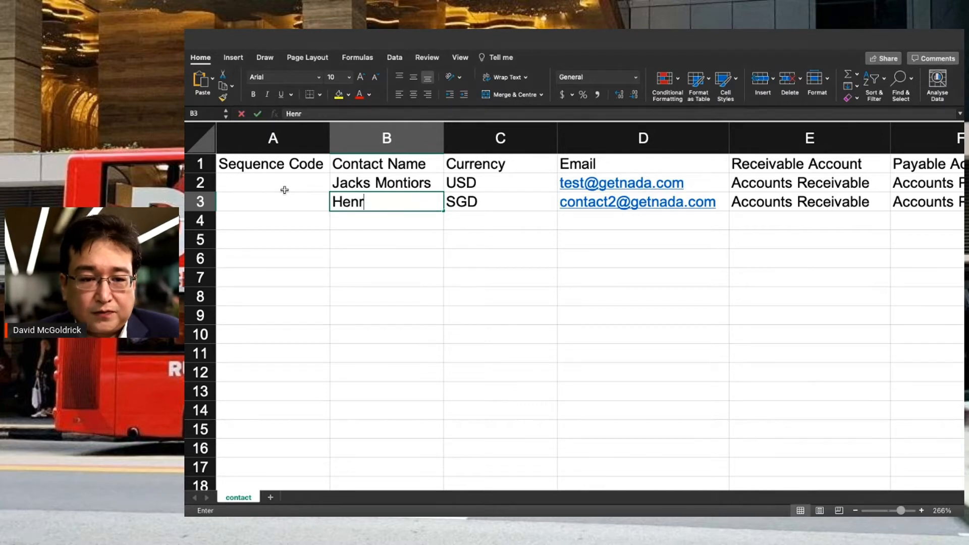
type("ys ")
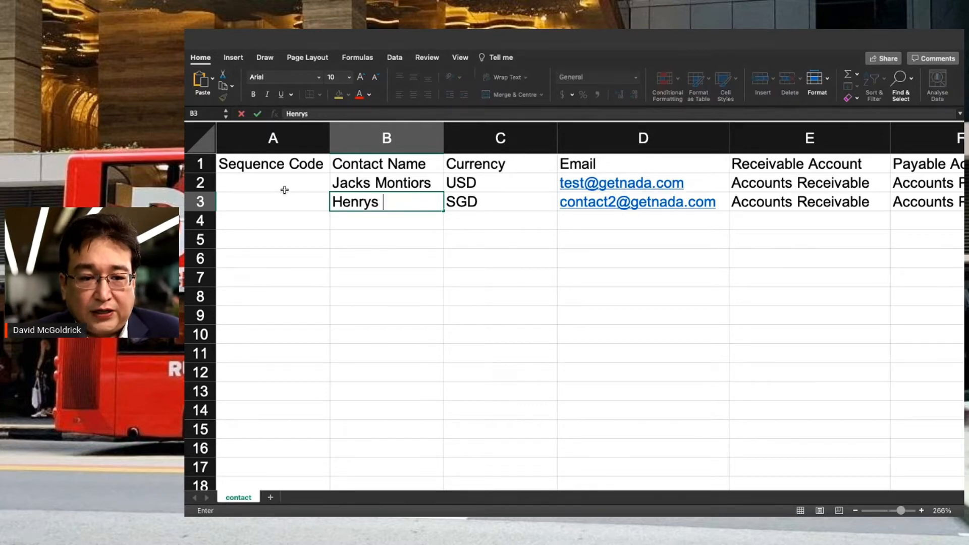
type("Mics")
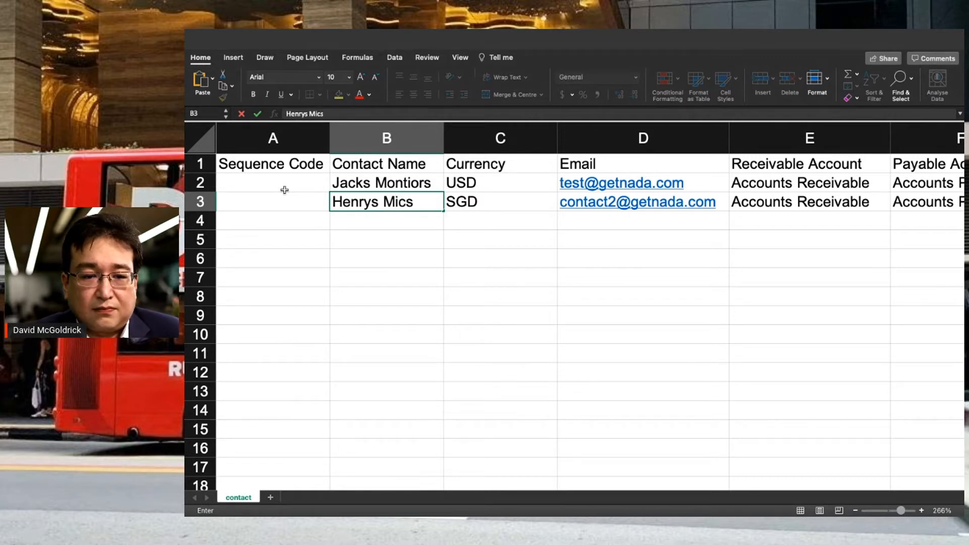
key("Up")
key("Right")
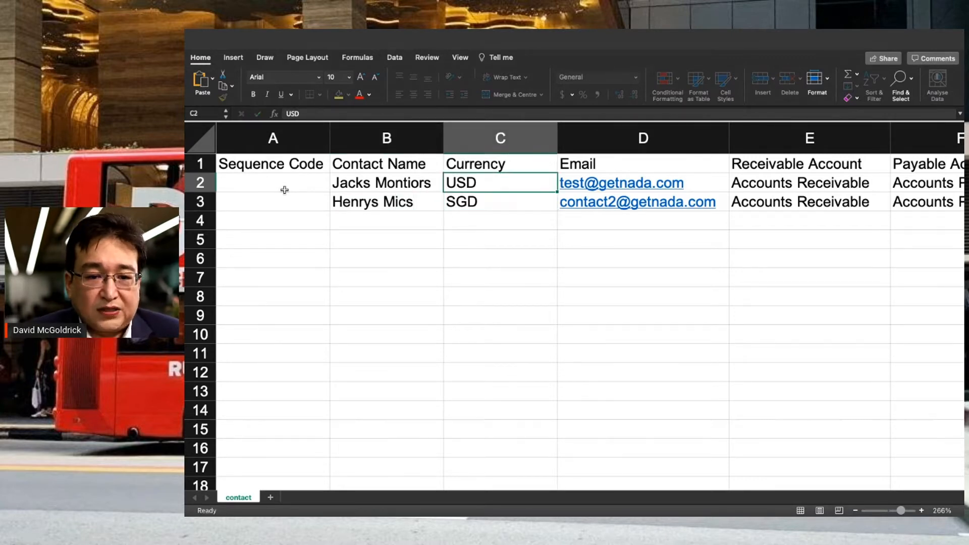
- Copy USD into the second contact's currency and enter the same new e-mail address for both contacts
key("super+c")
key("Down")
key("super+v")
key("Up")
key("Right")
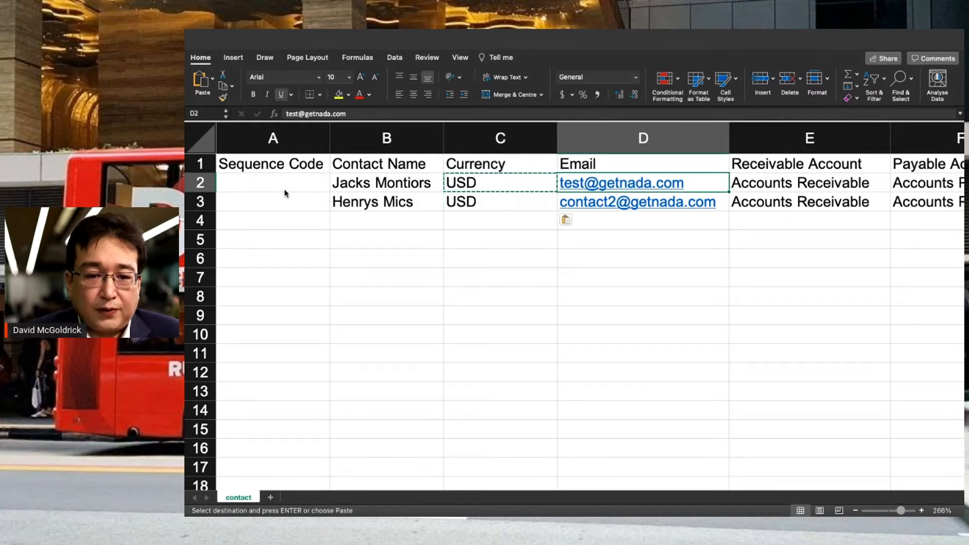
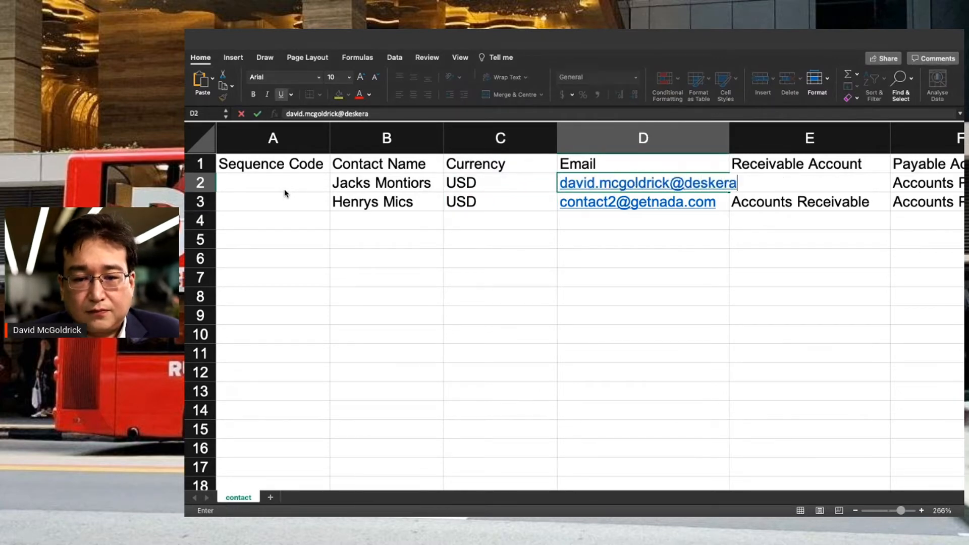
key("Return")
key("Up")
key("super+c")
key("Down")
key("super+v")
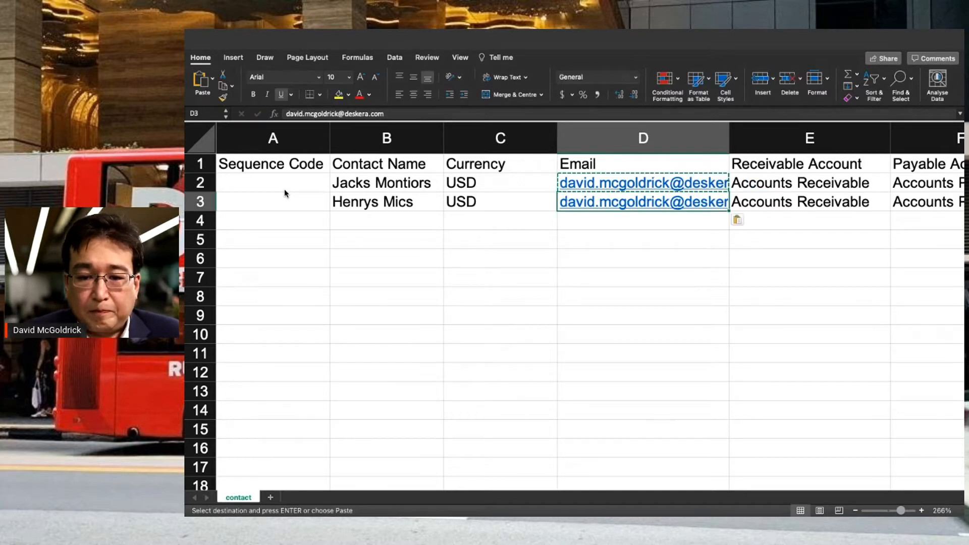
- Review the account, payment term, billing and shipping address columns for both contacts
key("Right")
key("Right")
key("Right")
key("Left")
key("Left")
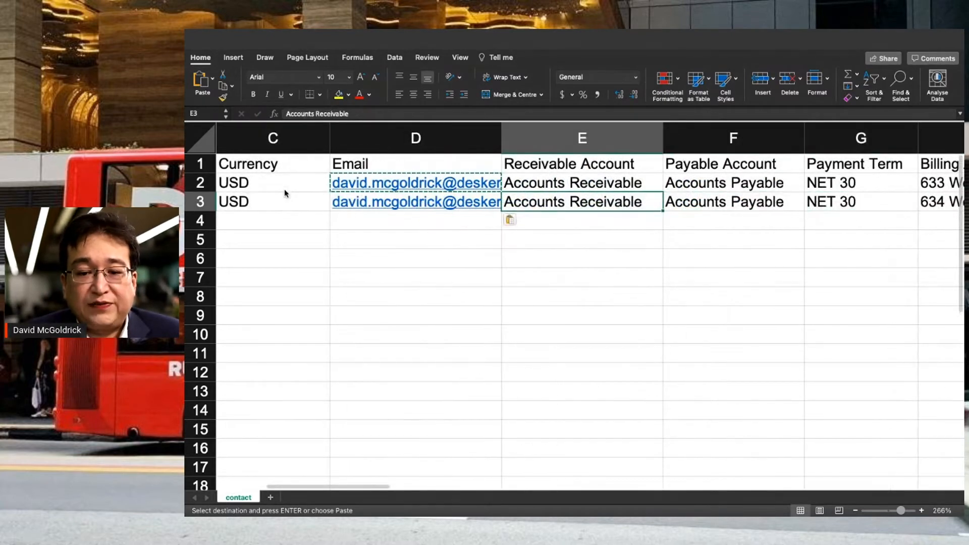
key("Right")
key("Up")
key("Up")
key("Down")
key("Down")
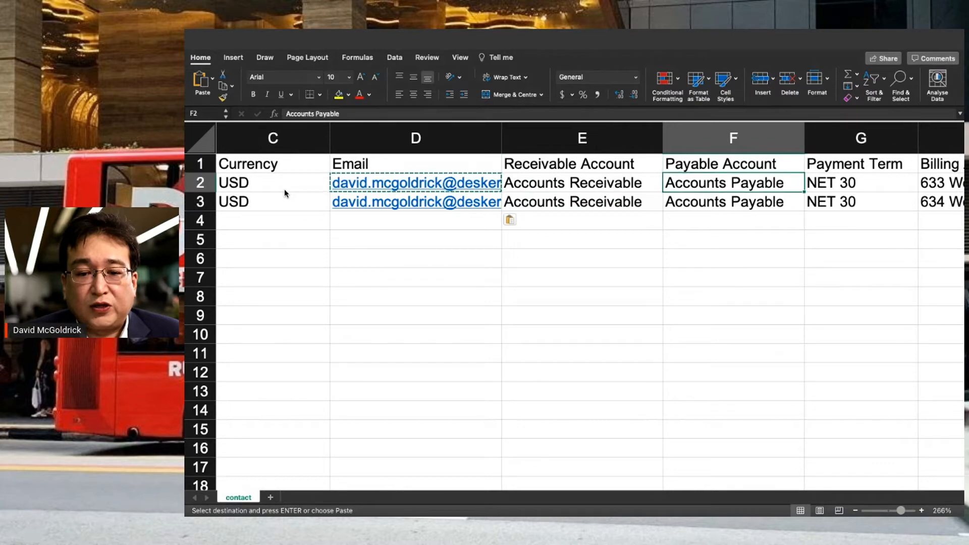
key("Right")
key("Right")
key("Right")
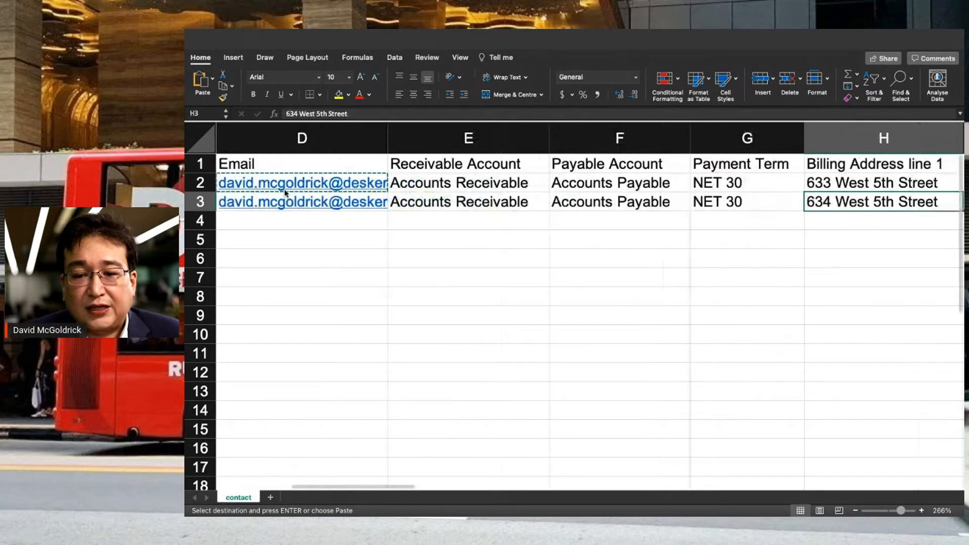
key("Left")
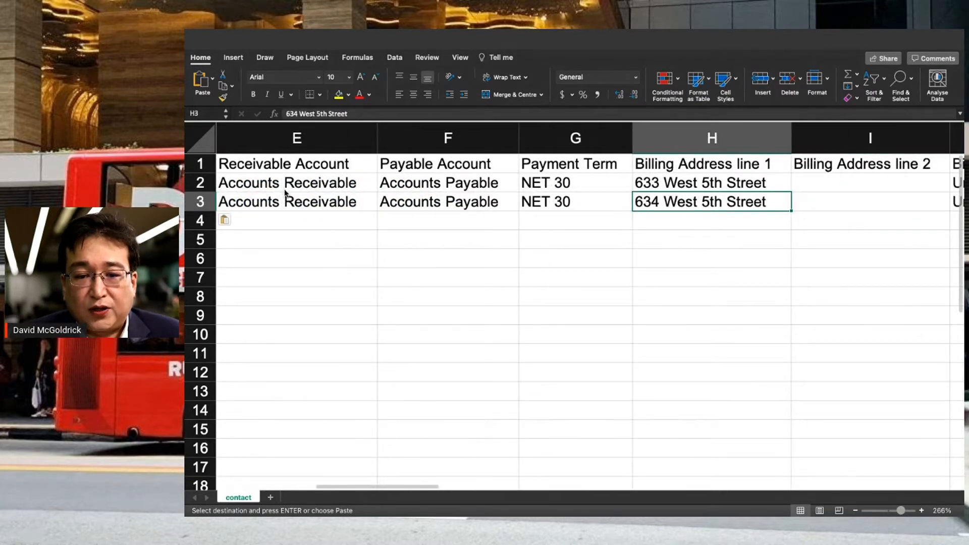
key("Right")
key("Right")
key("Right")
key("Left")
key("Up")
key("Down")
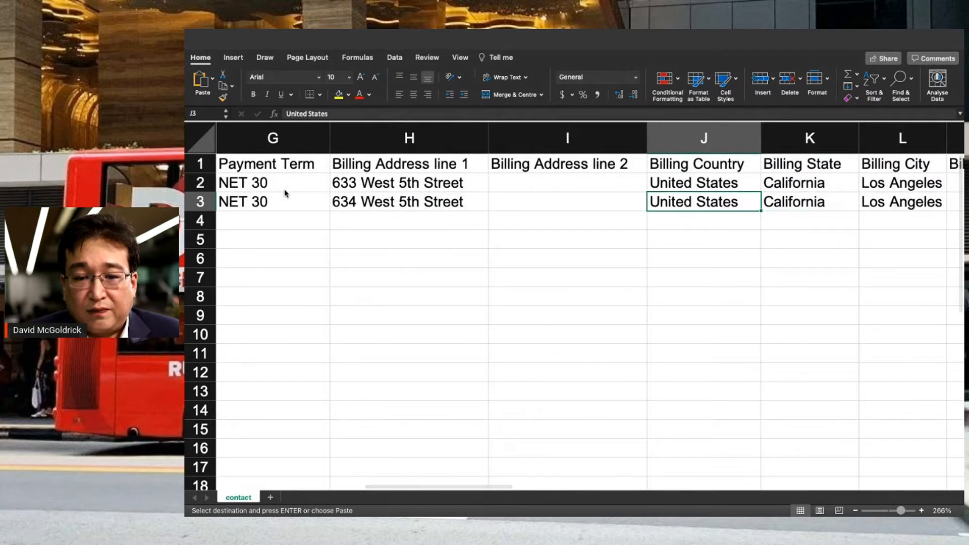
key("Right")
key("Right")
key("Right")
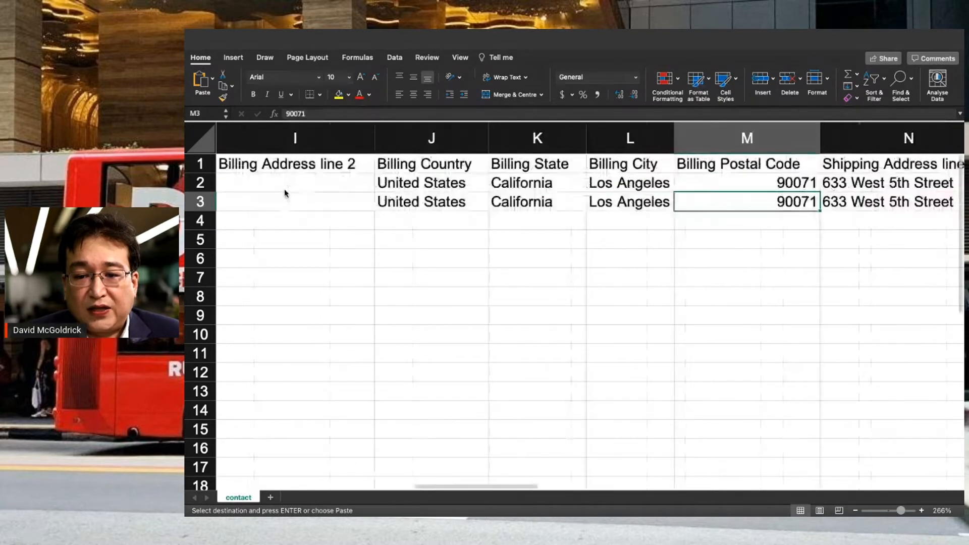
key("Right")
key("Left")
key("Up")
key("Down")
key("Right")
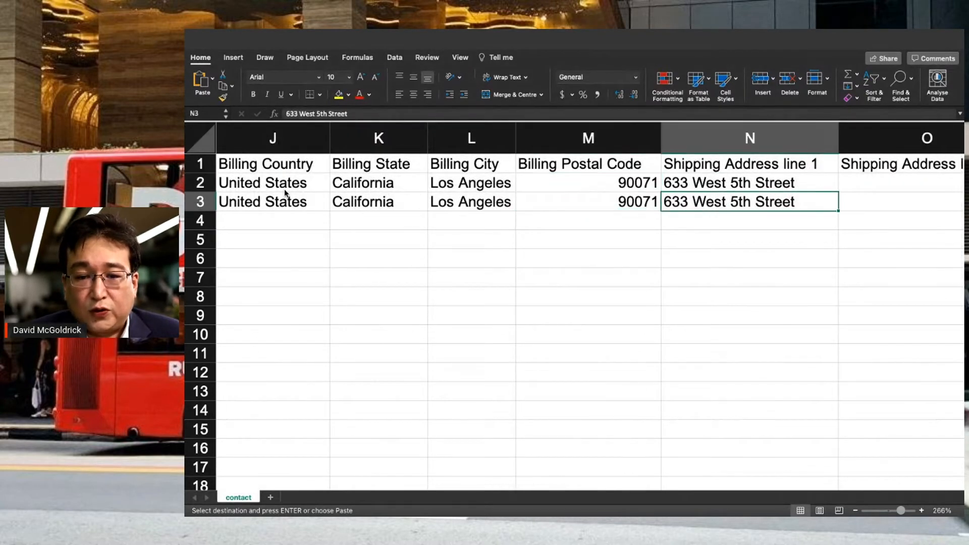
key("Up")
key("Right")
key("Right")
key("Right")
key("Left")
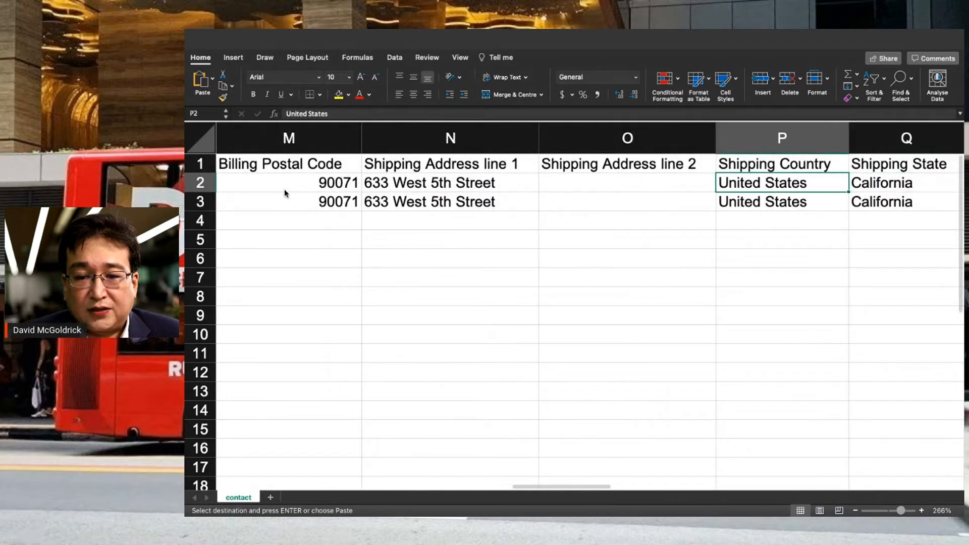
key("Down")
key("Right")
key("Right")
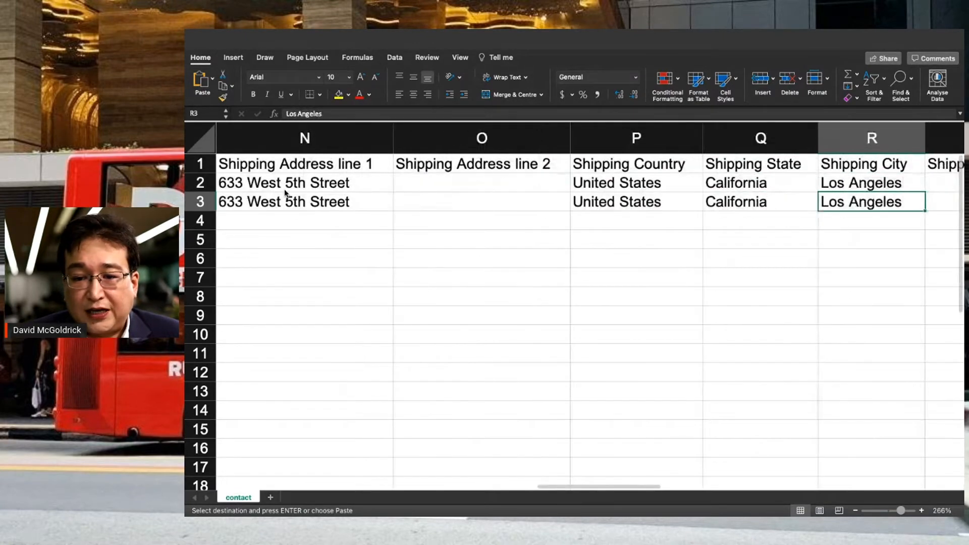
key("Up")
key("Up")
key("Down")
key("Right")
key("Right")
key("Left")
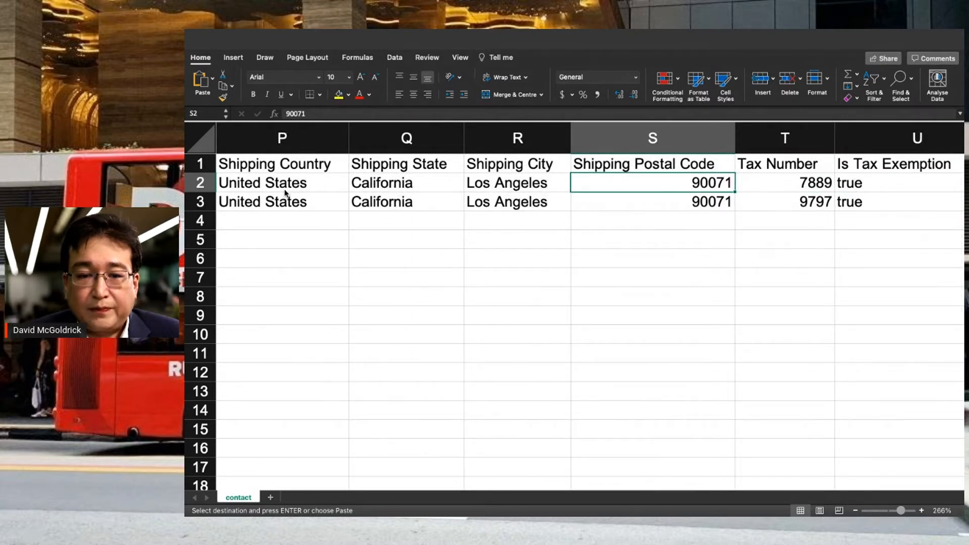
- Check the Is Tax Exemption and Tax Exemption Reason columns, then return across the row to Contact Name
key("Right")
key("Right")
key("Right")
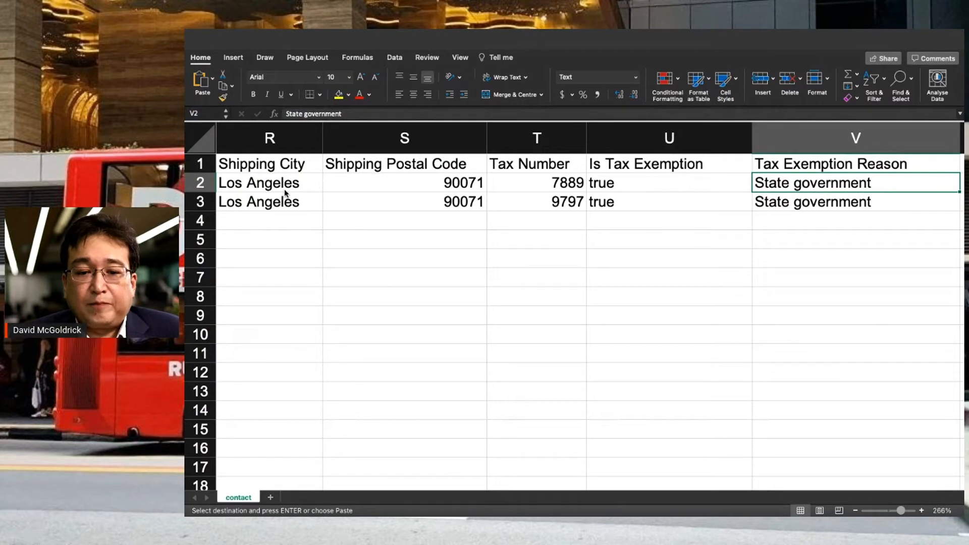
key("Left")
key("Up")
key("Right")
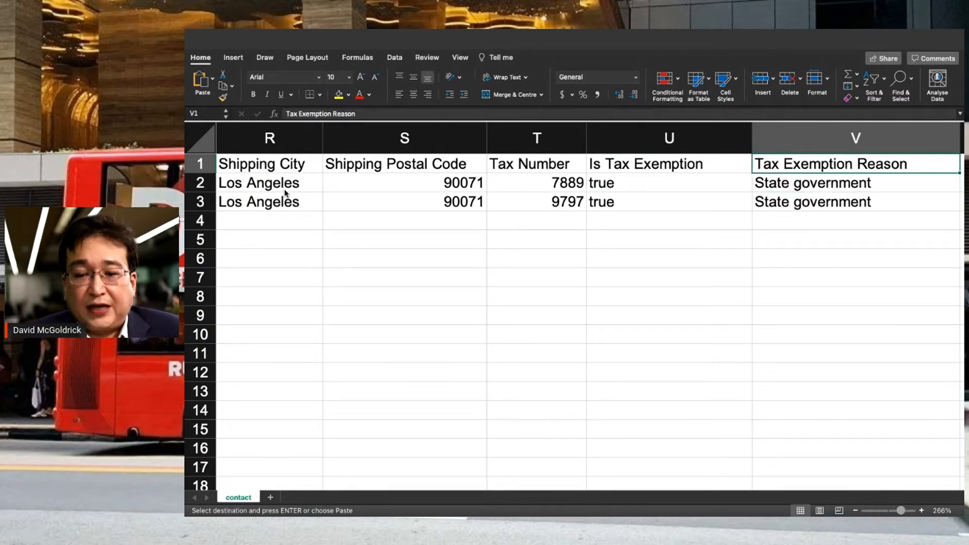
key("Left")
key("Left")
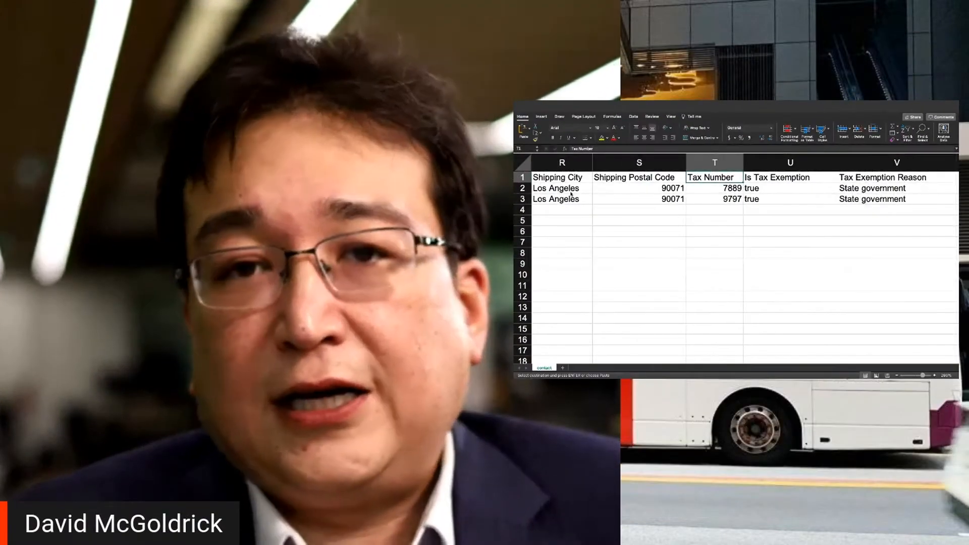
key("Left")
key("Left")
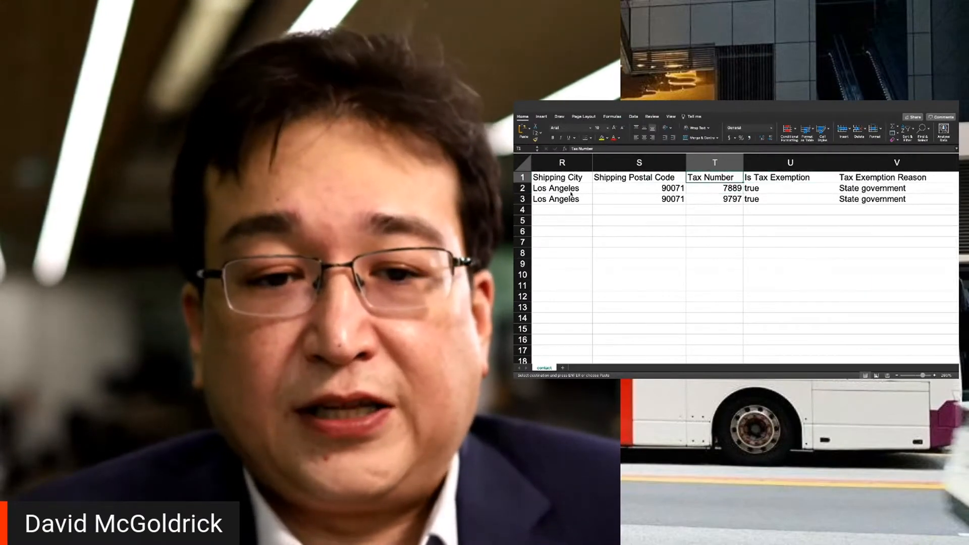
key("Left")
key("Left")
key("Left")
key("Left")
key("Left")
key("Left")
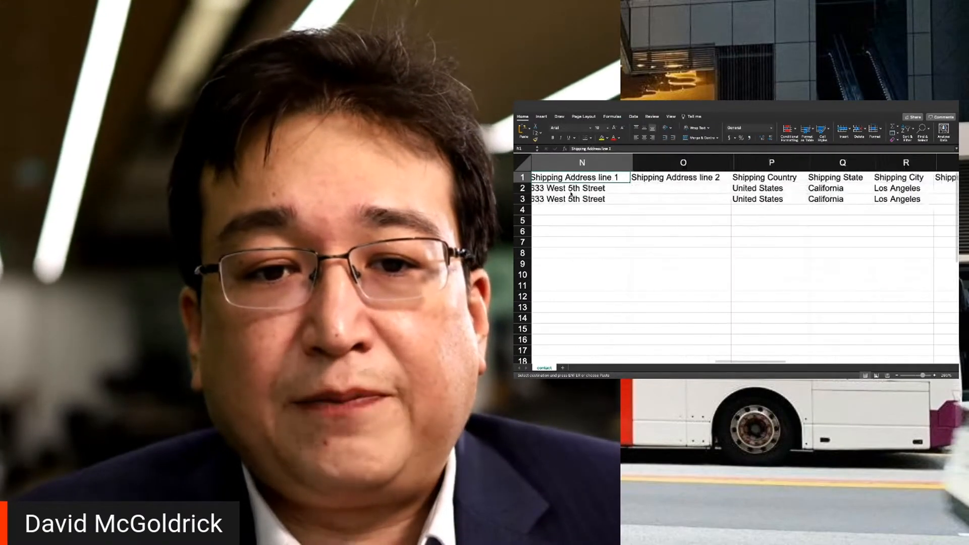
key("Left")
key("Left")
key("Left")
key("Left")
key("Left")
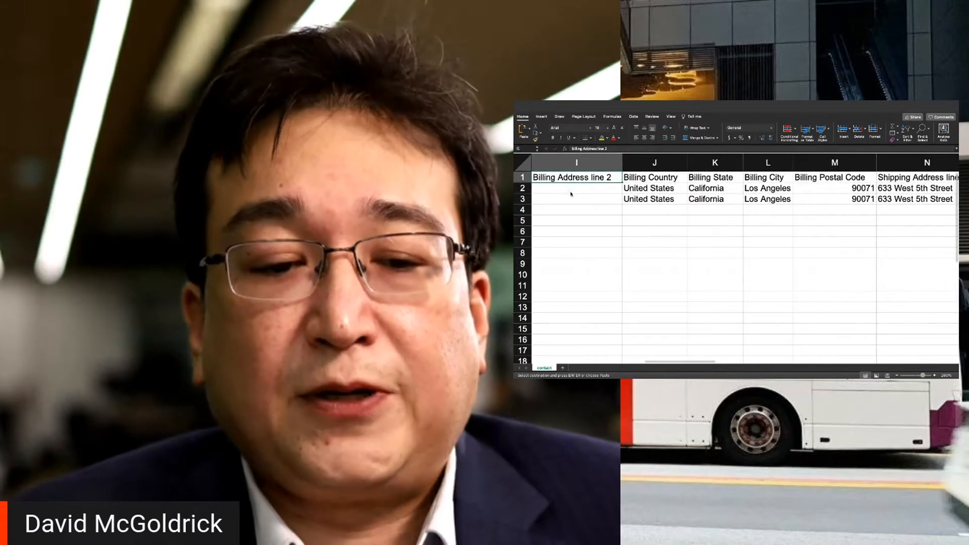
key("Left")
key("Left")
key("Left")
key("Left")
key("Left")
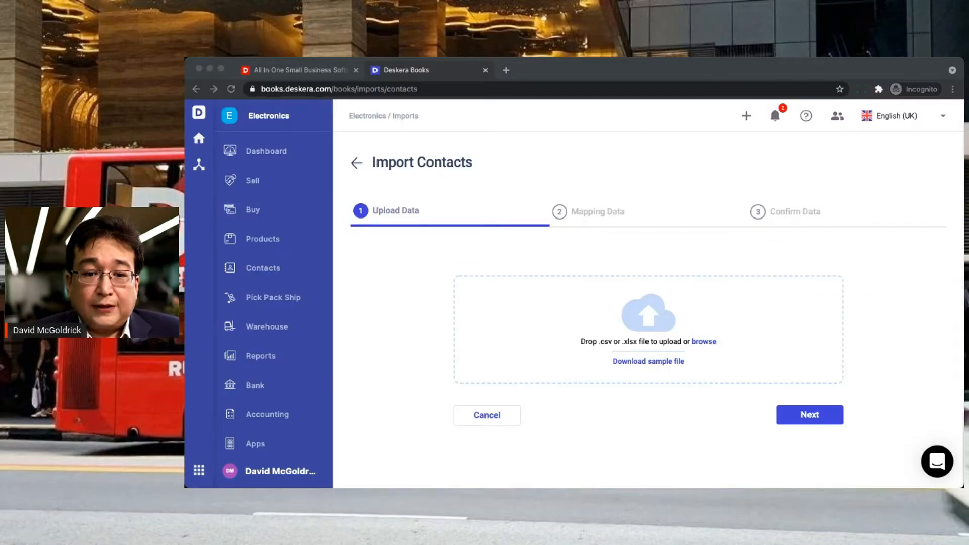
- Upload the edited contact spreadsheet and review the column-to-header mappings
left_click_drag(536, 355, 535, 366)
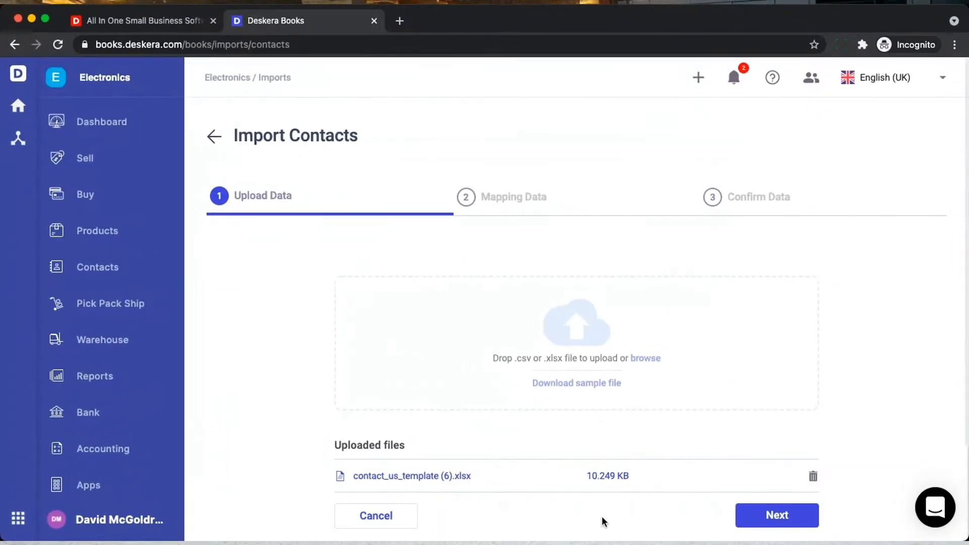
left_click(768, 520)
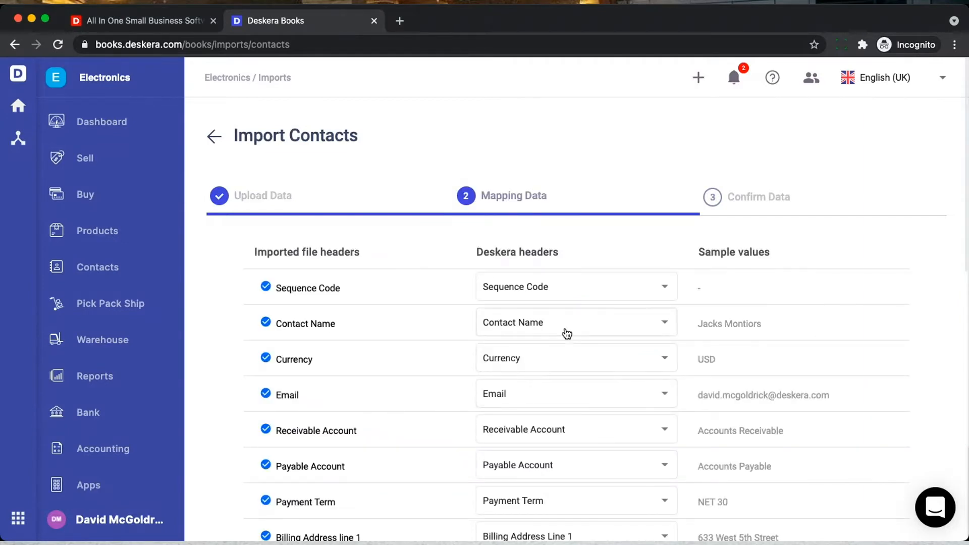
scroll(568, 386, "down", 12)
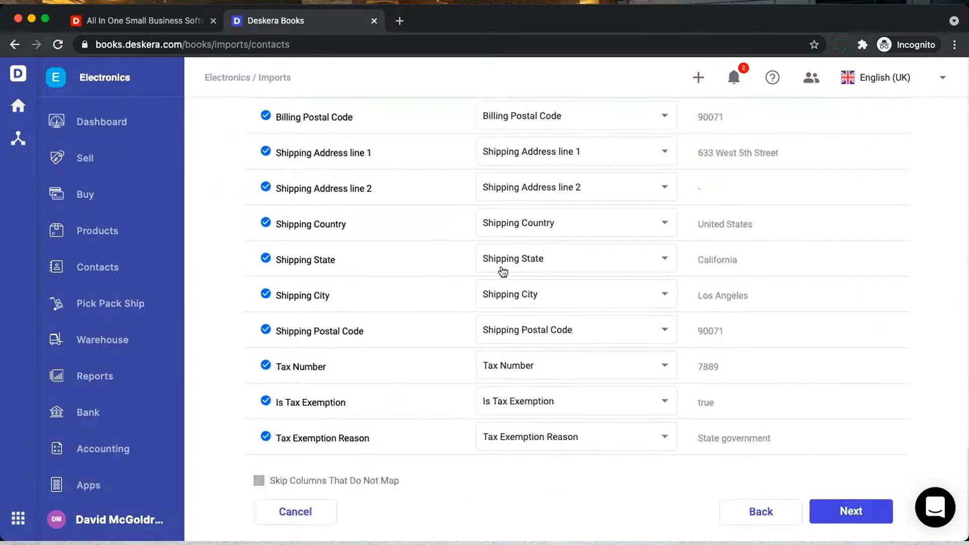
- Advance to Confirm Data and scroll the preview table across to the Is Tax Exemption column
left_click(845, 512)
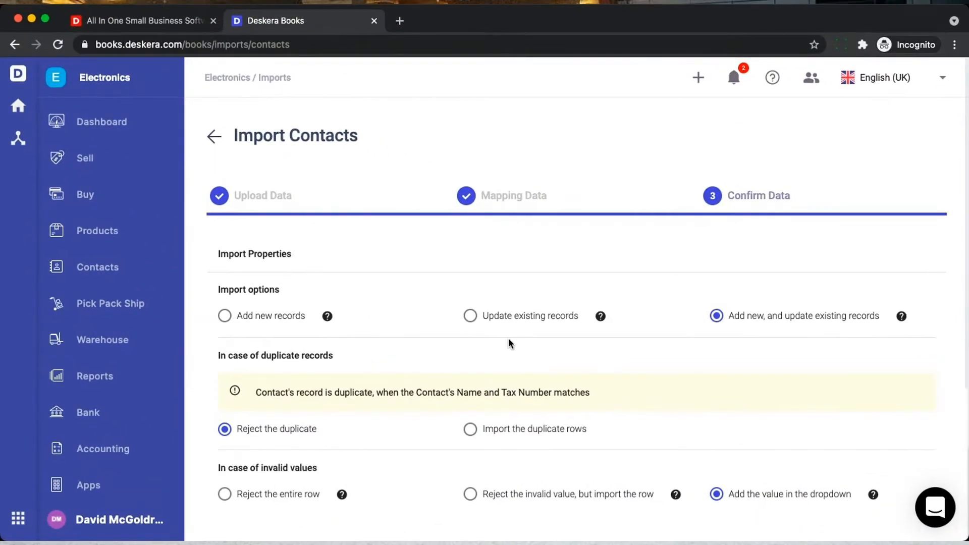
mouse_move(601, 318)
scroll(603, 362, "down", 4)
scroll(603, 362, "down", 1)
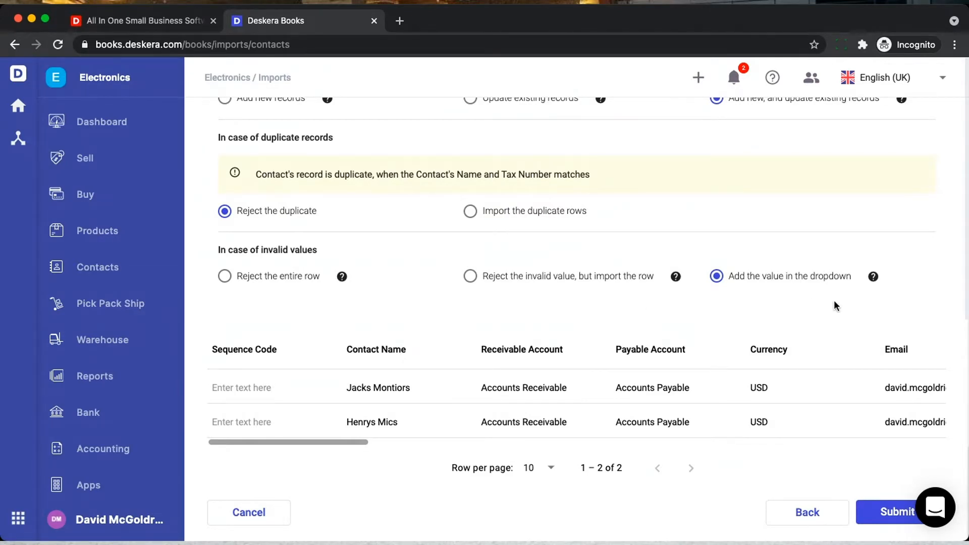
scroll(712, 408, "right", 3)
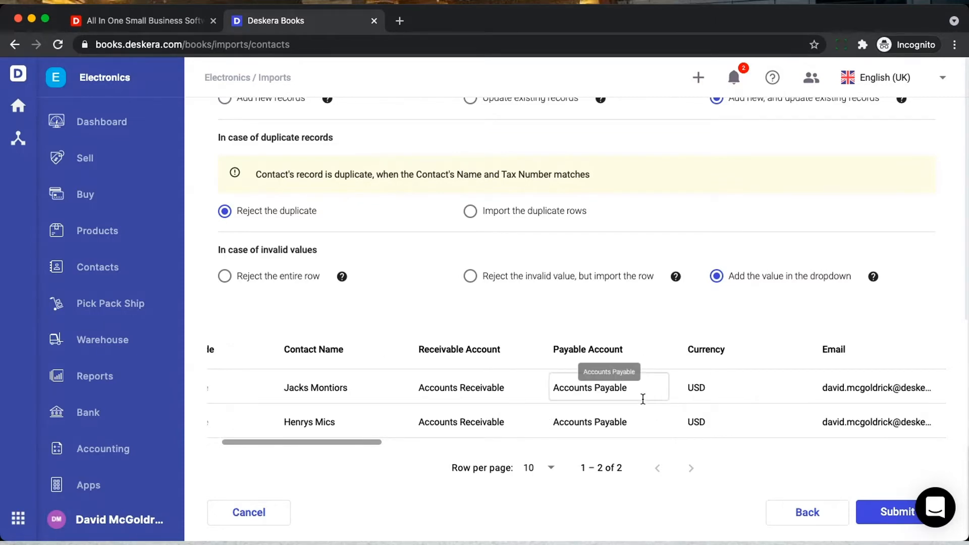
scroll(643, 398, "right", 10)
scroll(643, 399, "right", 10)
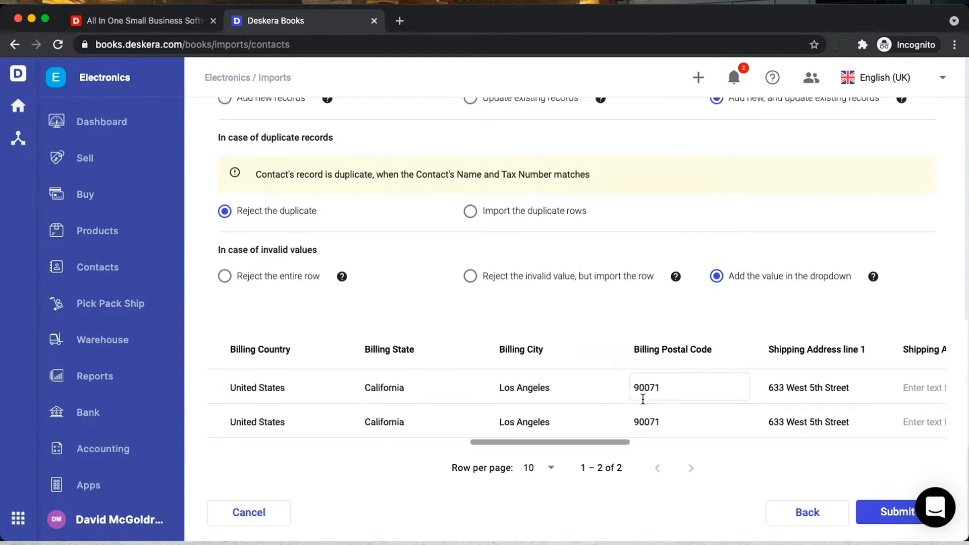
scroll(643, 399, "right", 10)
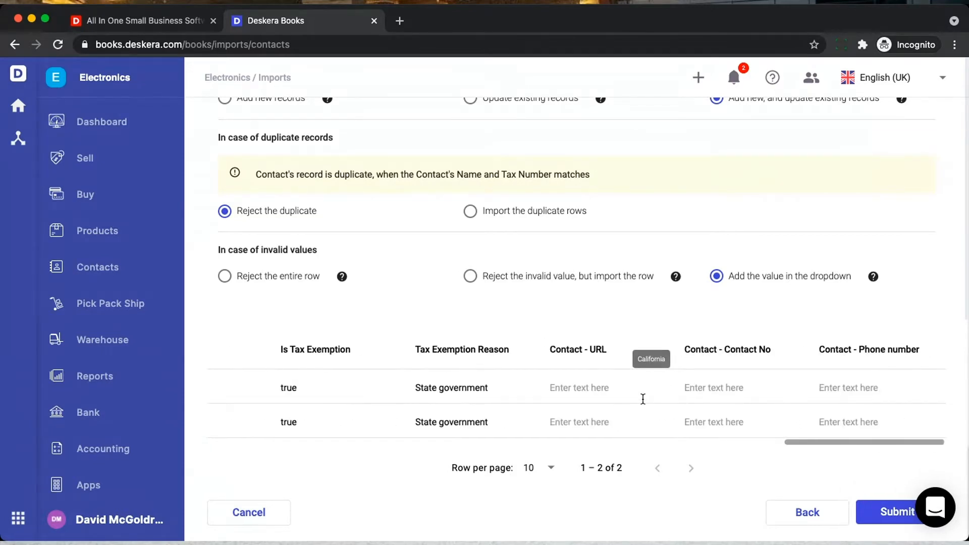
scroll(387, 397, "left", 3)
- Set the first contact's Is Tax Exemption to false and clear its State government exemption reason
left_click(388, 390)
key("BackSpace")
key("BackSpace")
key("BackSpace")
key("BackSpace")
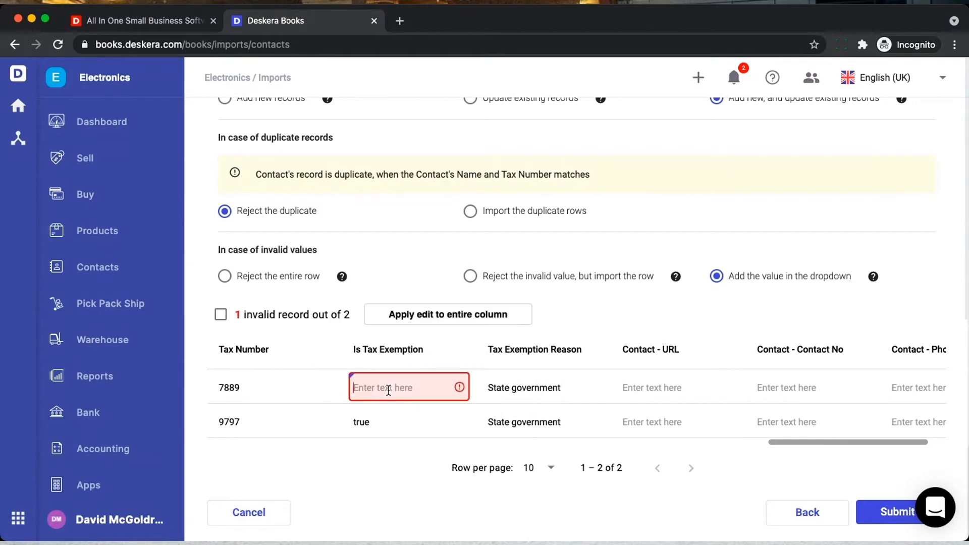
type("f")
type("ales")
type("se")
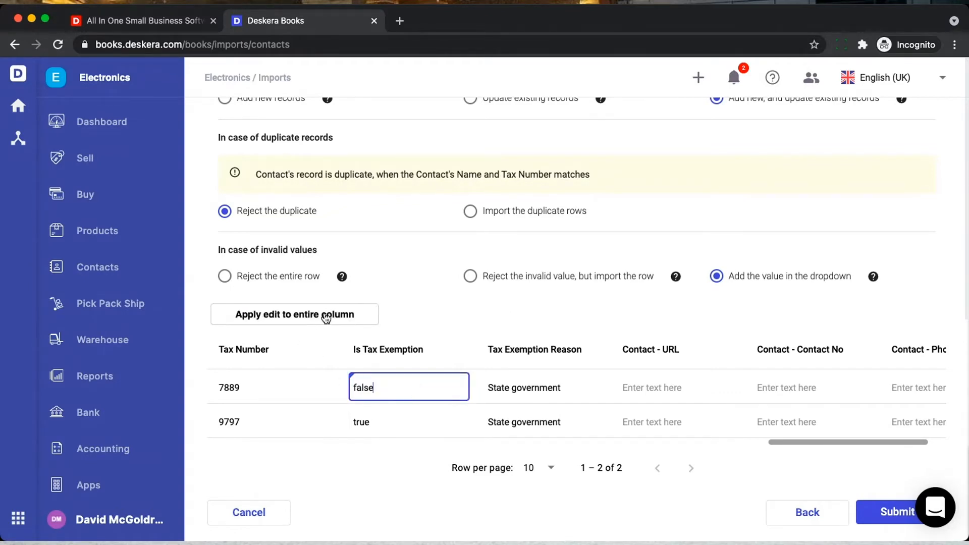
left_click(569, 387)
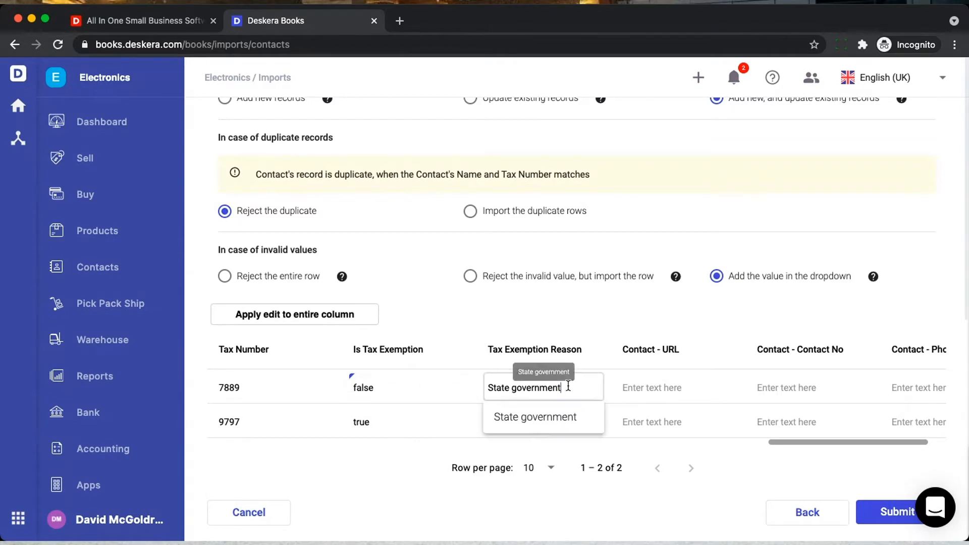
left_click_drag(569, 388, 479, 387)
key("BackSpace")
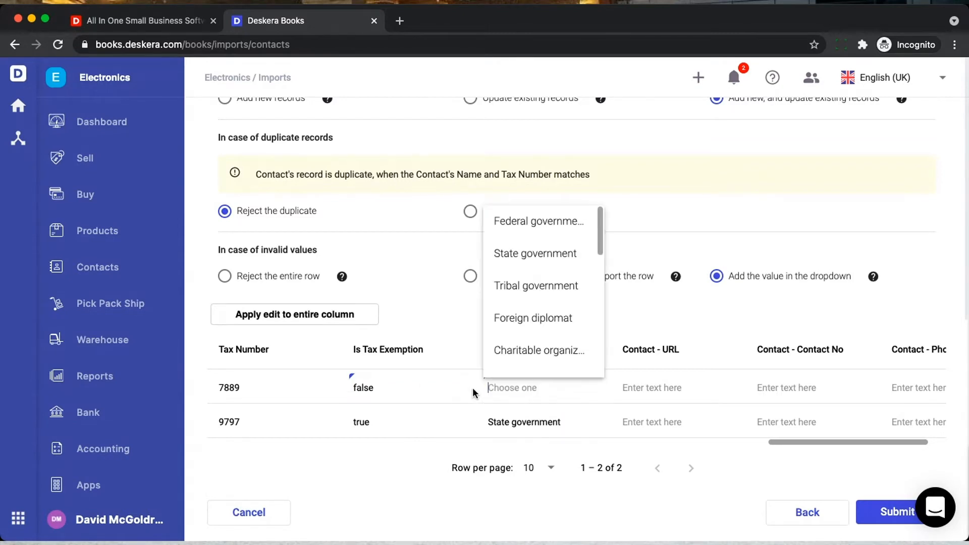
left_click(471, 379)
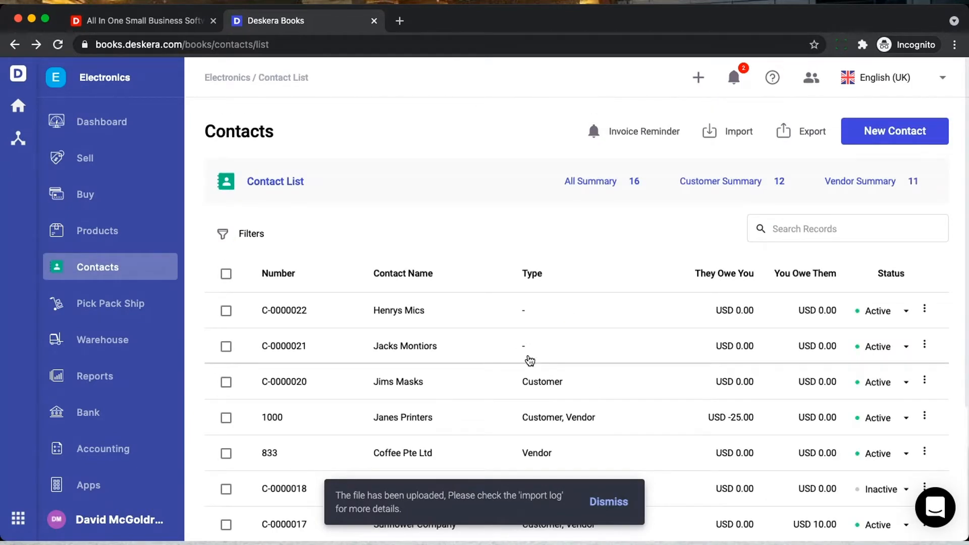
- Page through the Contacts list to find Jacks Montiors and Henrys Mics, then go to Products
scroll(512, 374, "down", 4)
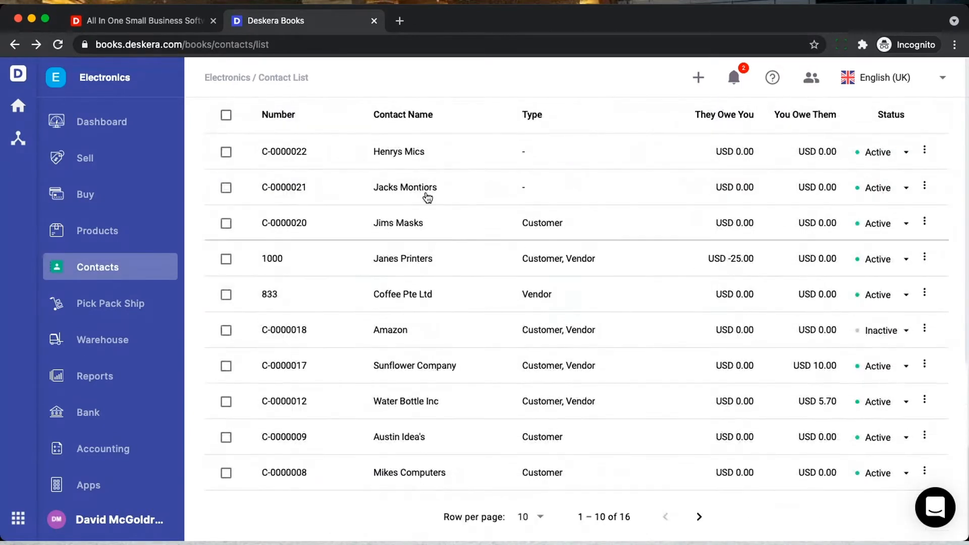
left_click(699, 517)
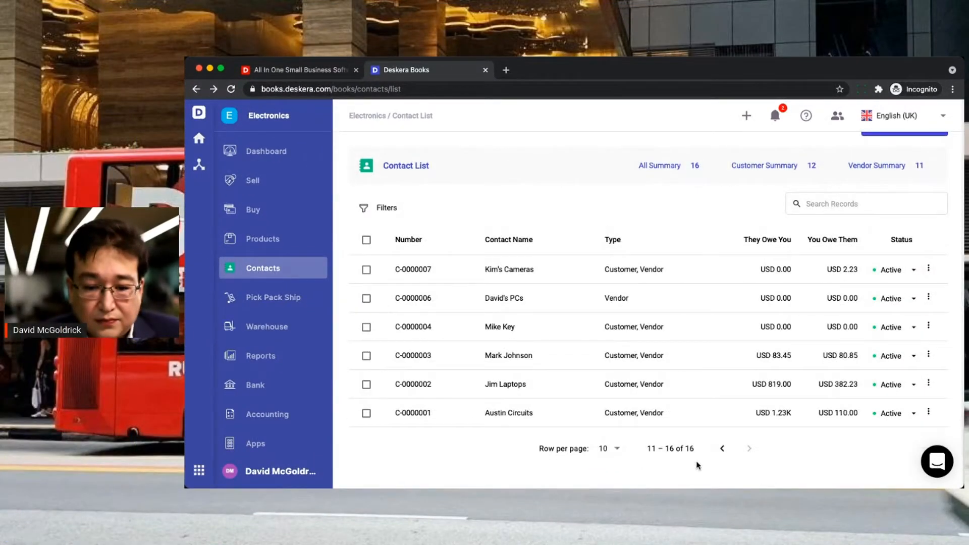
left_click(723, 449)
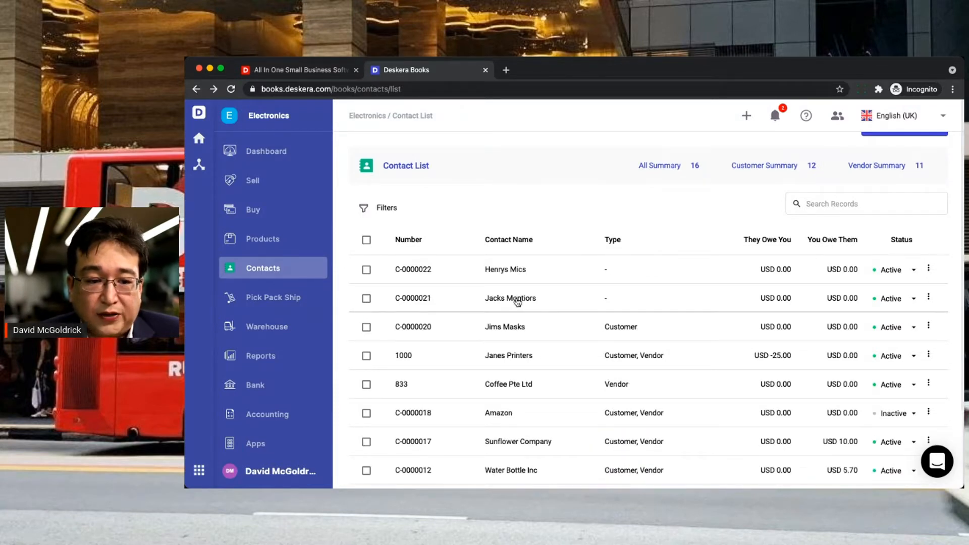
left_click(271, 242)
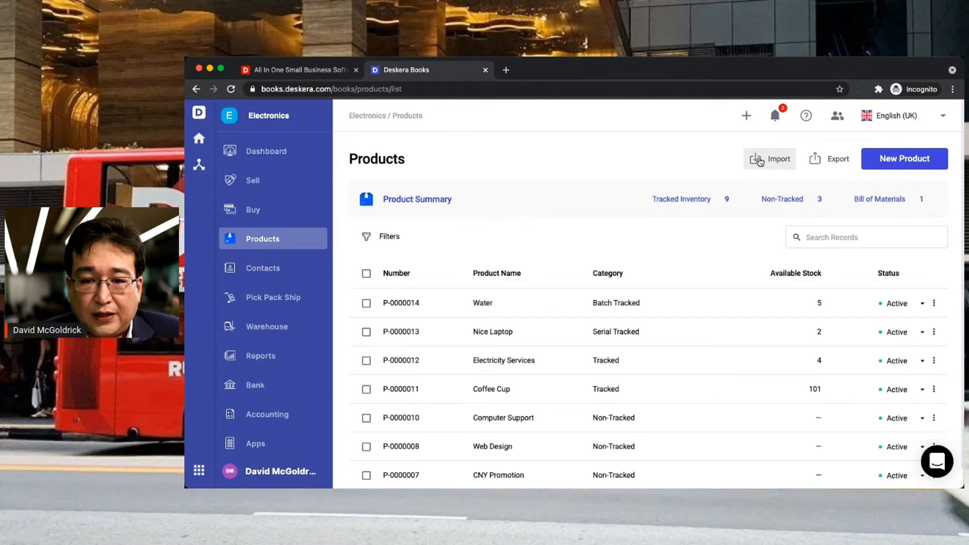
- Begin a product import with Tracked & Non-Tracked Products selected and continue to the upload step
left_click(759, 159)
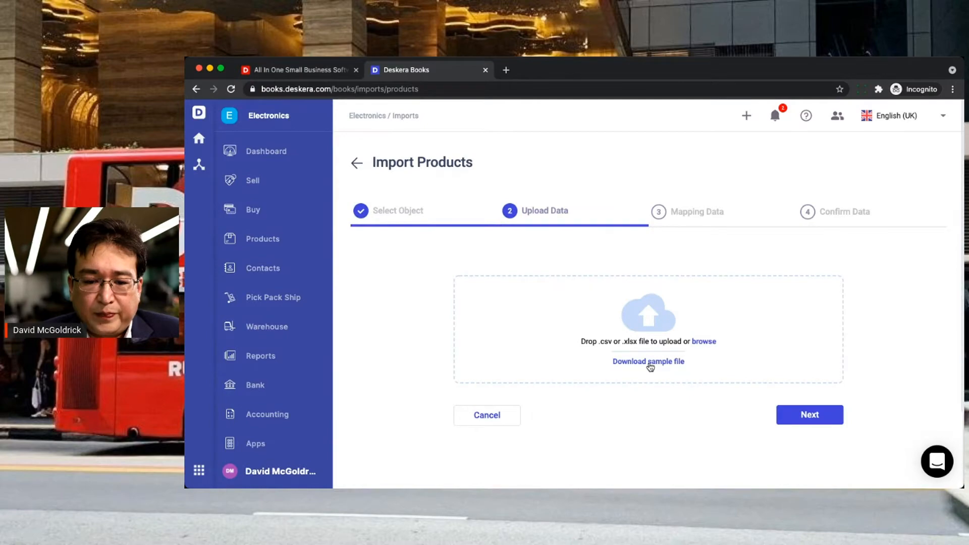
left_click(650, 363)
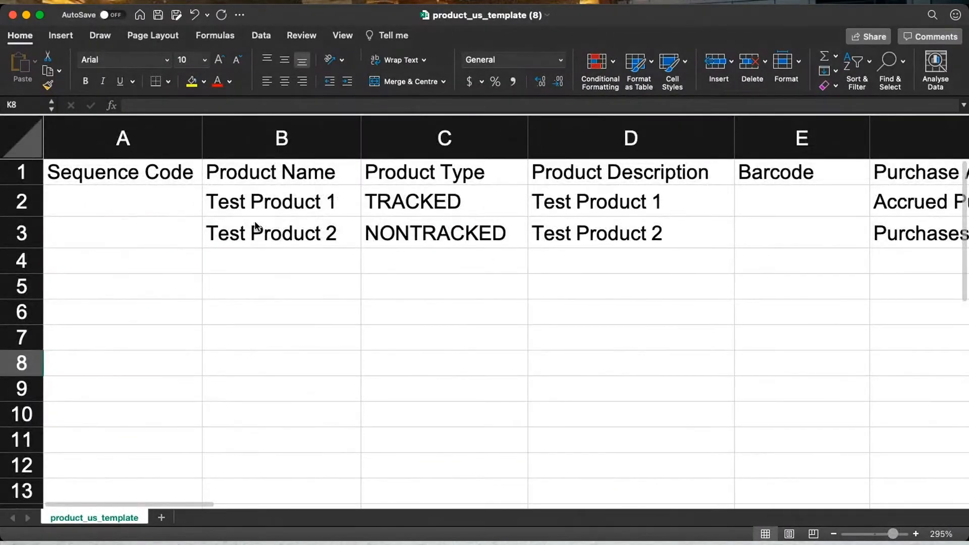
- Rename Test Product 1 and 2 to Mini Mouse and IT Support
left_click(270, 206)
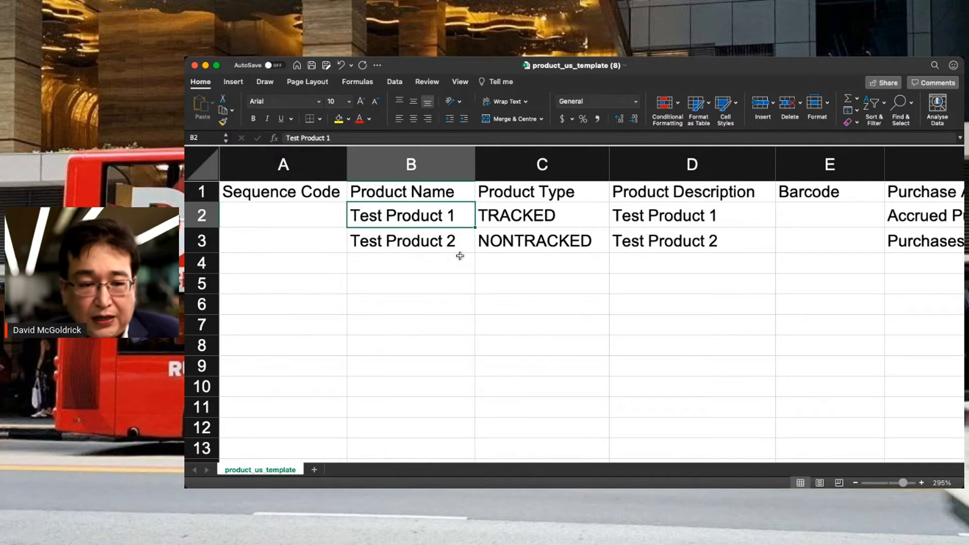
type("Mim")
key("BackSpace")
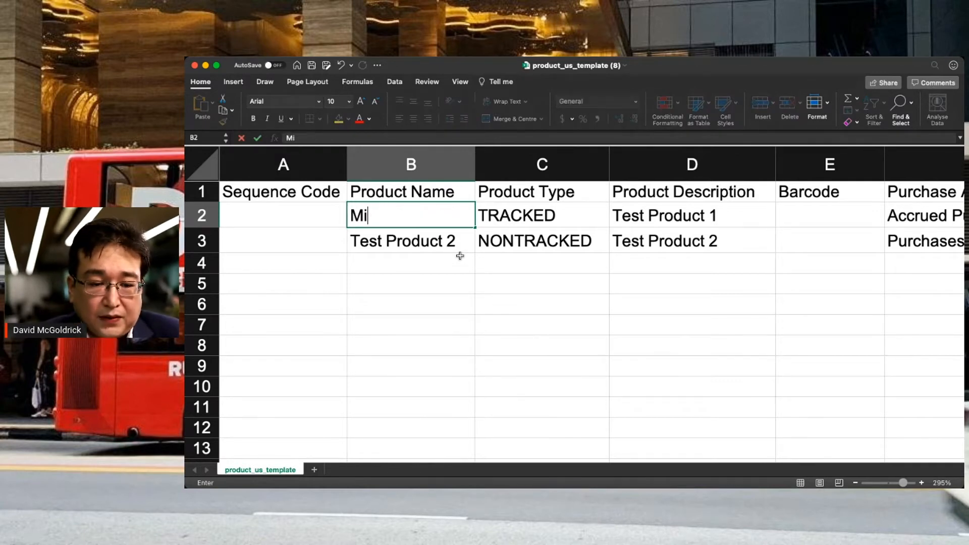
type("ni Mouse")
key("Return")
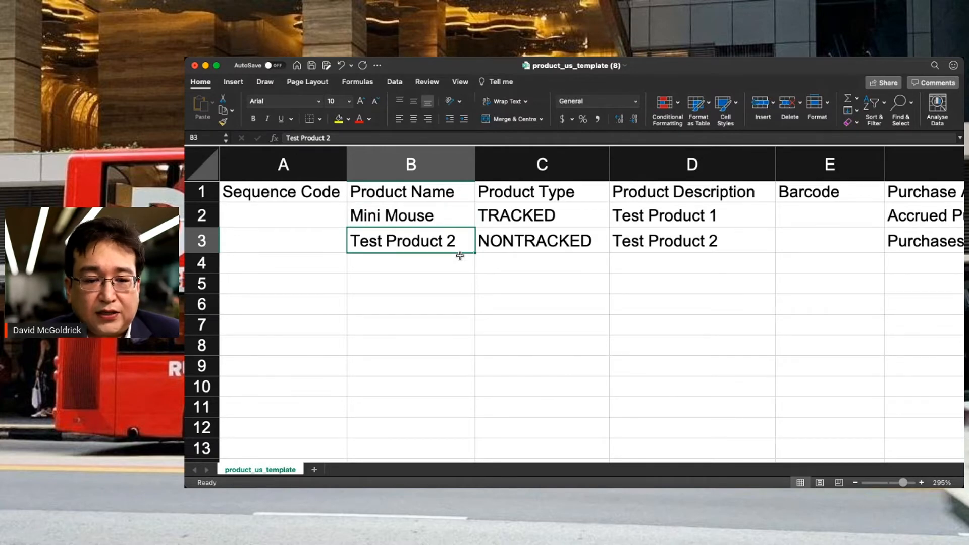
type("Large Mon")
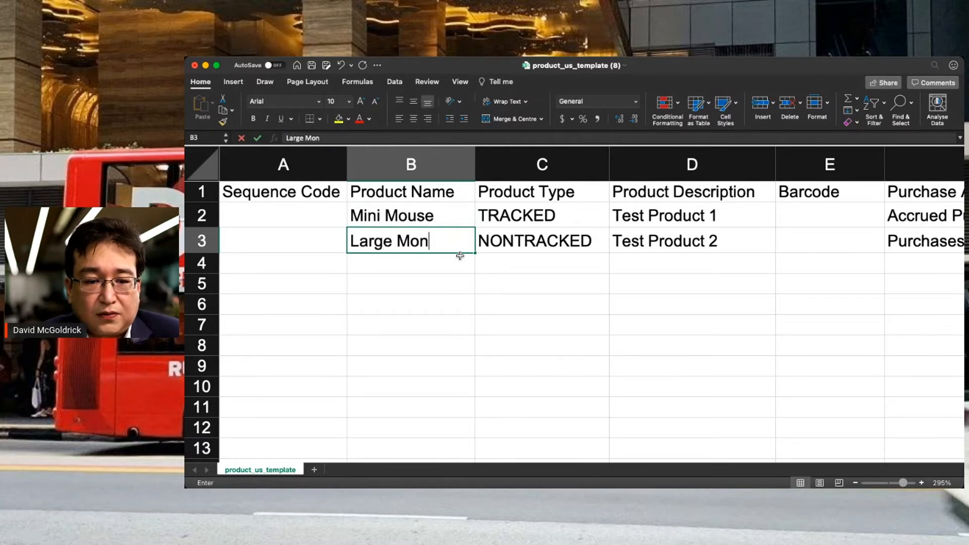
type("t")
key("BackSpace")
key("BackSpace")
key("BackSpace")
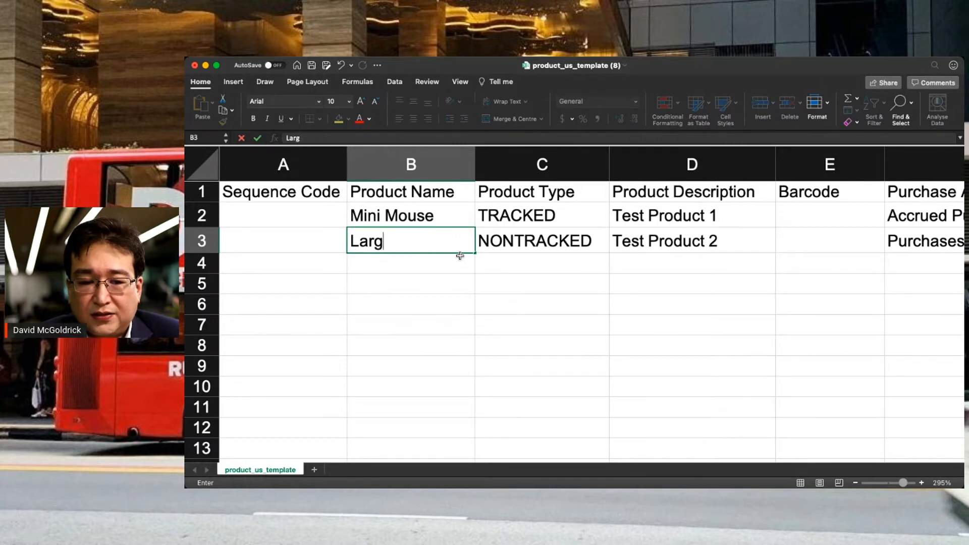
type("IT")
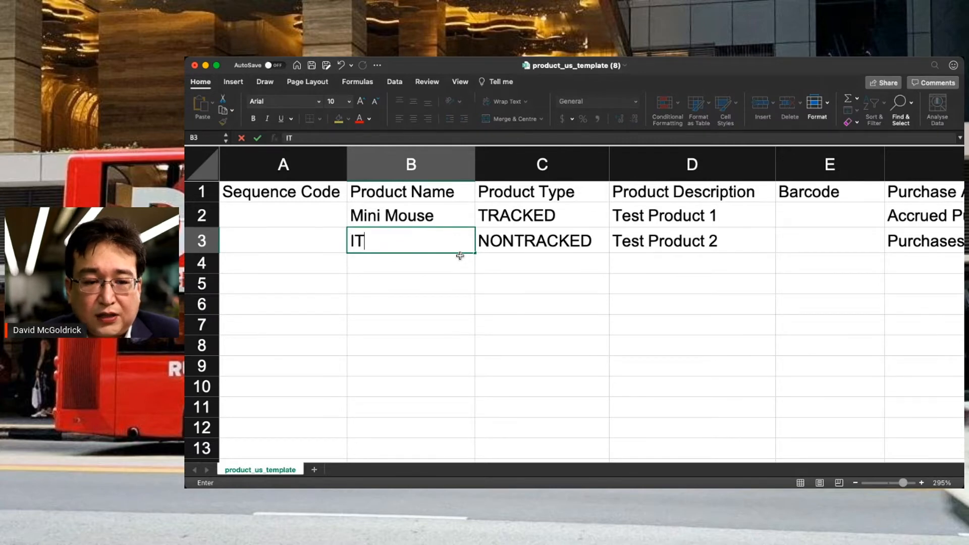
type(" Suppor")
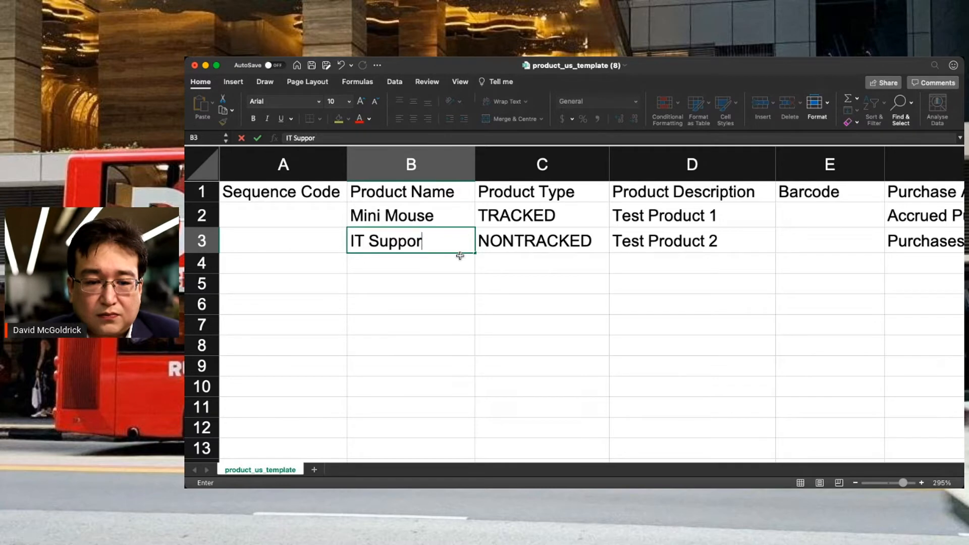
type("t")
key("Tab")
key("Tab")
- Copy both product names into the description cells D2:D3
key("Up")
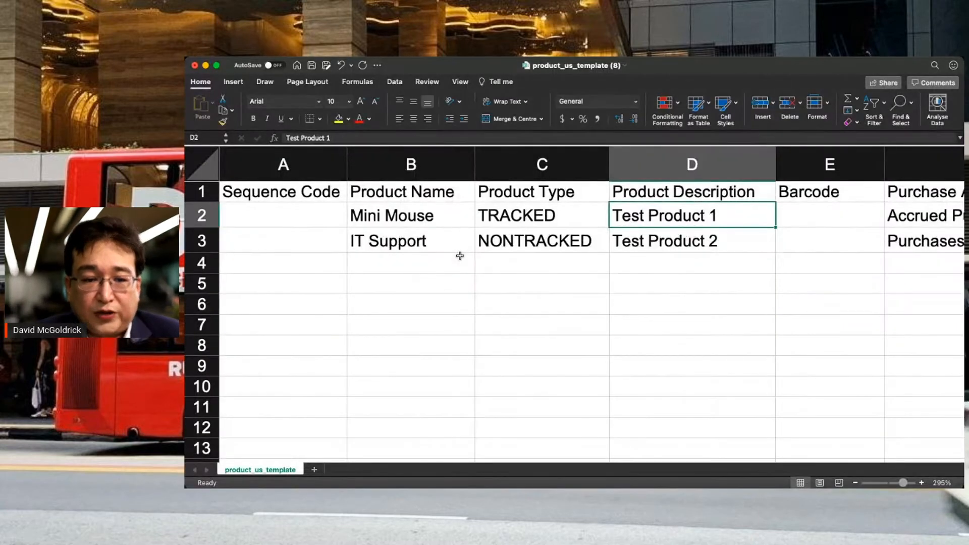
key("Left")
key("Left")
key("shift+Down")
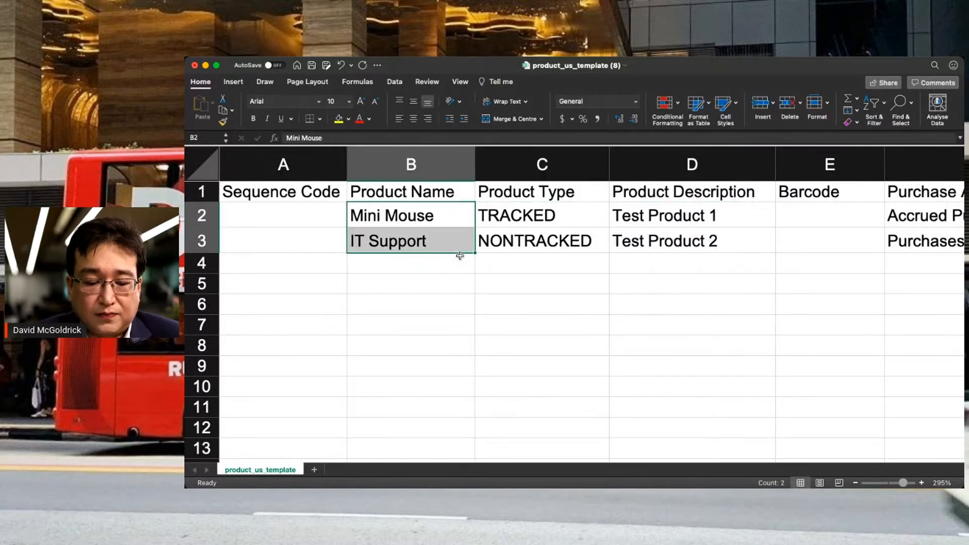
key("super+c")
key("Right")
key("Right")
key("super+v")
key("Right")
key("Right")
key("Right")
key("Left")
key("Down")
key("Right")
key("Up")
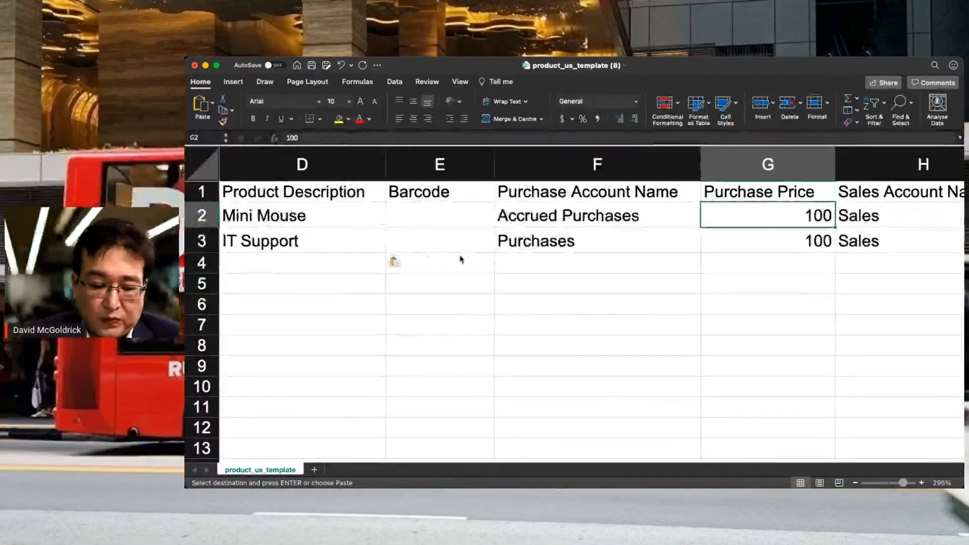
- Enter purchase prices of 10 and 25 for the two products
type("10")
key("Return")
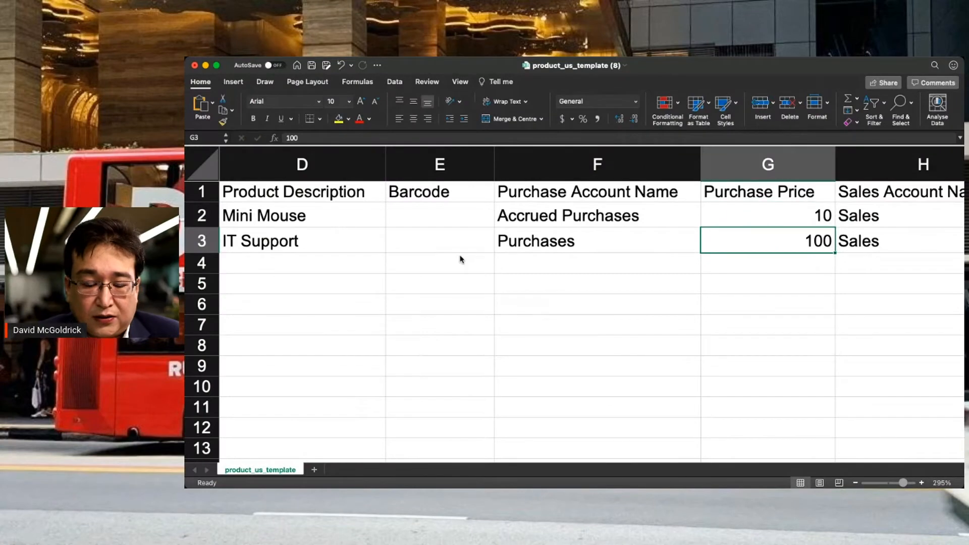
type("25")
key("Return")
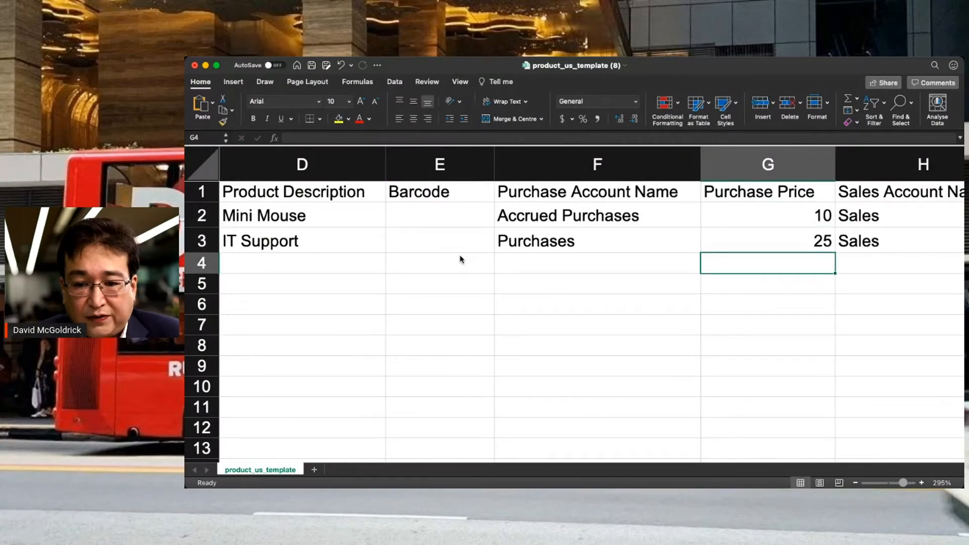
- Enter a sales price of 50 for both products
key("Right")
key("Right")
key("Up")
key("Left")
key("Up")
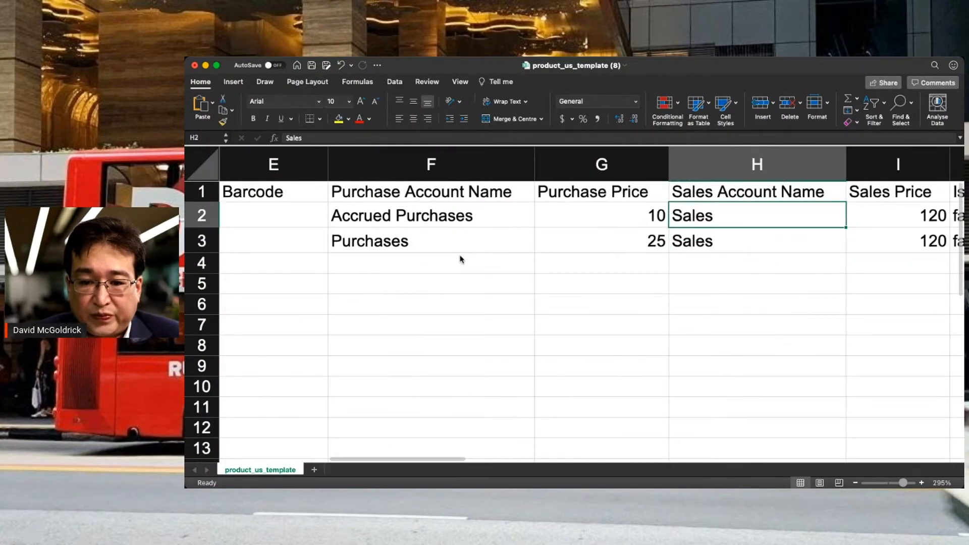
key("Right")
scroll(460, 260, "right", 2)
type("50")
key("Return")
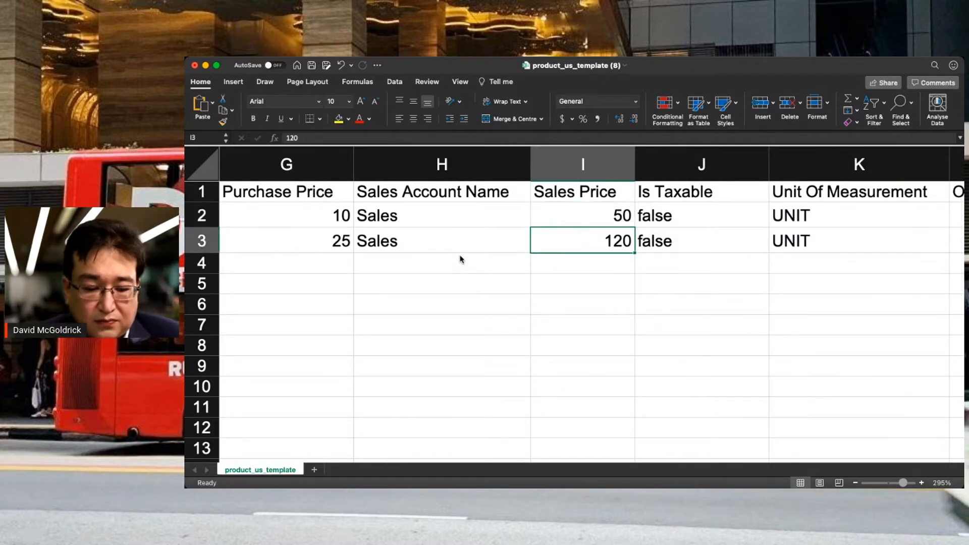
type("50")
key("Return")
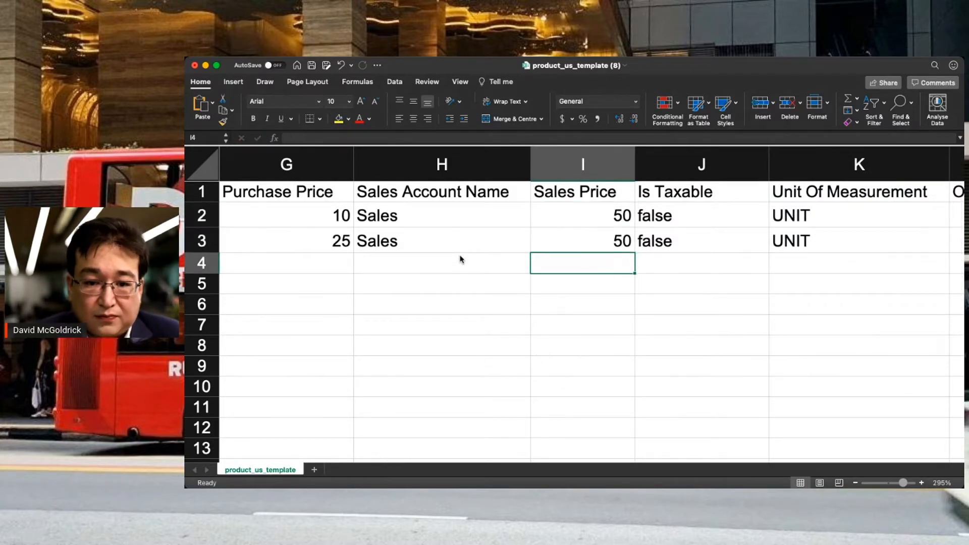
- Review both products' Is Taxable and unit of measurement values, ending at Opening Quantity
key("Right")
key("Right")
key("Up")
key("Left")
key("Up")
key("Right")
key("Left")
key("Right")
key("Left")
key("Down")
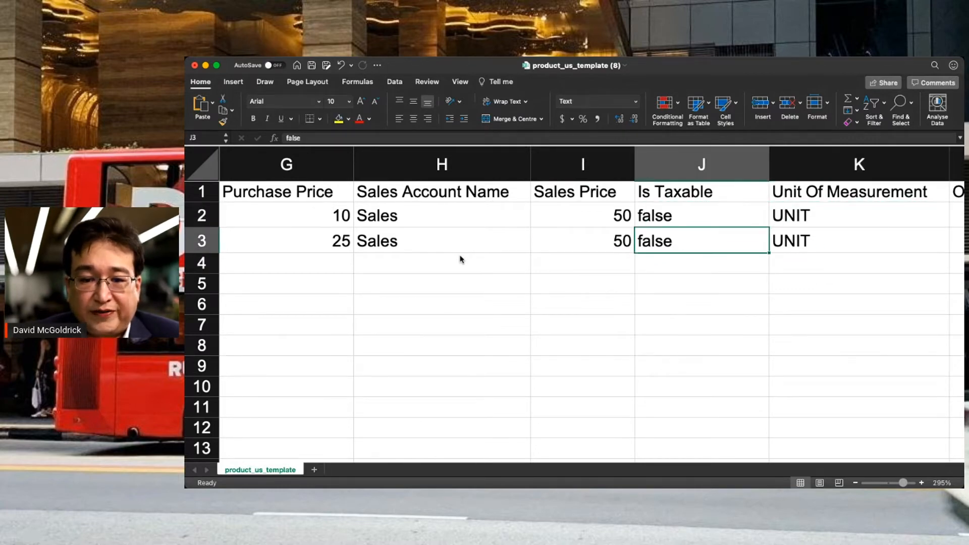
key("Right")
key("Right")
key("Left")
key("Up")
key("Right")
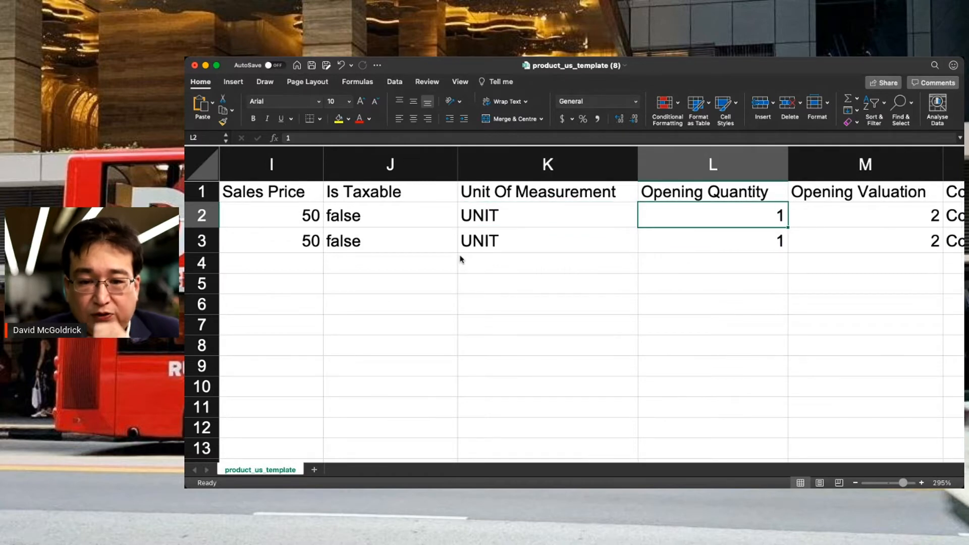
key("Right")
key("Left")
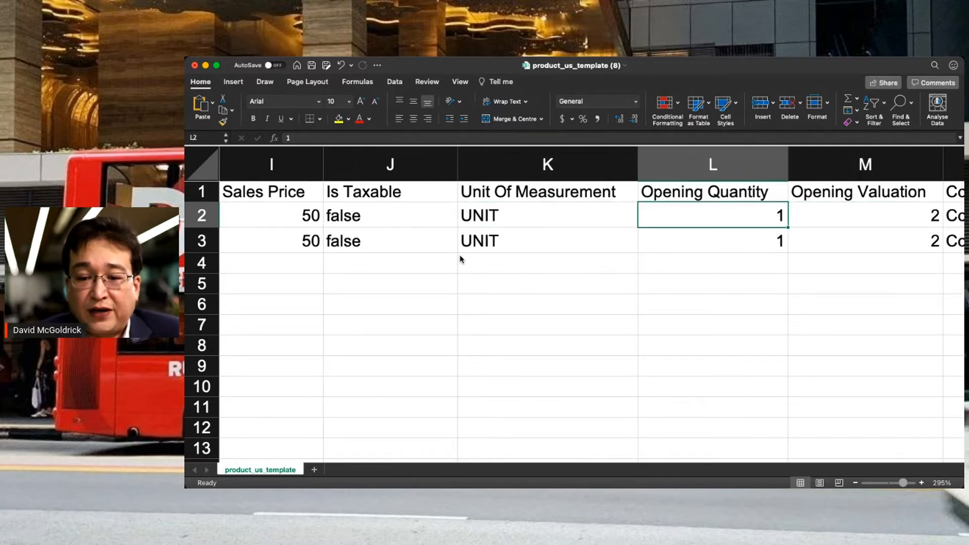
- Set both products' Opening Quantity and Opening Valuation to 0
type("0")
key("Return")
type("0")
key("Right")
key("Up")
type("0")
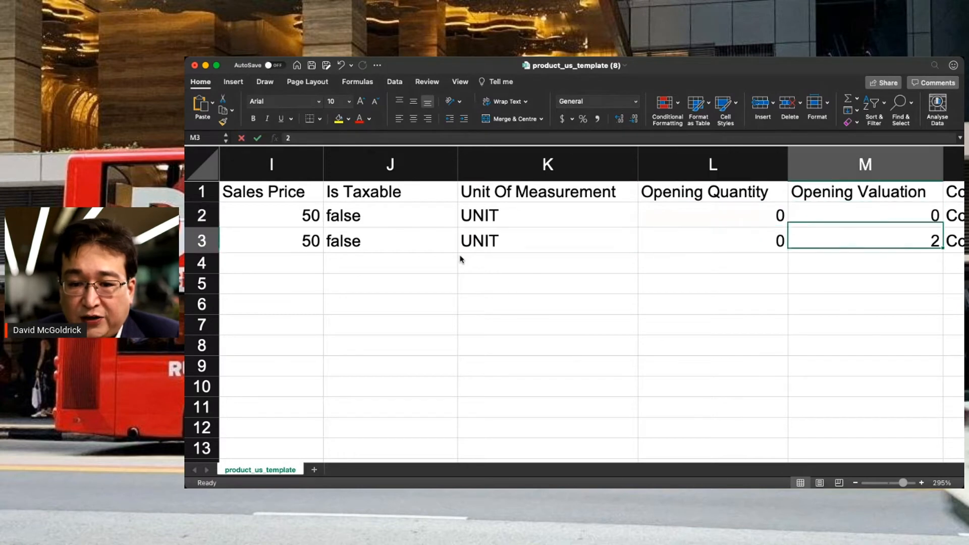
key("Return")
type("0")
- Review the COGS, Inventory, warehouse and return account columns, then return to Deskera
key("Right")
key("Up")
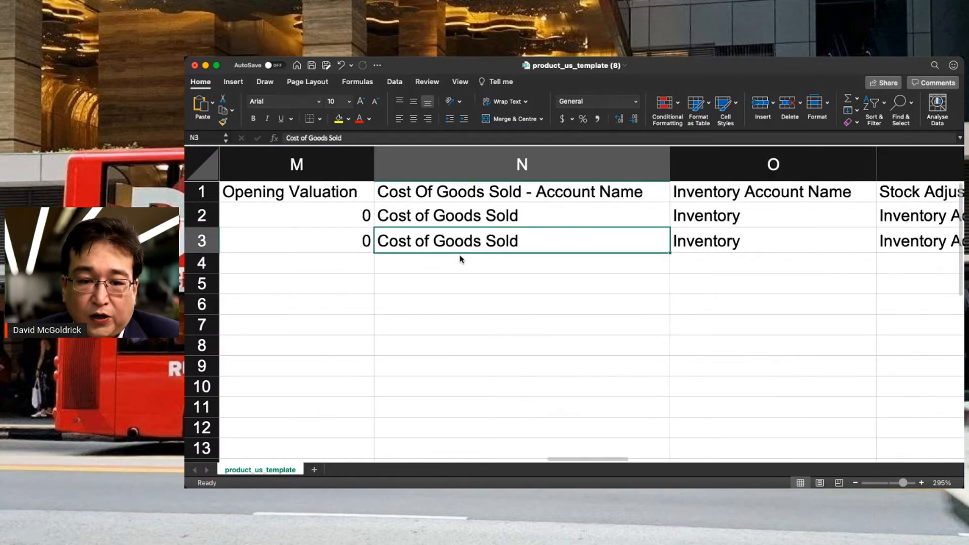
key("Right")
key("Right")
key("Right")
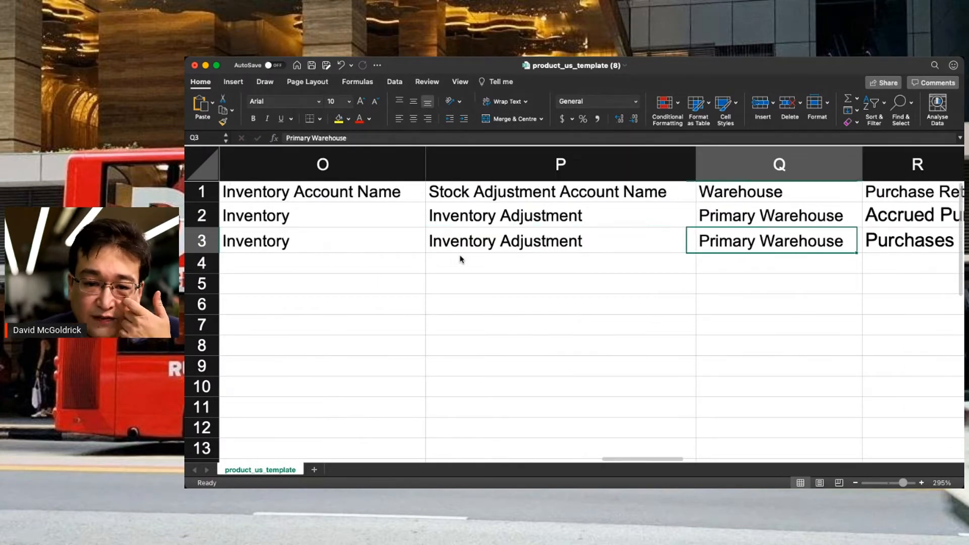
key("Right")
key("Up")
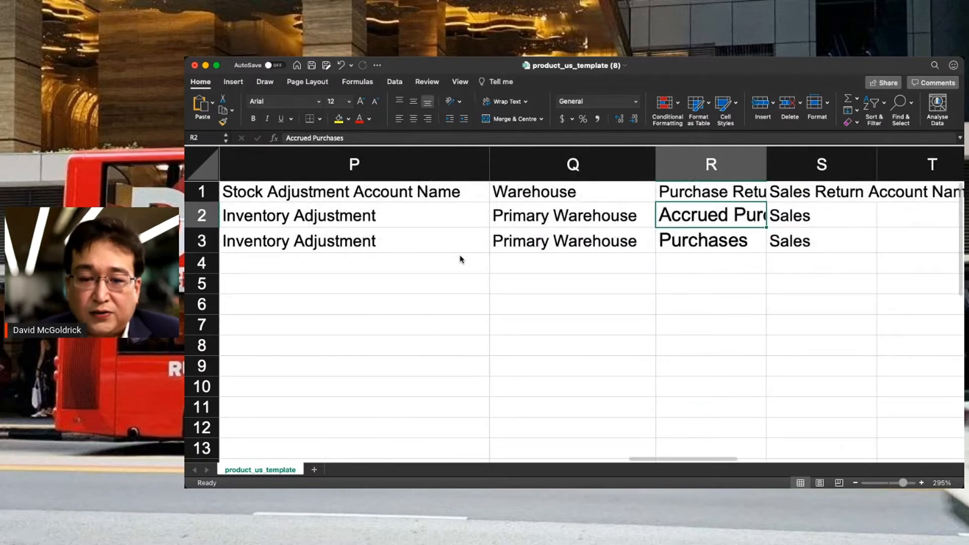
key("Right")
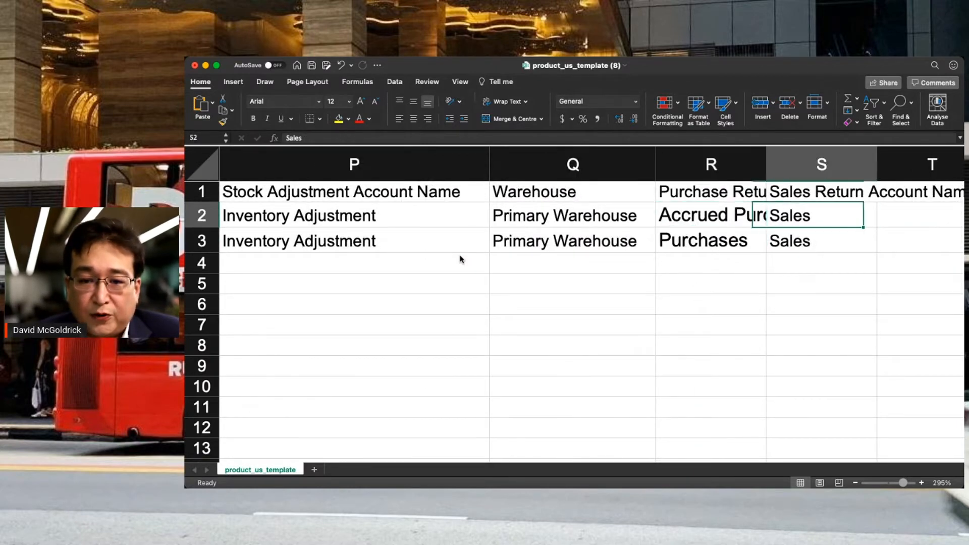
key("Right")
key("Right")
key("Left")
key("Up")
key("Left")
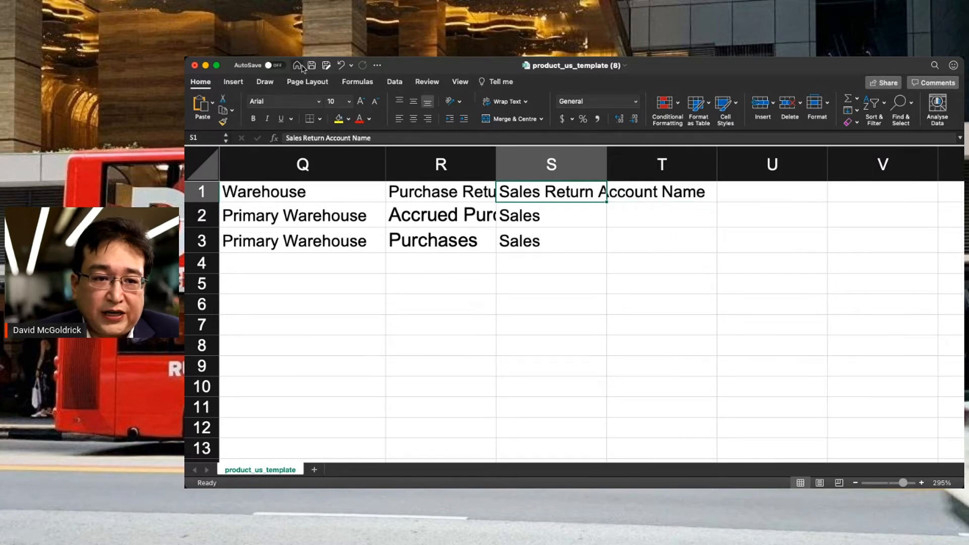
key("super+Tab")
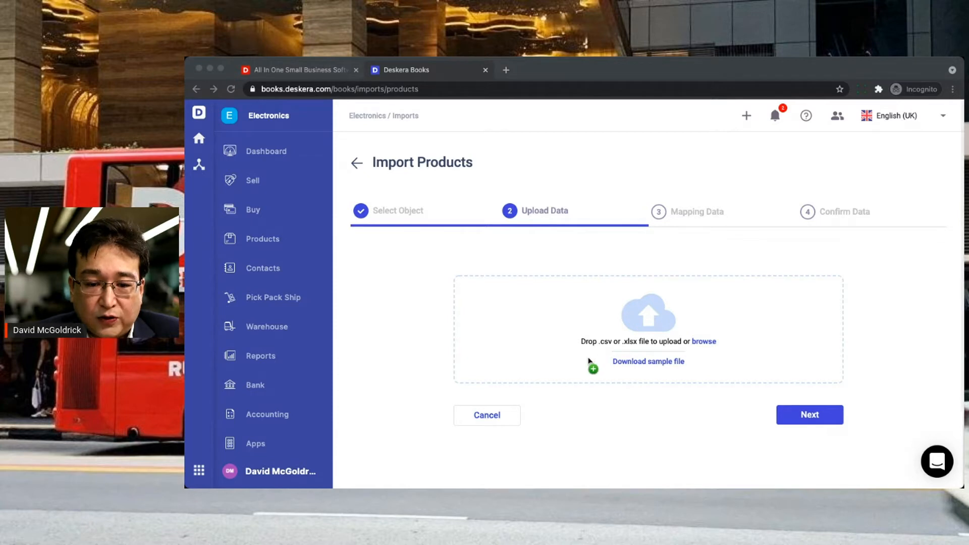
- Upload product_us_template (8).xlsx and accept the default column header mapping
left_click_drag(592, 364, 590, 361)
scroll(715, 397, "down", 3)
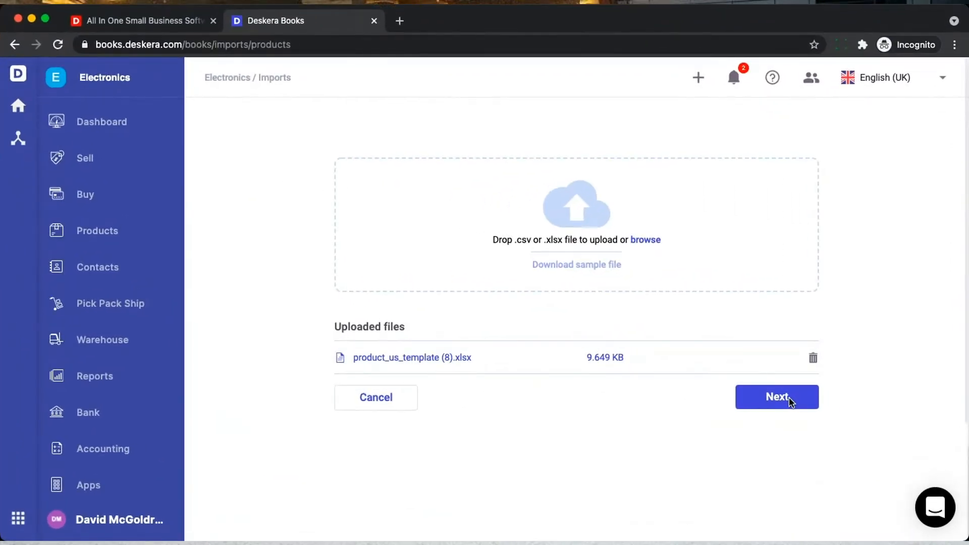
left_click(778, 407)
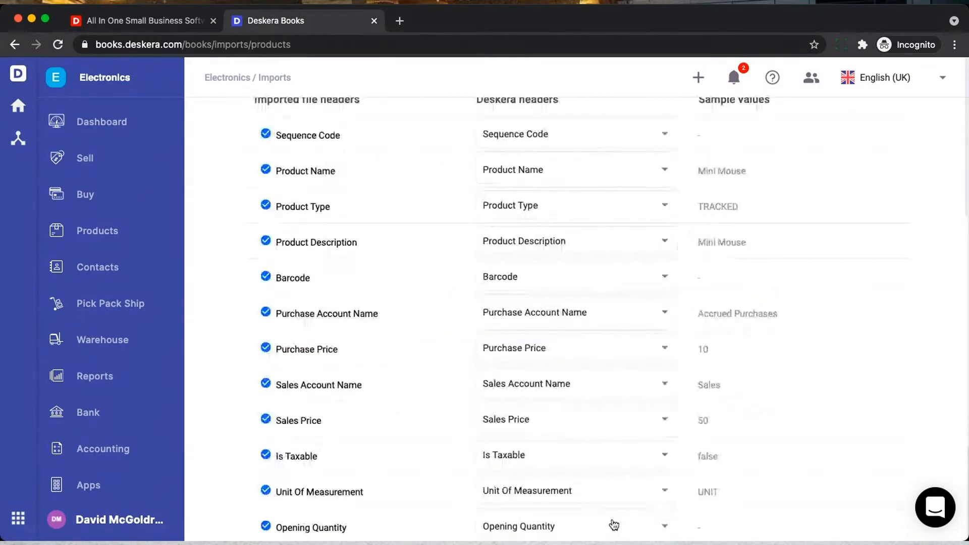
scroll(635, 307, "up", 1)
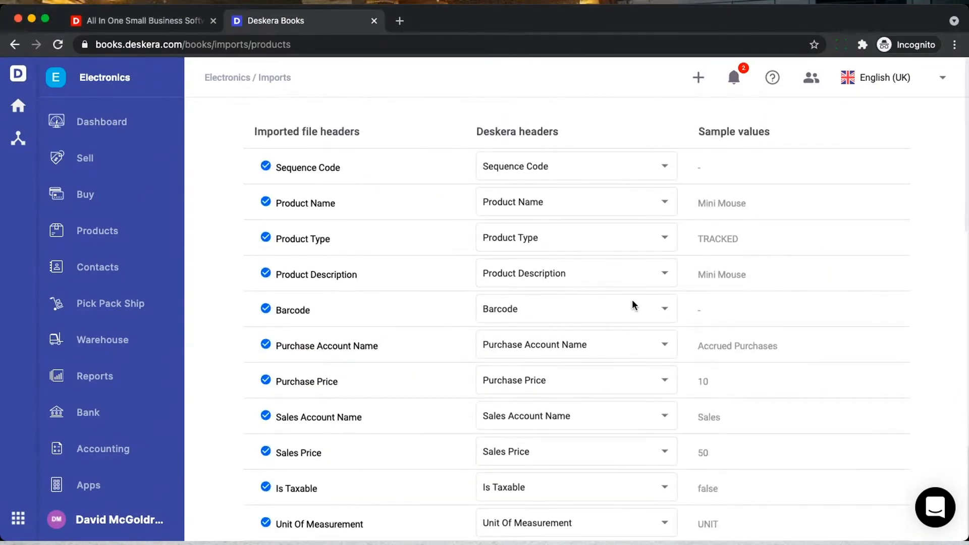
scroll(634, 304, "down", 8)
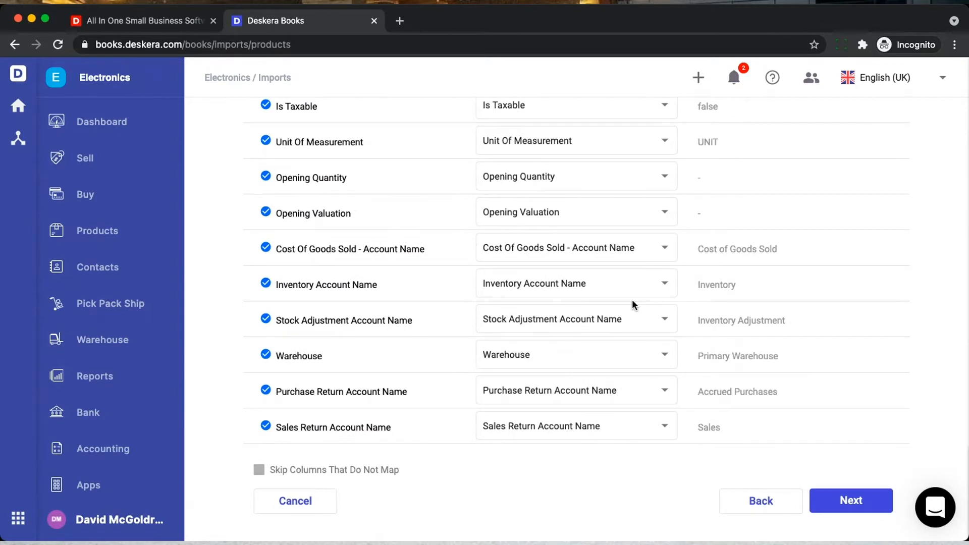
left_click(858, 502)
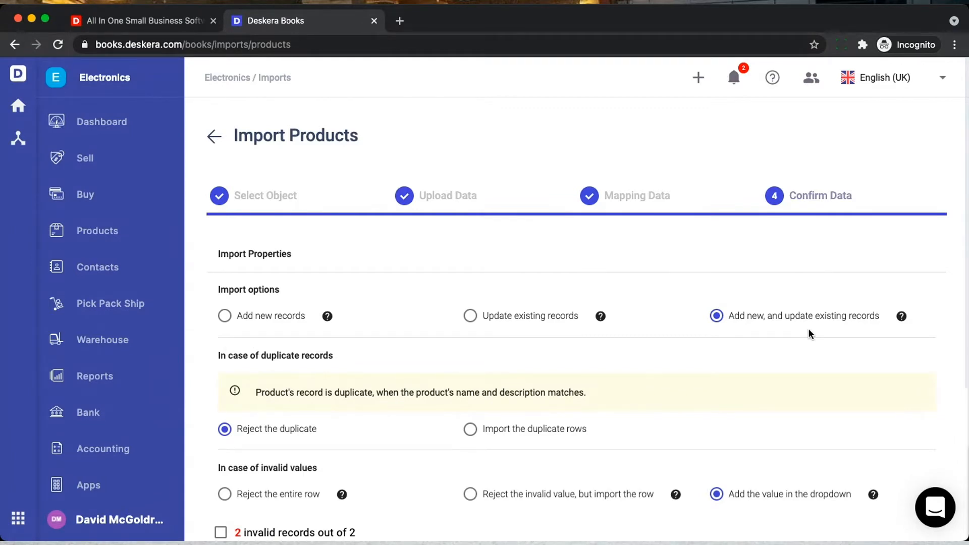
- Replace the invalid warehouse with Austin Warehouse for every product and submit the import
scroll(652, 352, "down", 2)
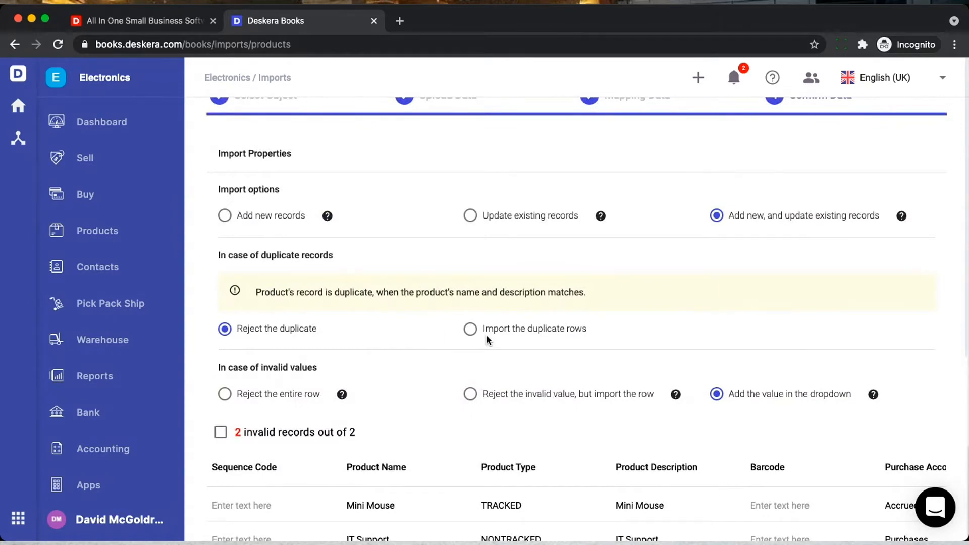
scroll(488, 340, "down", 2)
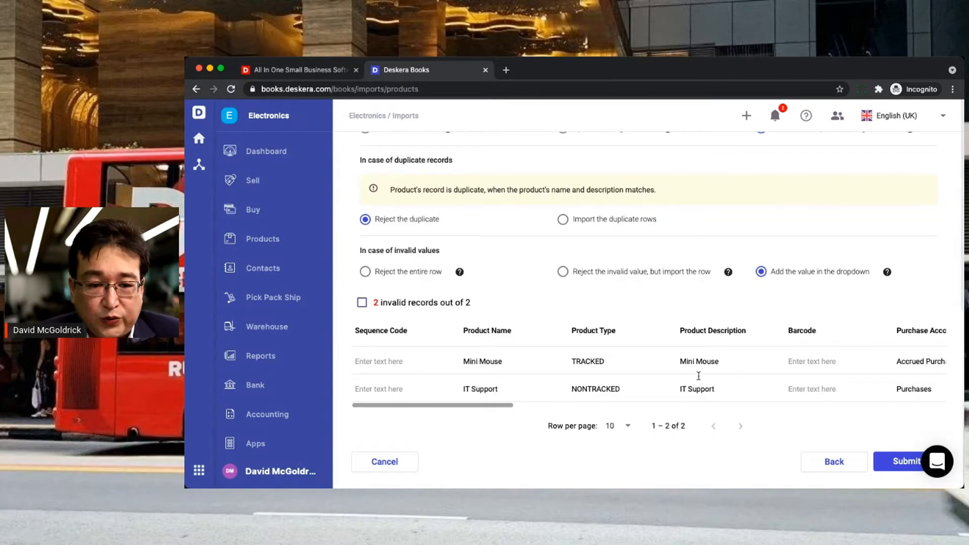
scroll(698, 375, "right", 8)
scroll(708, 380, "right", 8)
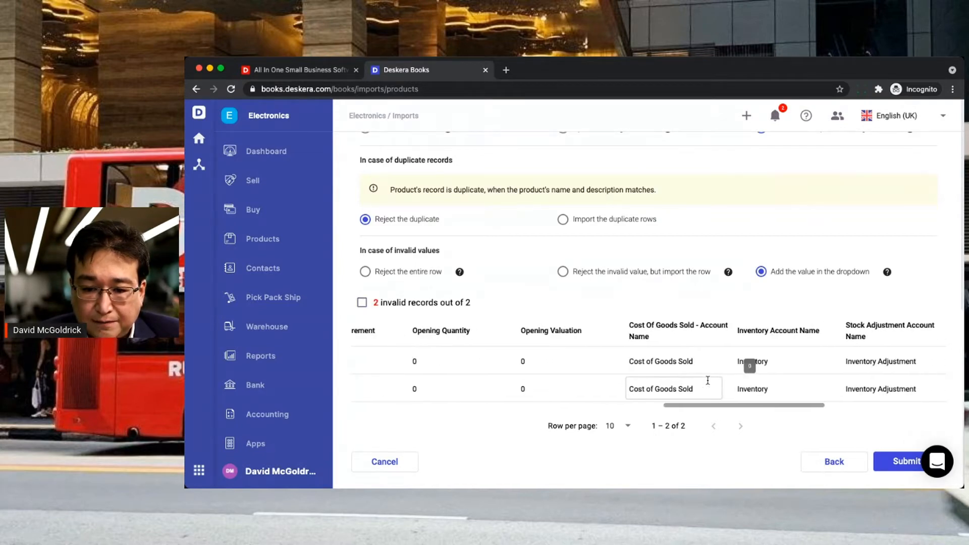
scroll(708, 380, "right", 8)
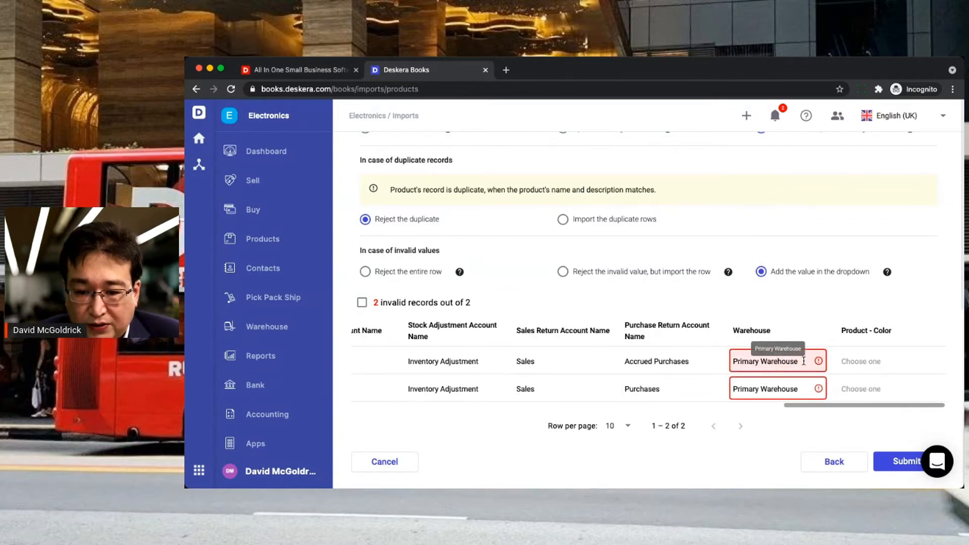
left_click_drag(804, 361, 727, 361)
key("BackSpace")
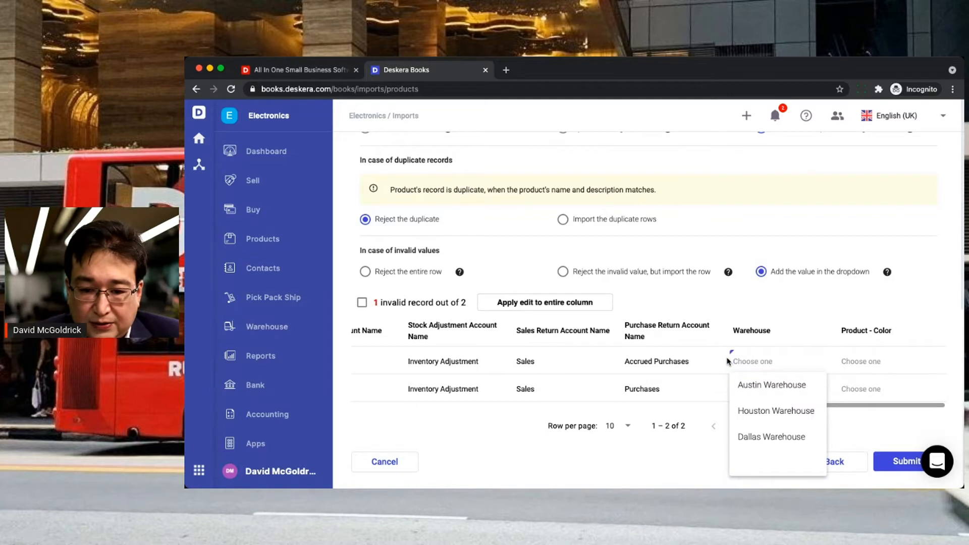
left_click(757, 385)
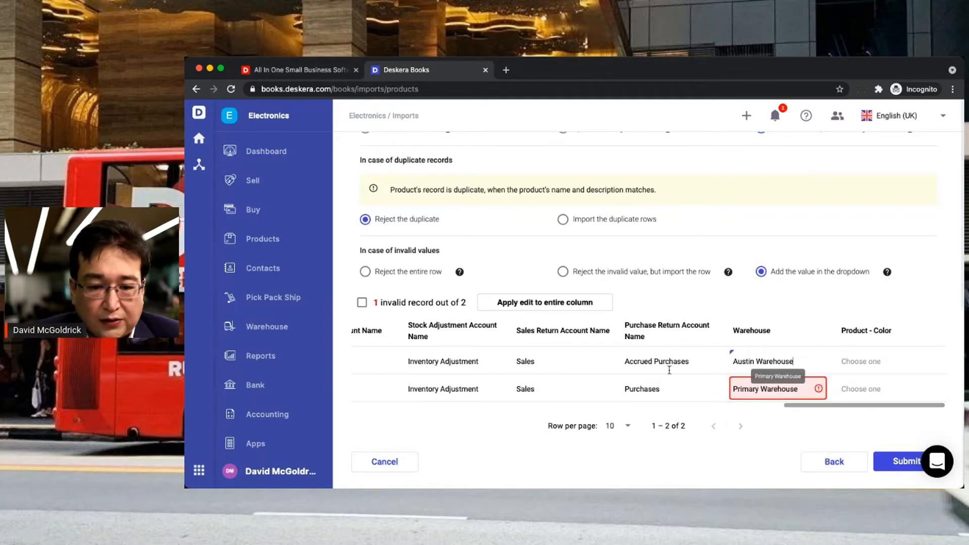
left_click(568, 308)
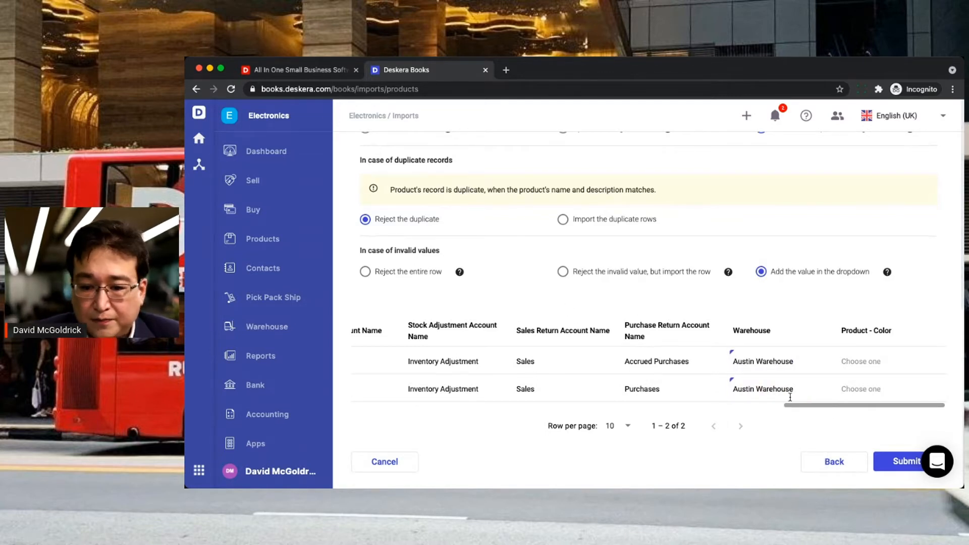
left_click(900, 463)
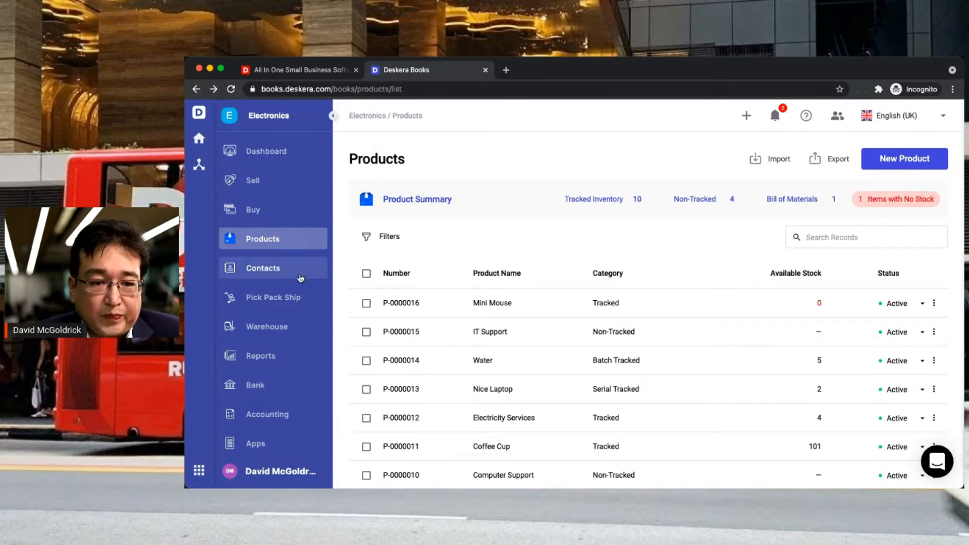
- Start a new product import from the Products page and continue past Select Object
left_click(774, 160)
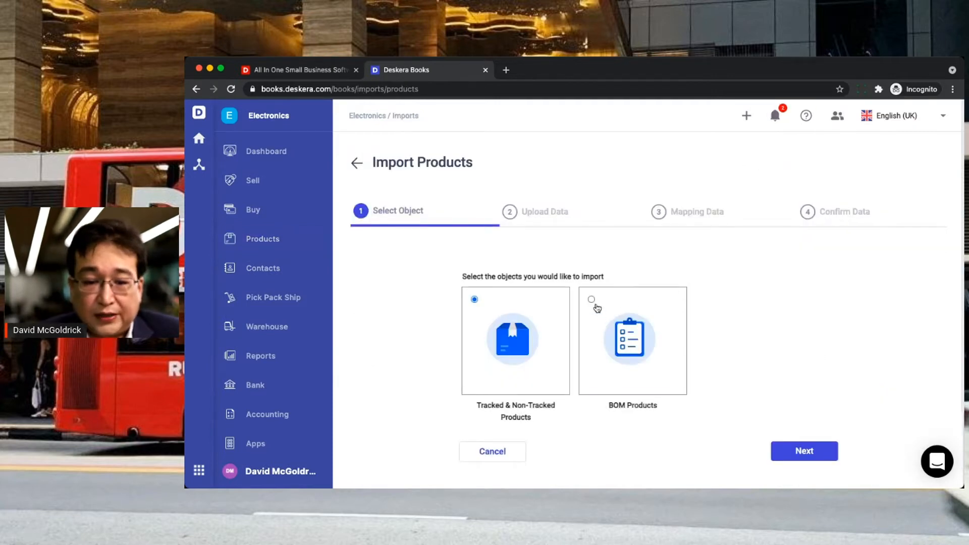
left_click(809, 455)
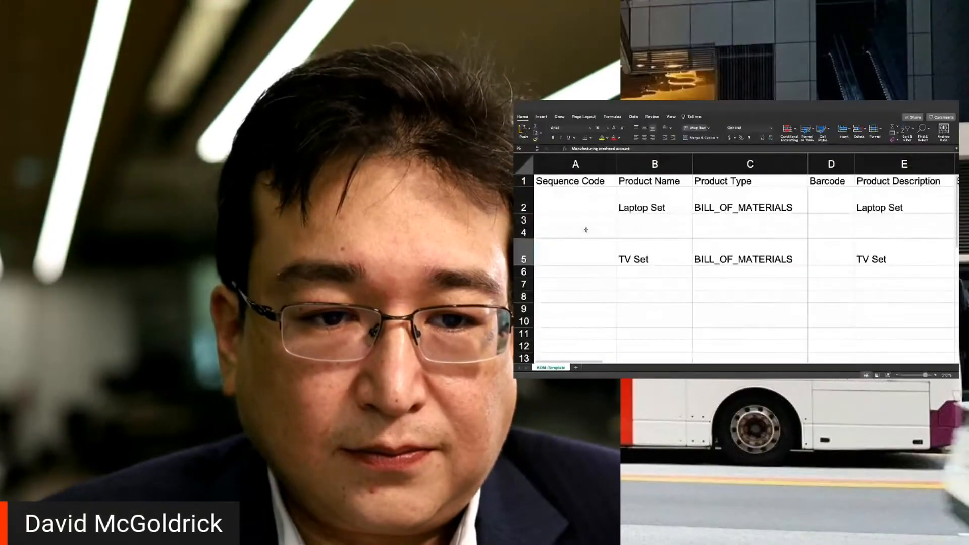
- Review the Laptop Set's name, BILL_OF_MATERIALS type and description in the BOM-Template
left_click(586, 230)
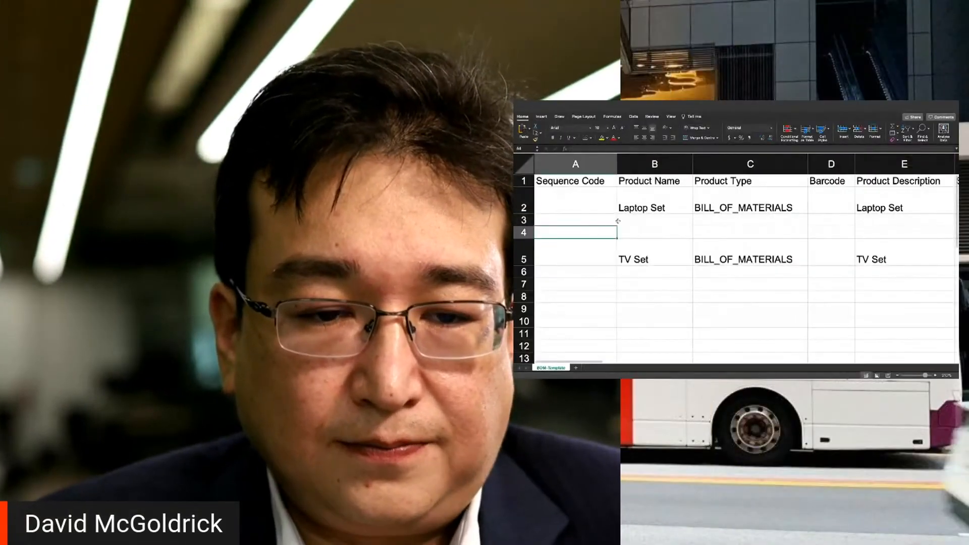
left_click(685, 196)
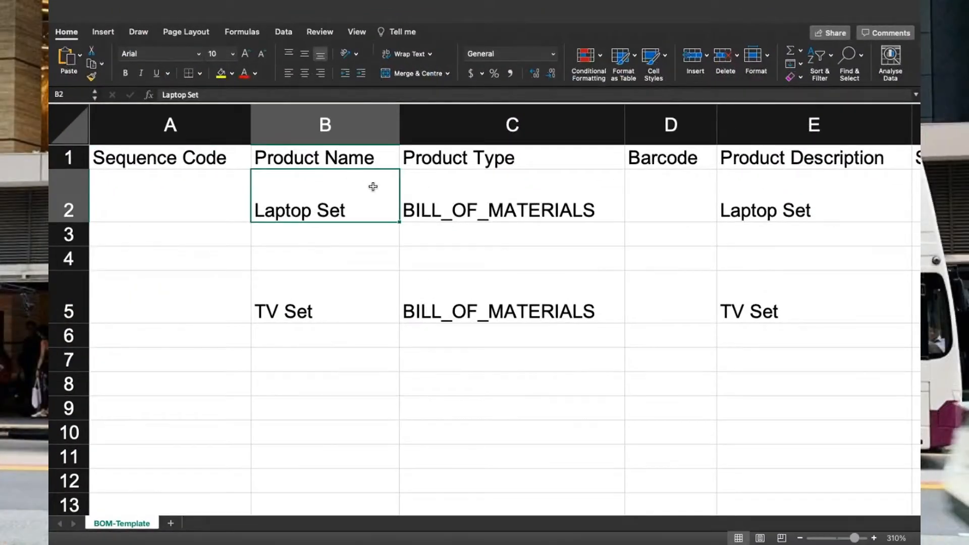
left_click(486, 203)
scroll(667, 257, "right", 3)
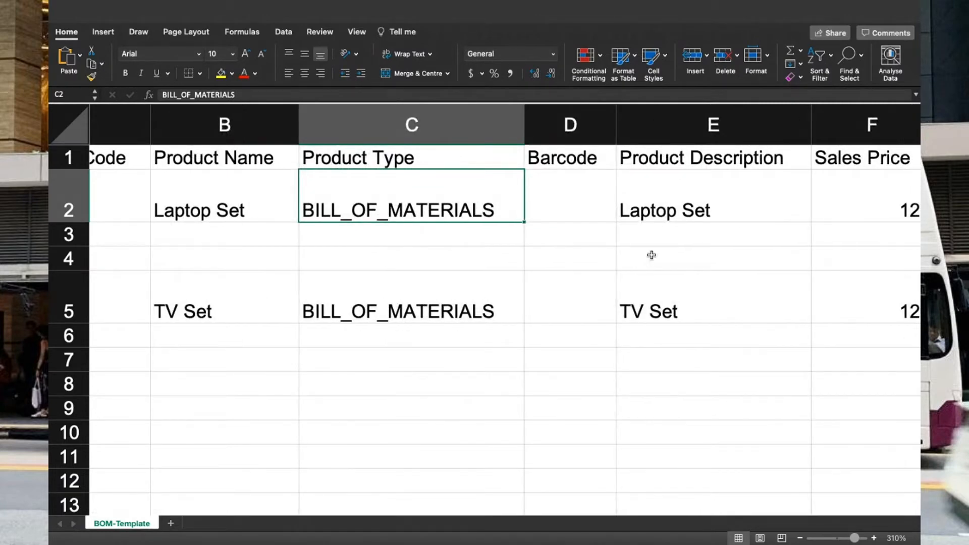
left_click(685, 214)
scroll(760, 272, "right", 5)
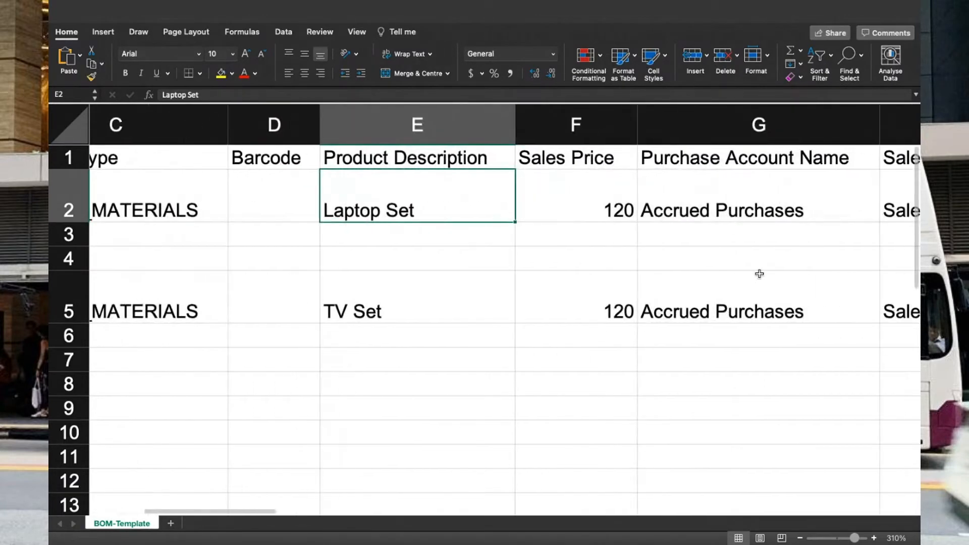
scroll(759, 273, "right", 6)
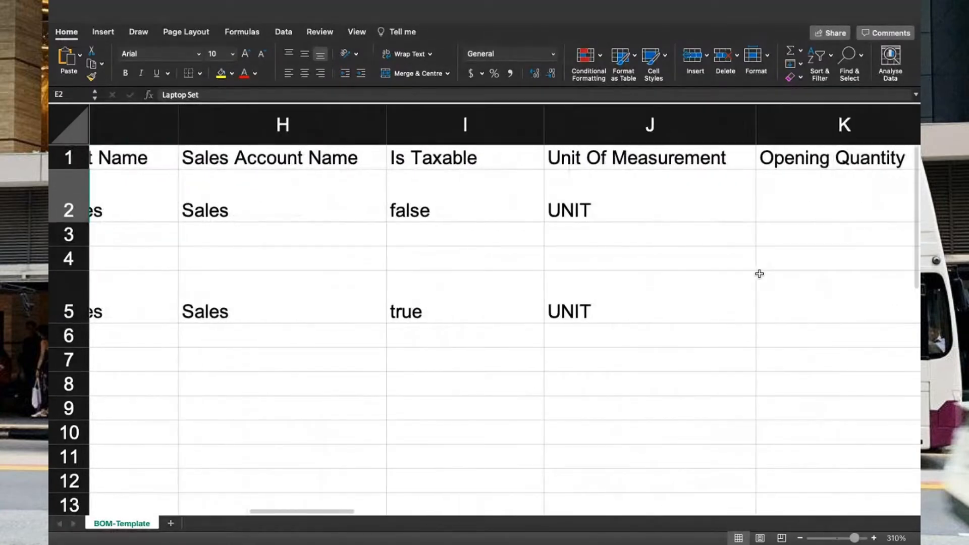
scroll(657, 236, "right", 4)
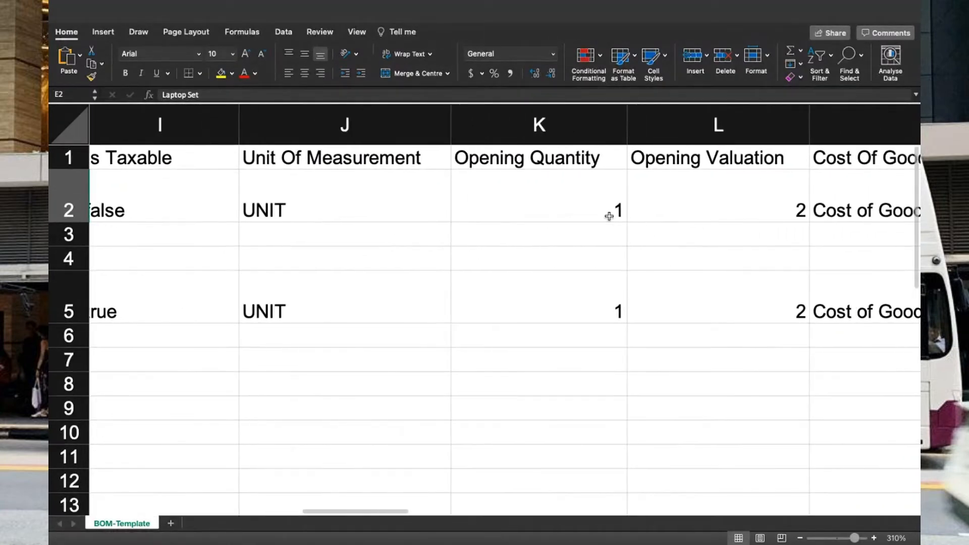
- Zero the opening values, entering 0 as TV Set's opening valuation in L5
left_click(596, 208)
type("0")
key("Tab")
type("0")
key("Down")
key("Down")
key("Down")
key("Down")
key("Up")
type("0")
key("Tab")
key("Tab")
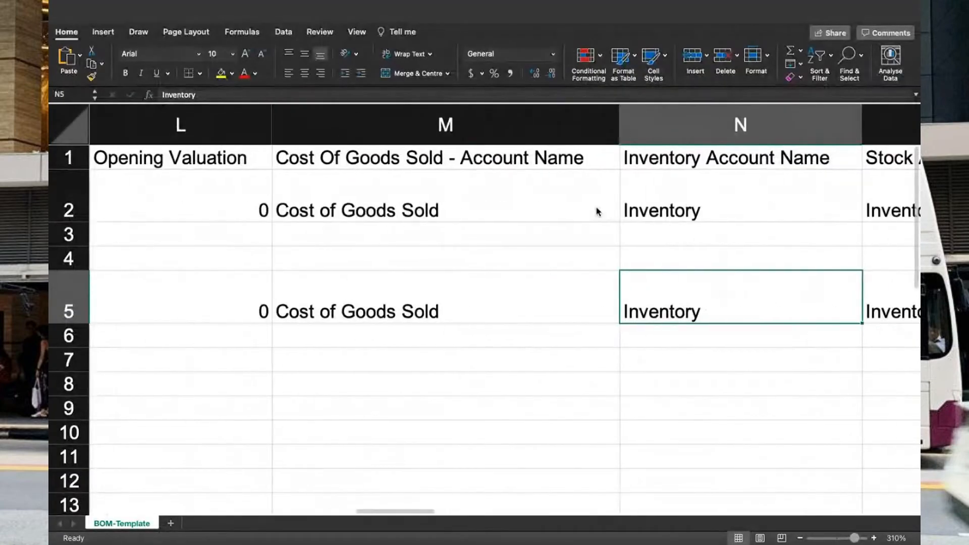
- Check the stock adjustment account, Warehouse and first component product ID columns
key("Left")
key("Up")
key("Up")
key("Up")
key("Tab")
key("Tab")
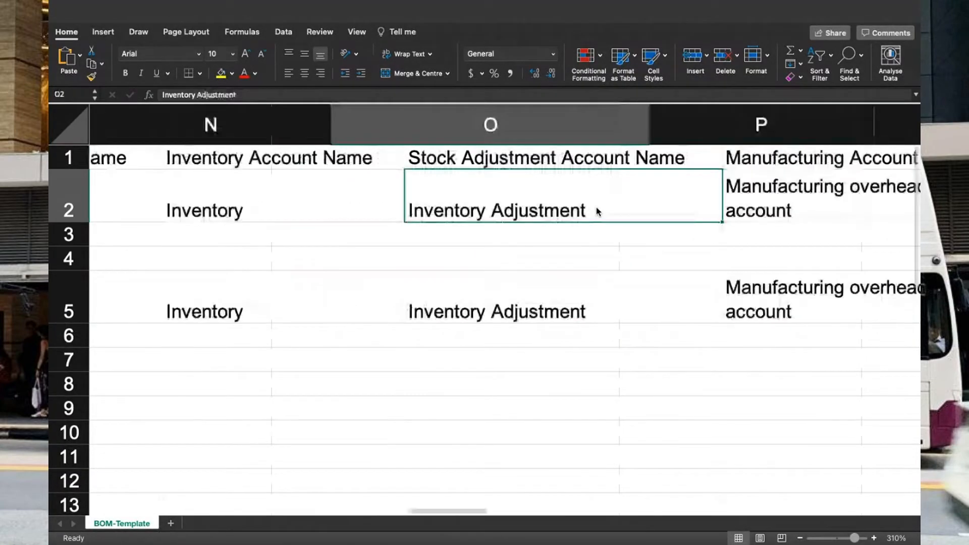
key("Tab")
key("Tab")
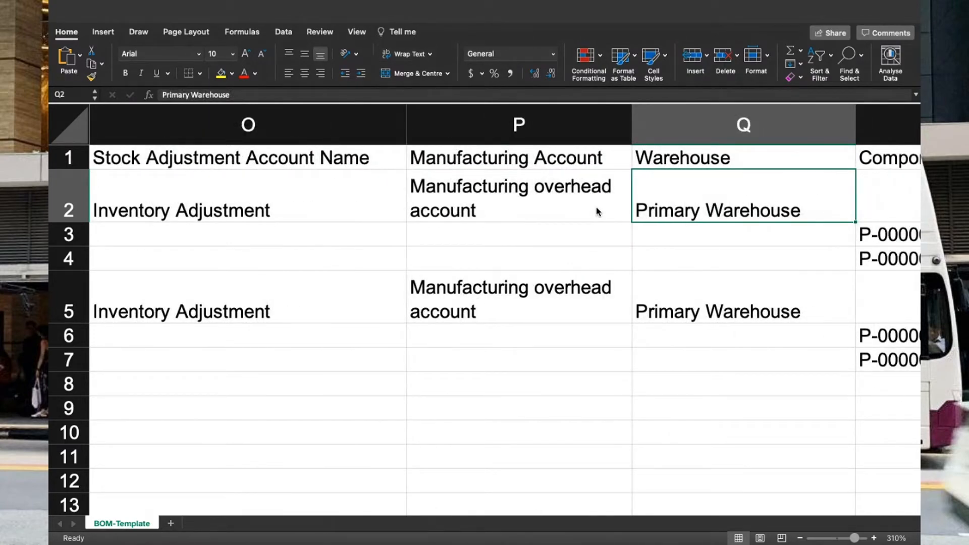
key("Tab")
key("Tab")
key("Left")
key("Down")
key("Up")
key("Left")
key("Up")
key("Right")
key("Down")
key("Down")
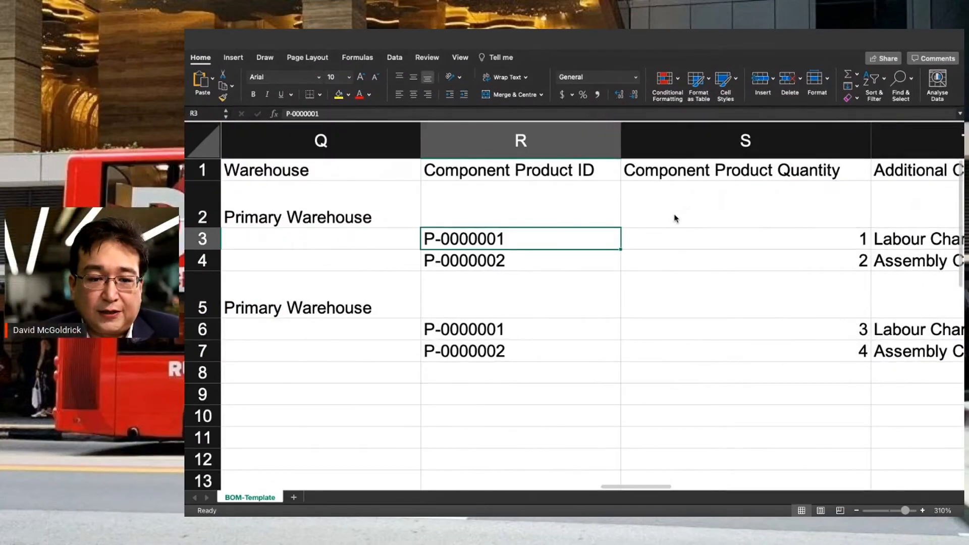
- Compare Laptop Set's component IDs, quantities and costs: Labour Charges 100, Assembly Cost 150
key("Right")
key("Right")
key("Right")
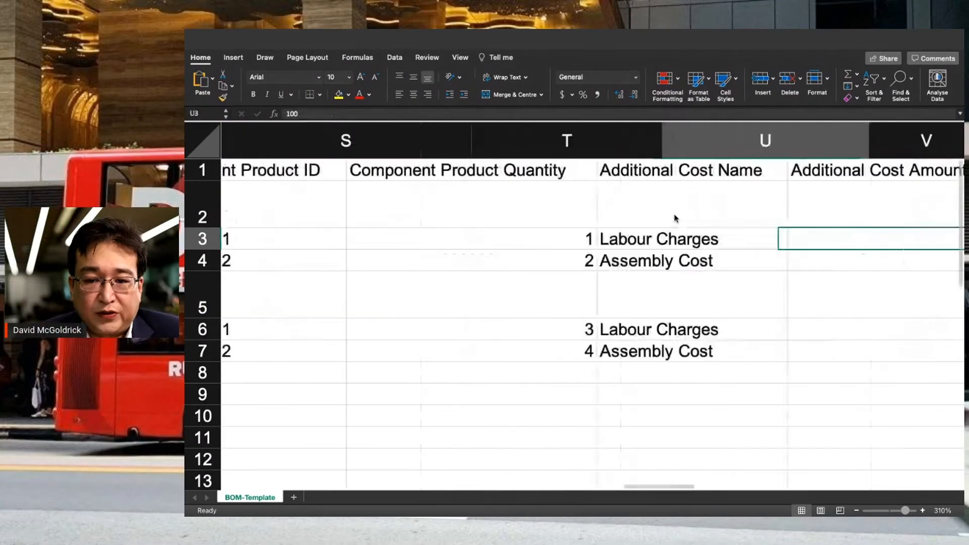
key("Left")
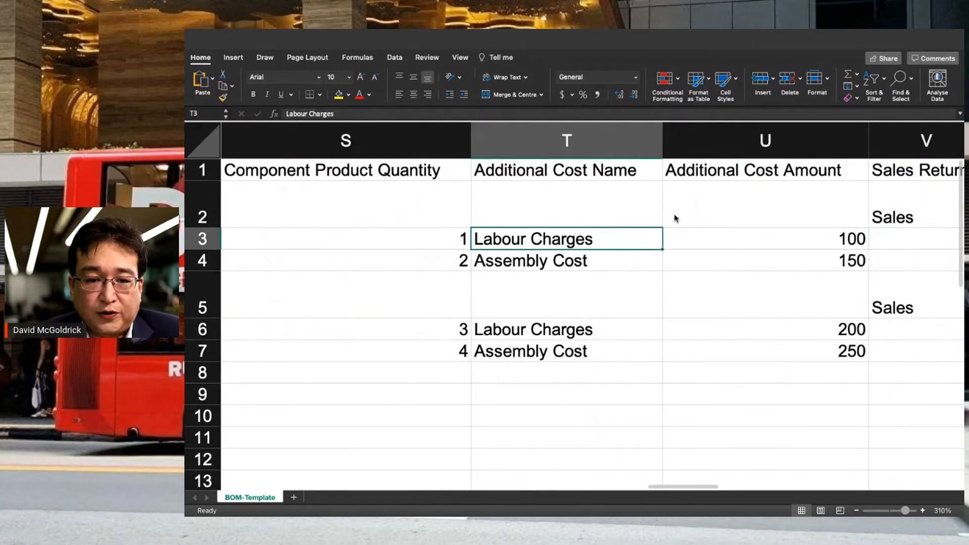
key("Right")
key("Left")
key("Left")
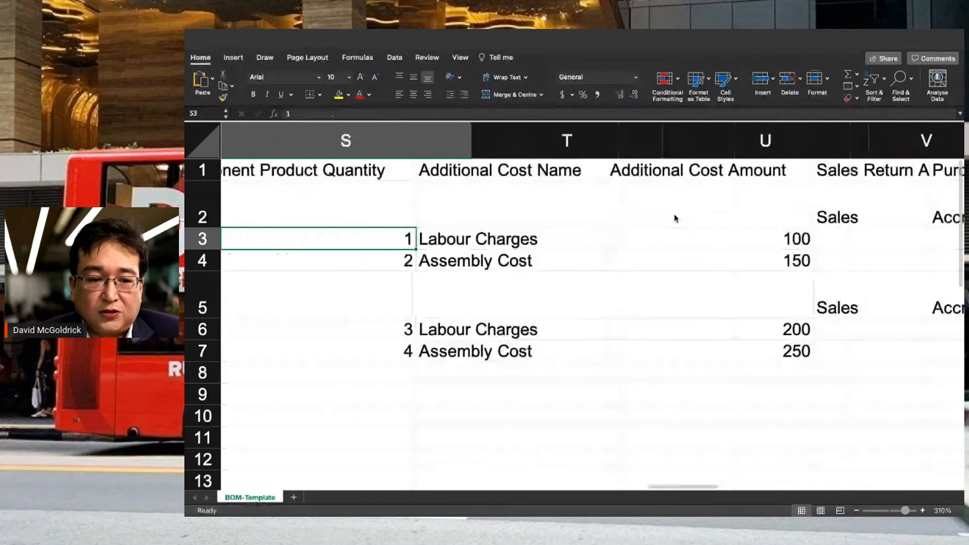
key("Right")
key("Down")
key("Right")
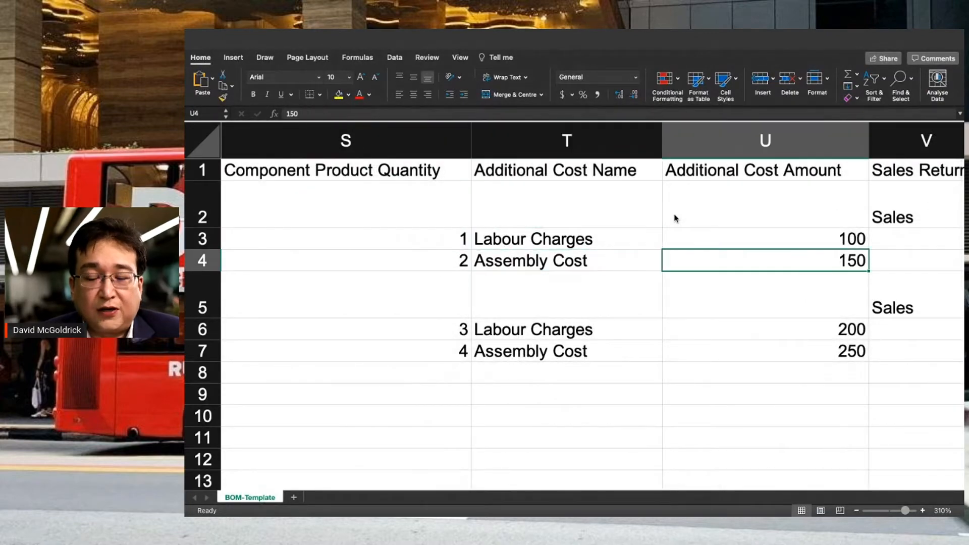
key("Up")
key("Down")
key("Up")
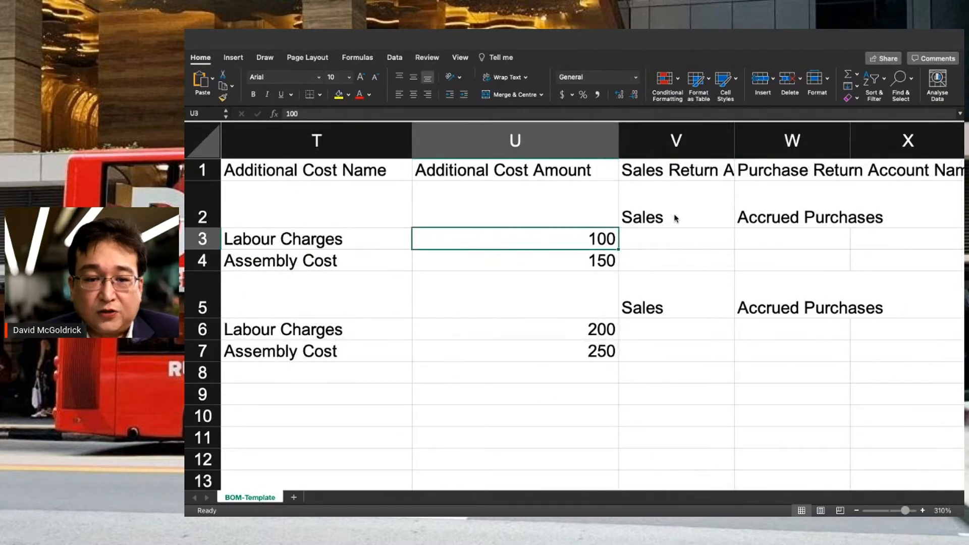
key("Left")
key("Left")
key("Left")
key("Down")
key("Up")
key("Down")
key("Up")
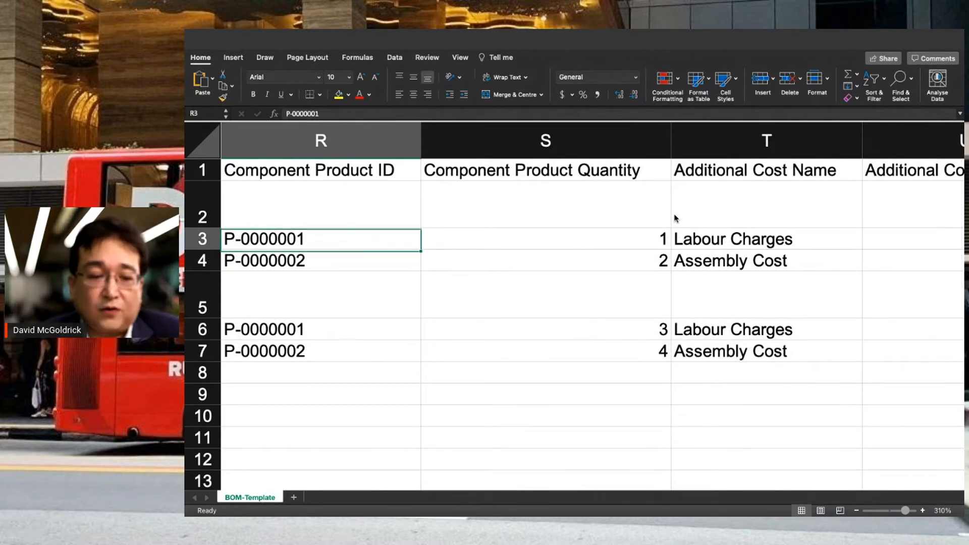
key("Down")
key("Up")
- Check Sales Return account 'Sales' and Purchase Return 'Accrued Purchases', then return to the first column
key("Down")
key("Right")
key("Right")
key("Right")
key("Right")
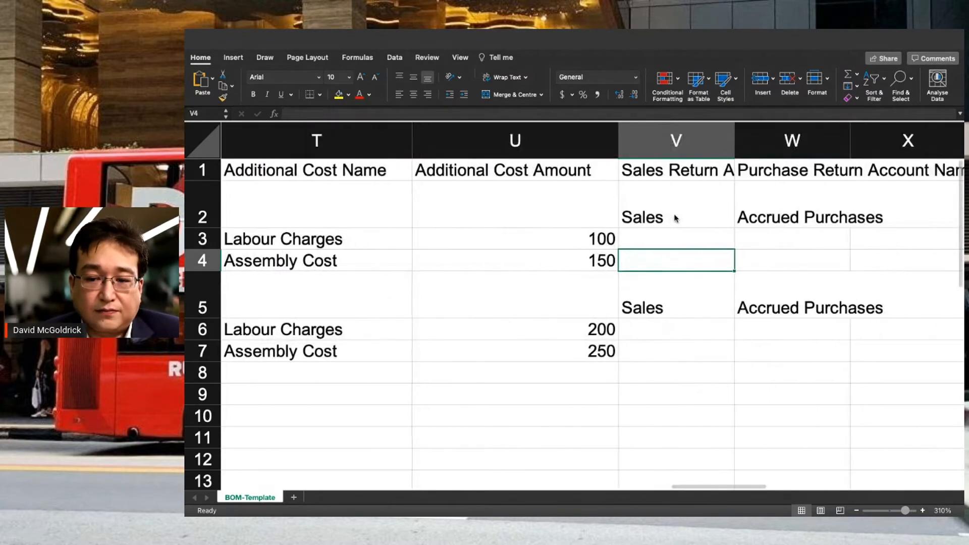
key("Right")
key("Up")
left_click(677, 219)
key("Right")
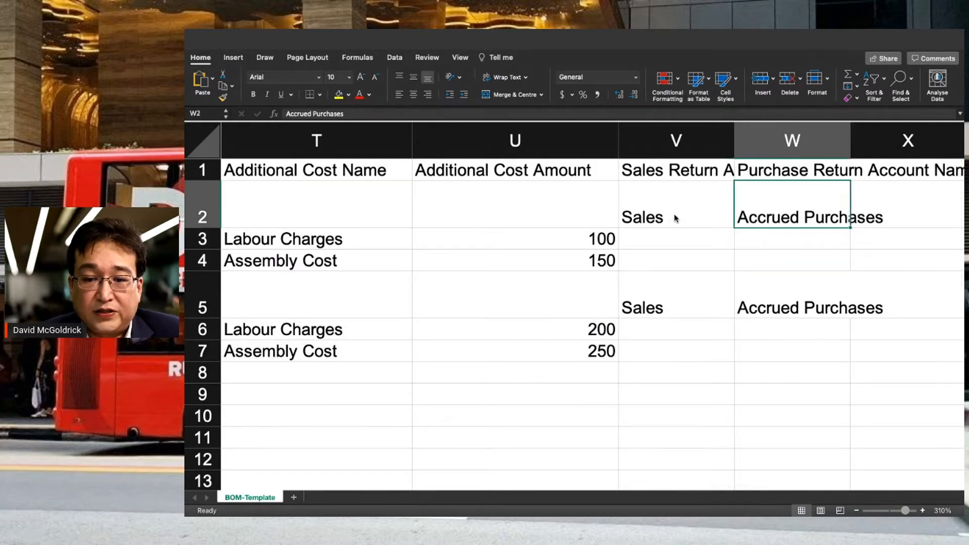
key("Right")
key("Left")
key("Left")
key("Left")
key("Left")
key("Left")
key("Left")
key("Left")
key("Left")
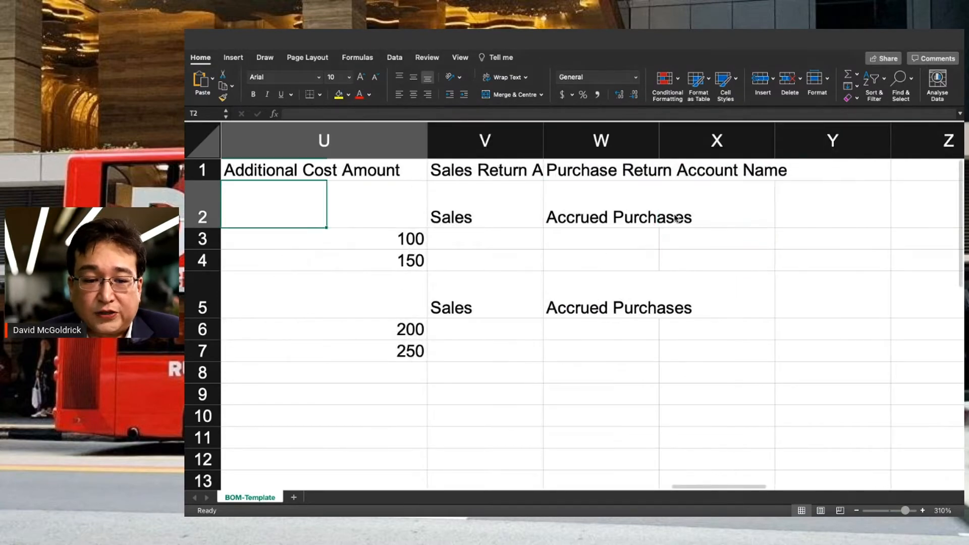
key("Left")
key("Left")
key("Left")
key("Left")
key("Left")
key("Left")
key("Left")
key("Left")
key("Left")
key("Left")
key("Left")
key("Left")
key("Left")
key("Left")
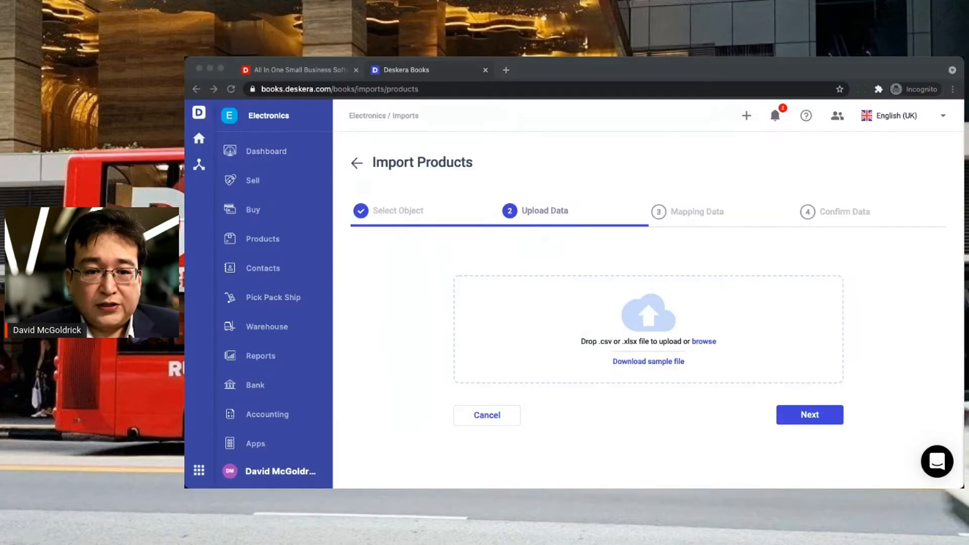
- Upload bomproduct_us_template (2).xlsx and accept the matched column mapping
left_click_drag(651, 326, 651, 344)
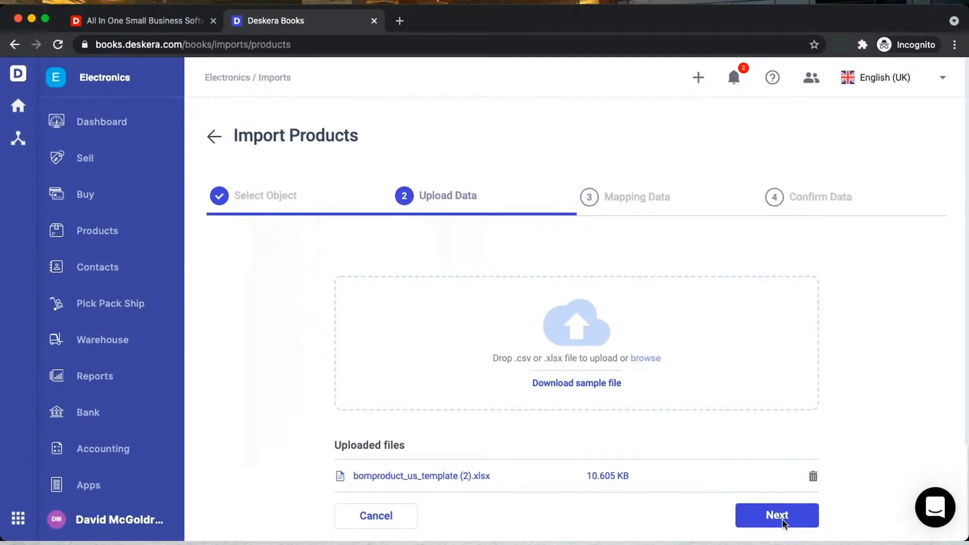
left_click(782, 520)
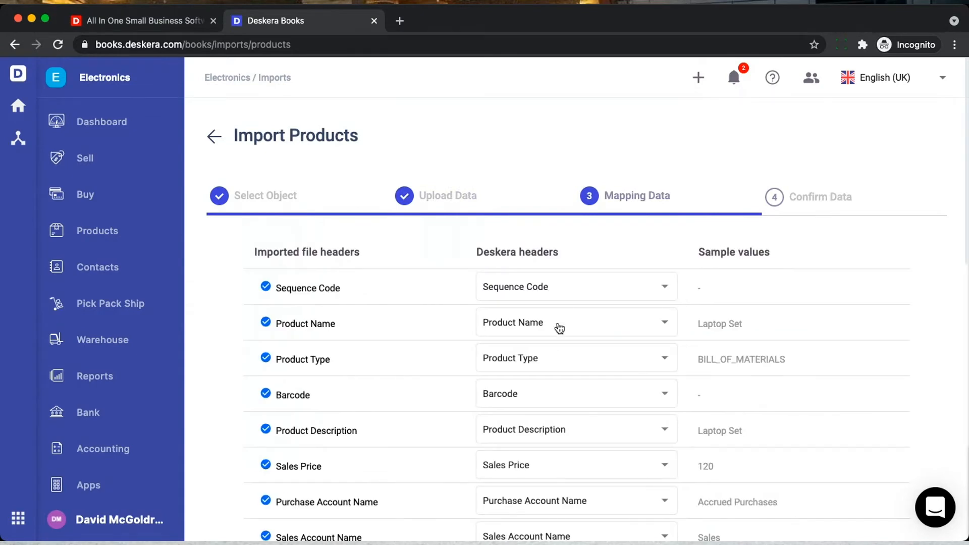
scroll(610, 396, "down", 10)
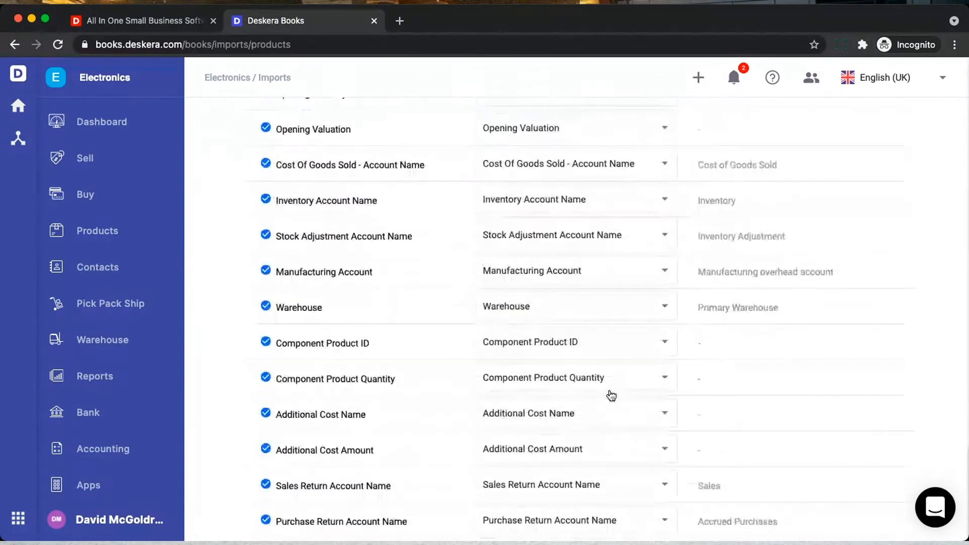
scroll(612, 396, "down", 2)
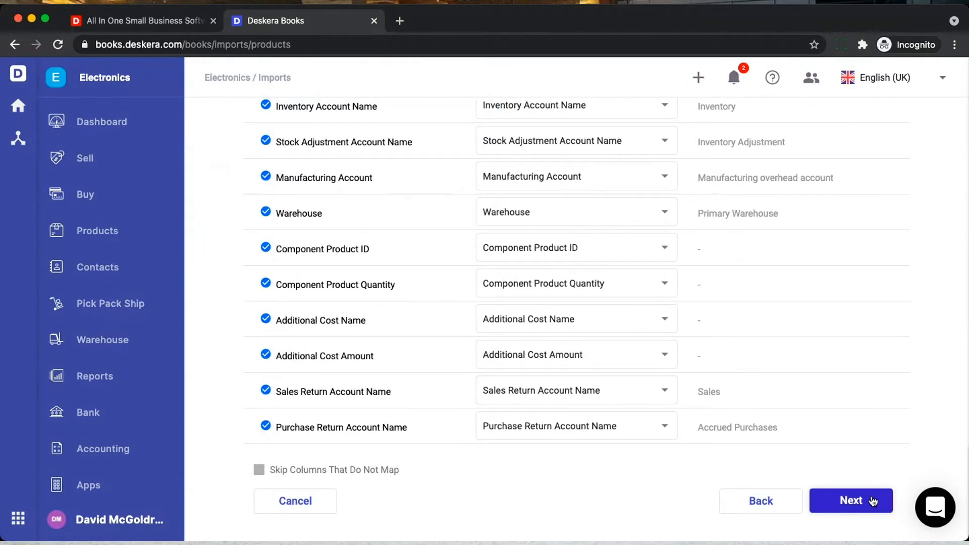
left_click(872, 500)
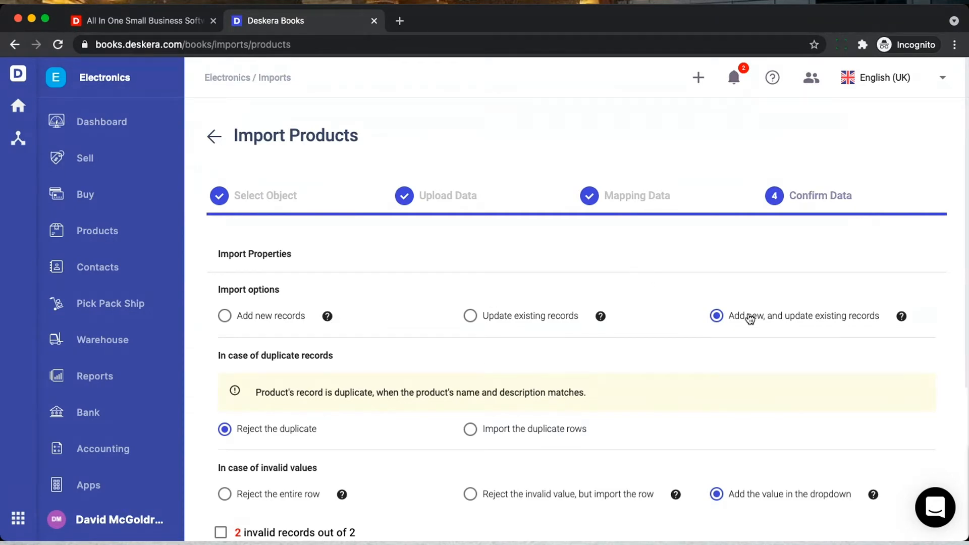
- In the first Warehouse cell, replace 'Primary' with 'austin'
scroll(792, 347, "down", 3)
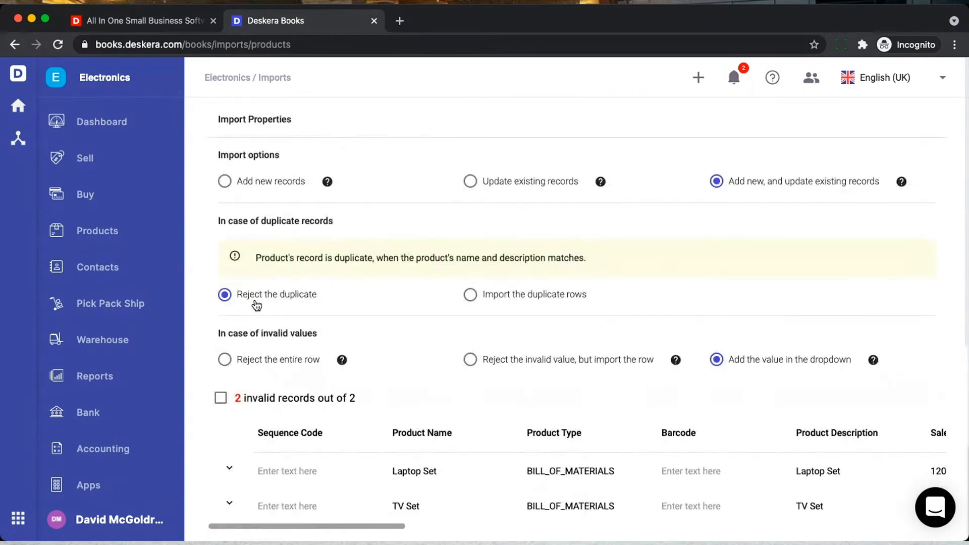
scroll(601, 309, "down", 2)
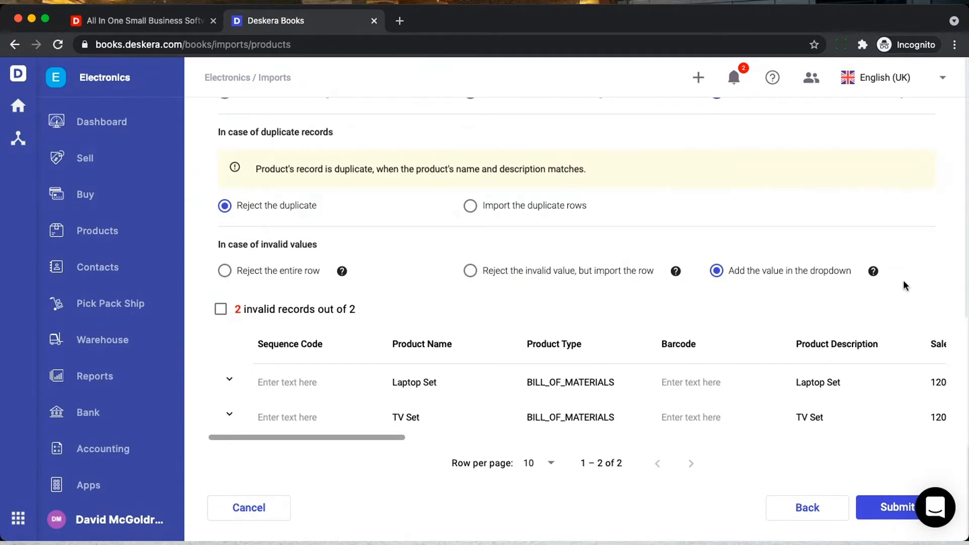
scroll(407, 391, "right", 5)
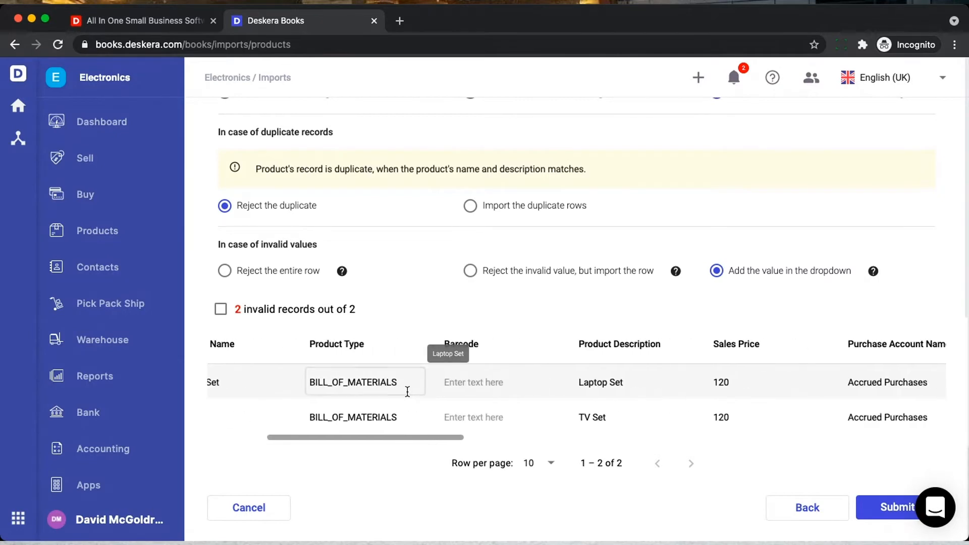
scroll(408, 392, "right", 20)
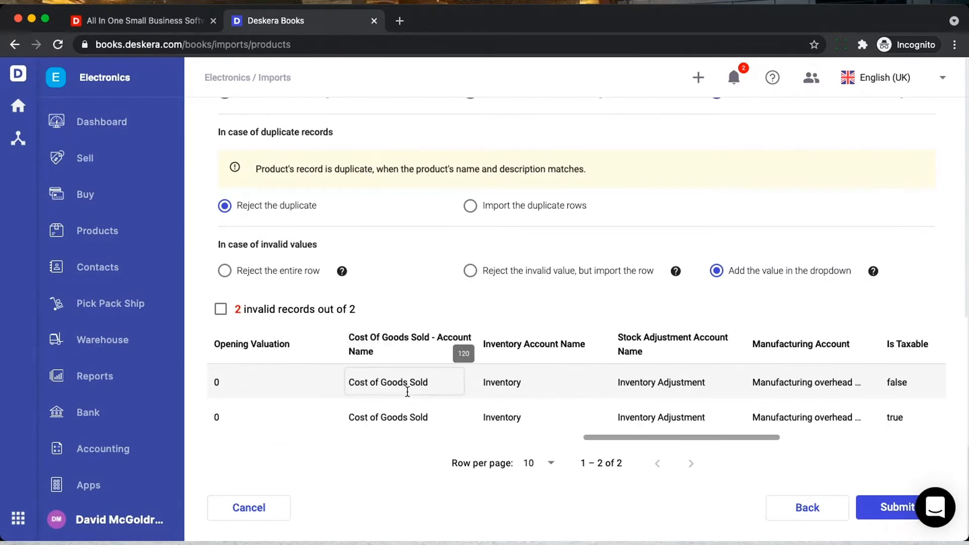
scroll(408, 391, "right", 12)
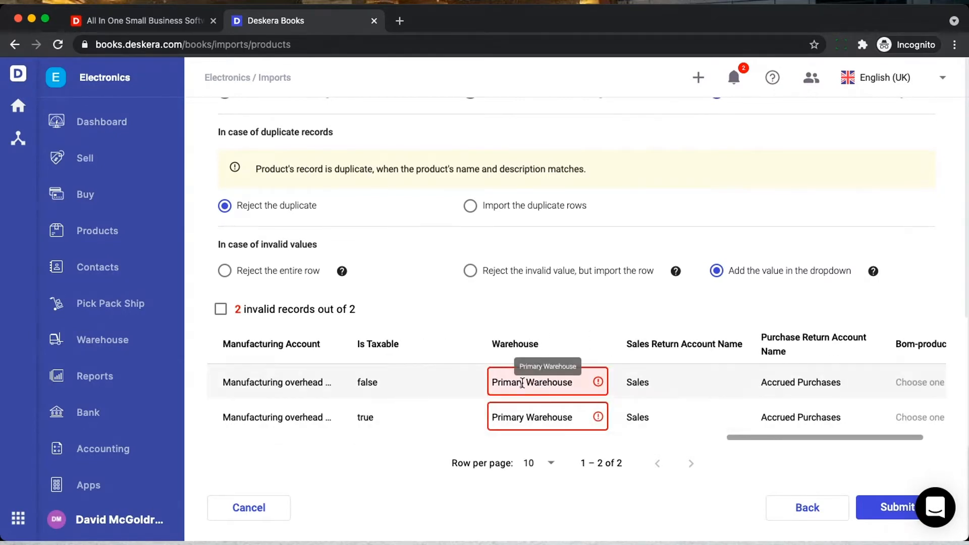
left_click_drag(523, 382, 491, 381)
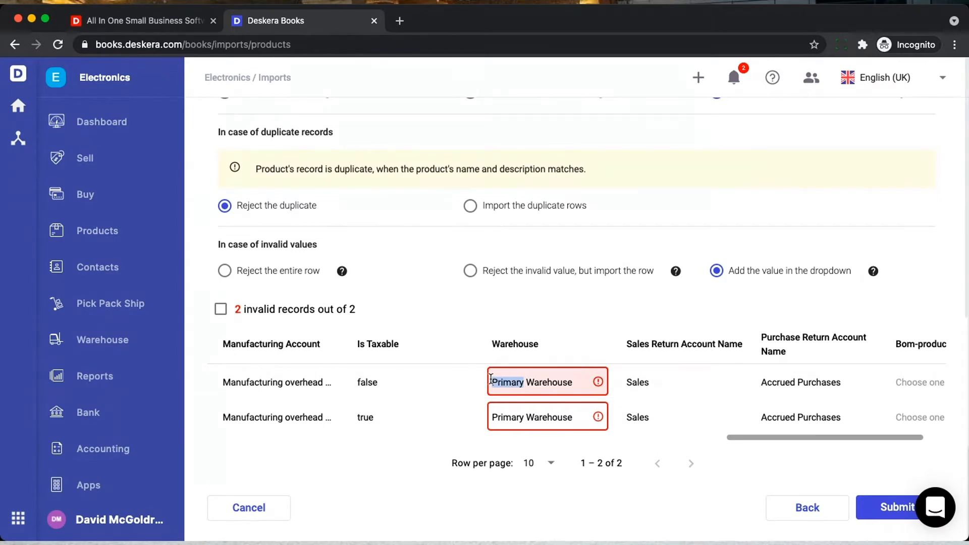
key("BackSpace")
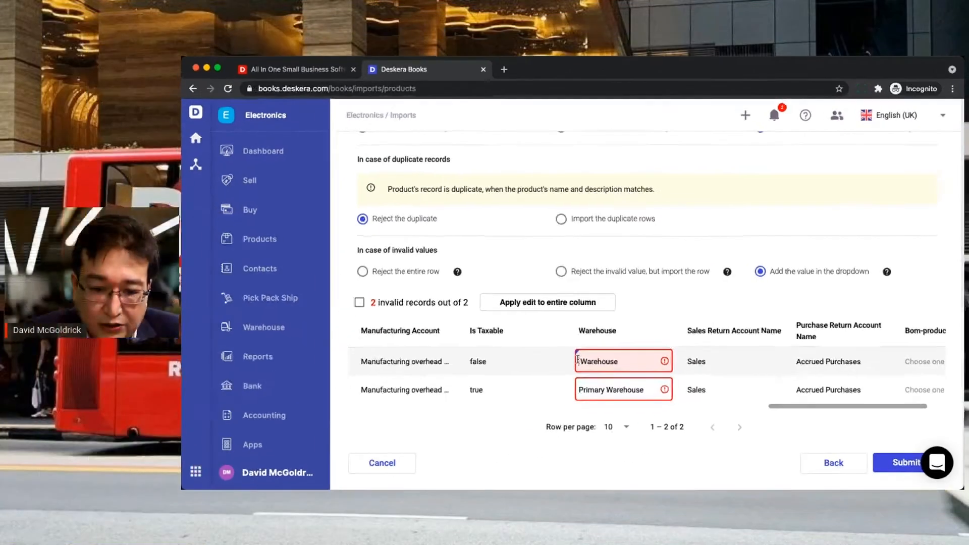
type("austin")
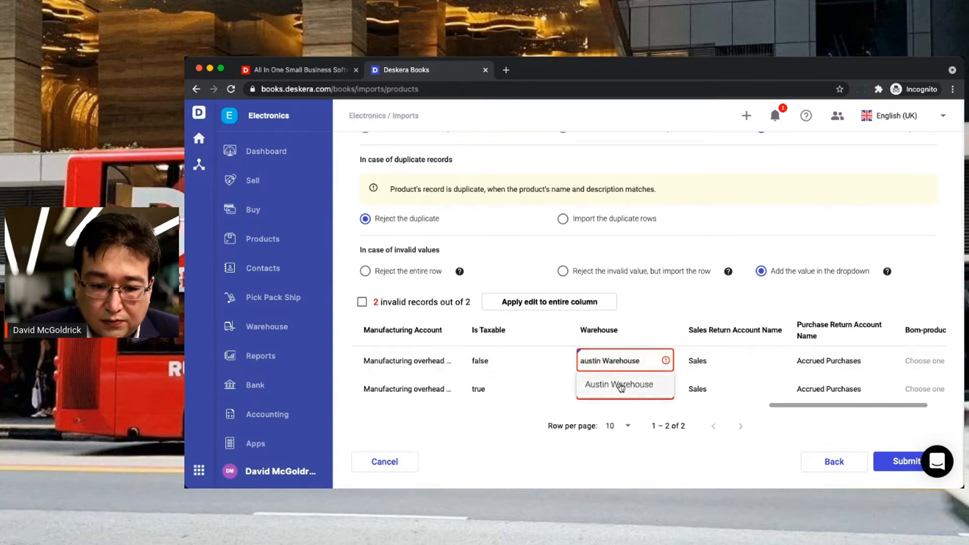
- Apply Austin Warehouse to all product rows and expand Laptop Set to view its components
left_click(605, 383)
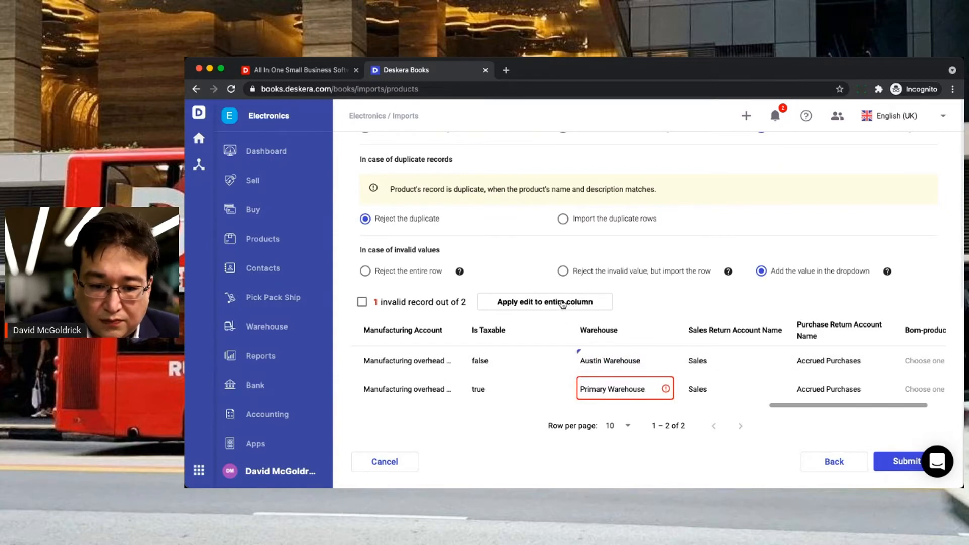
left_click(562, 304)
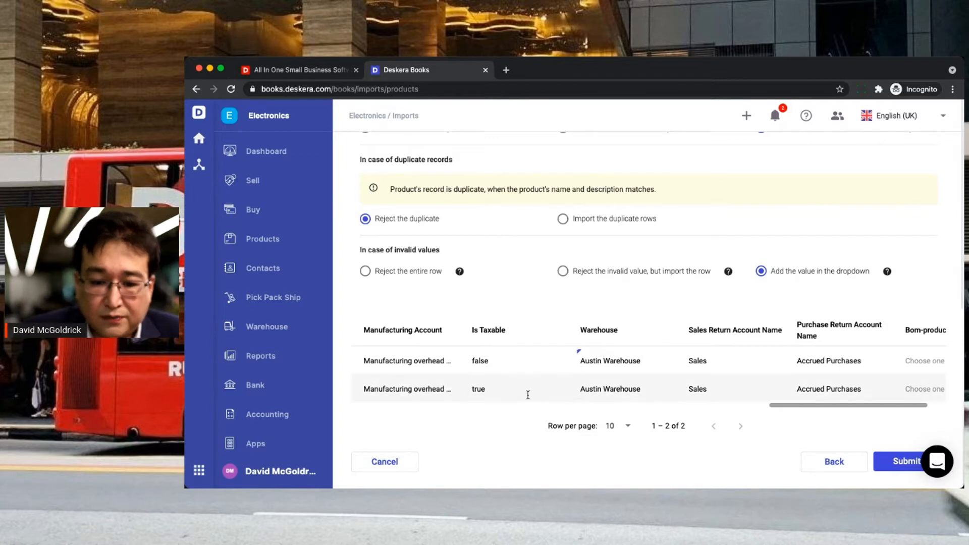
scroll(528, 395, "left", 15)
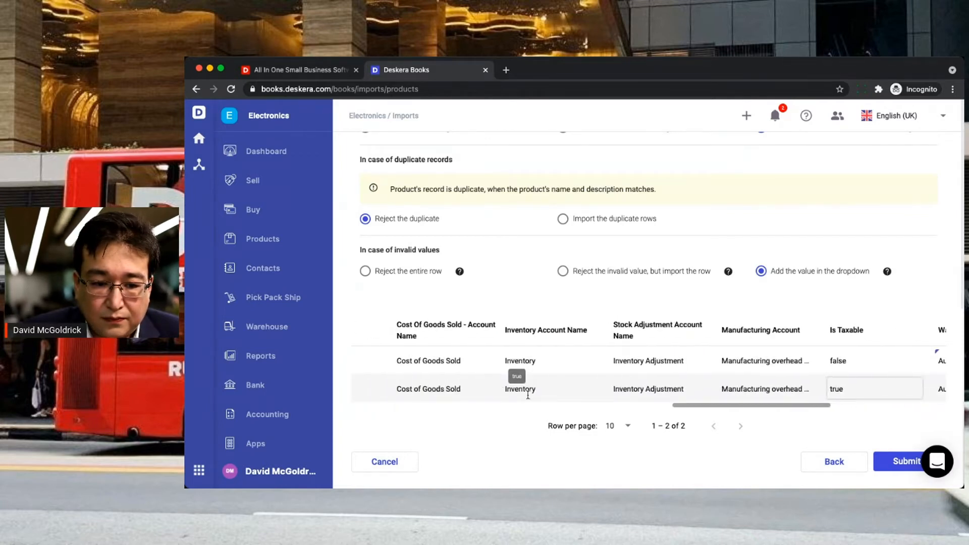
scroll(527, 396, "left", 10)
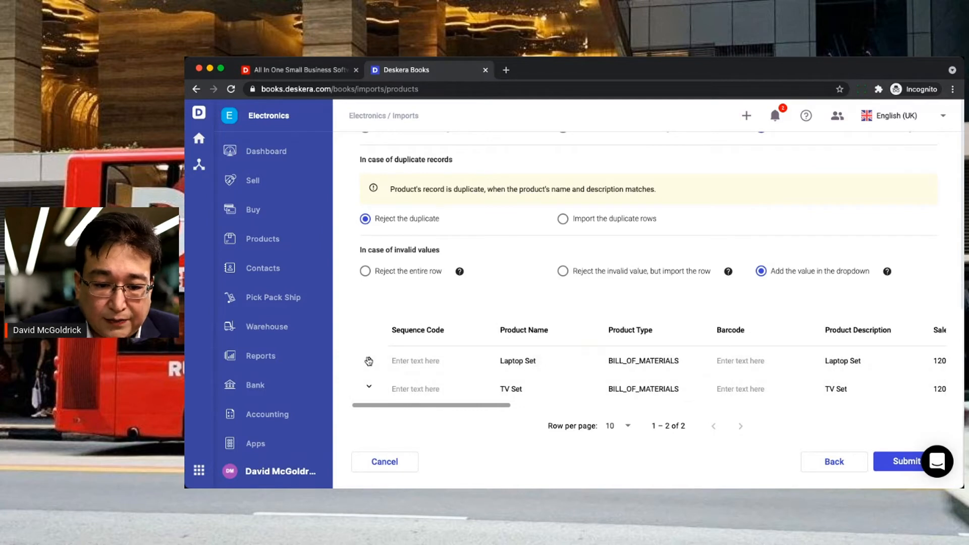
left_click(369, 361)
scroll(512, 431, "down", 1)
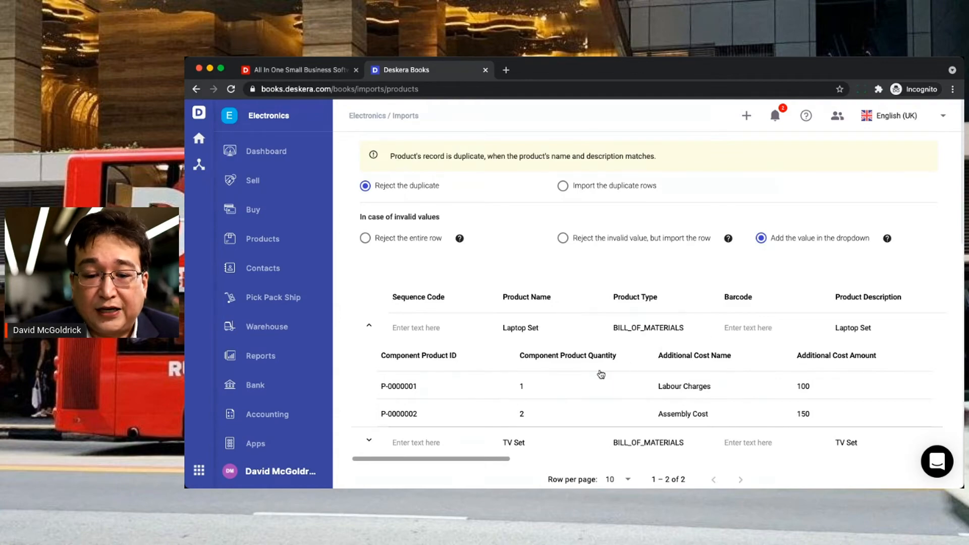
scroll(599, 368, "down", 2)
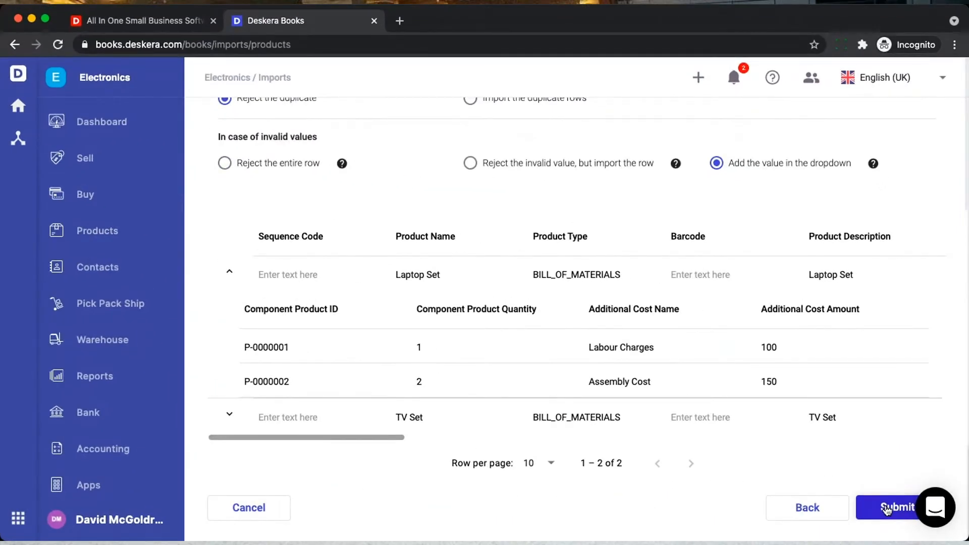
- Submit the BOM product import, review Laptop Set's materials and additional costs, then go to Accounting
left_click(887, 509)
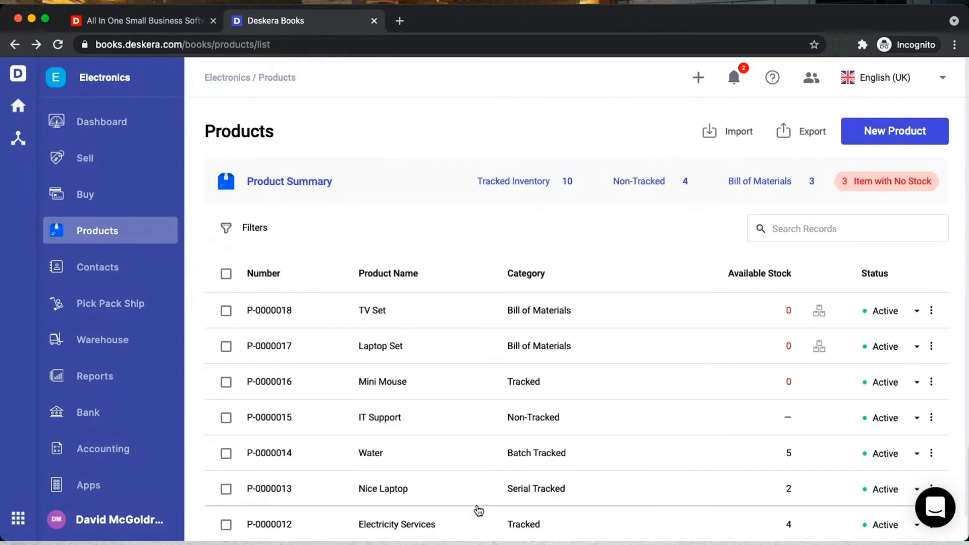
scroll(584, 455, "down", 1)
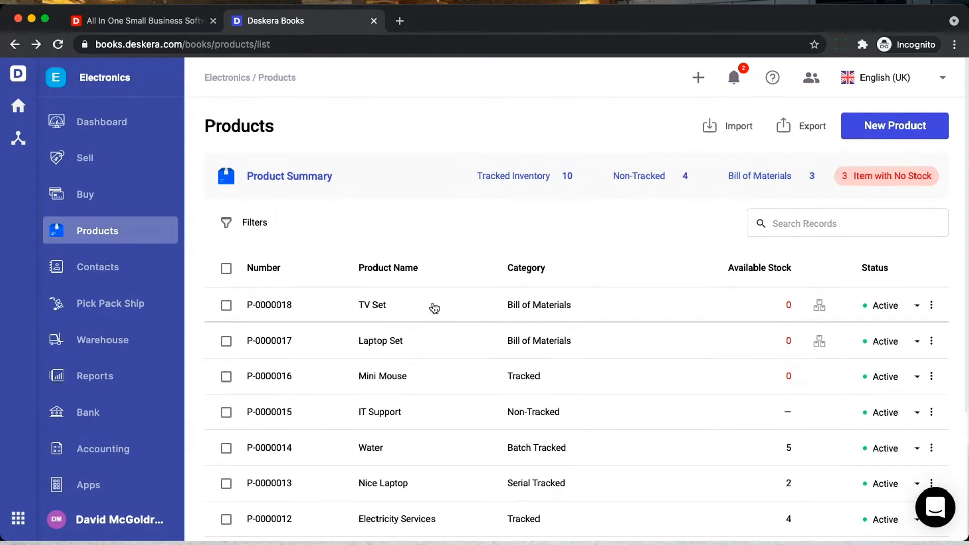
left_click(444, 341)
scroll(442, 334, "down", 3)
scroll(442, 335, "down", 12)
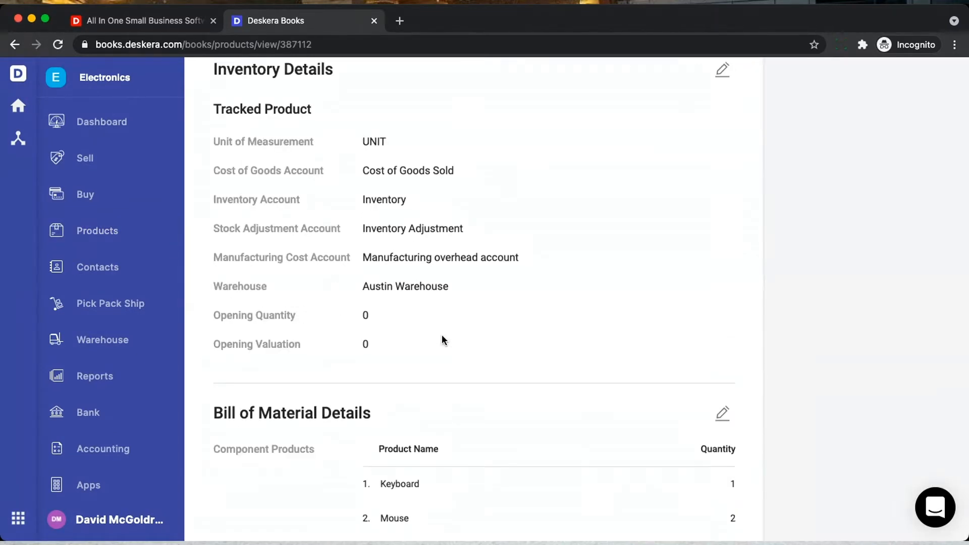
scroll(442, 334, "down", 3)
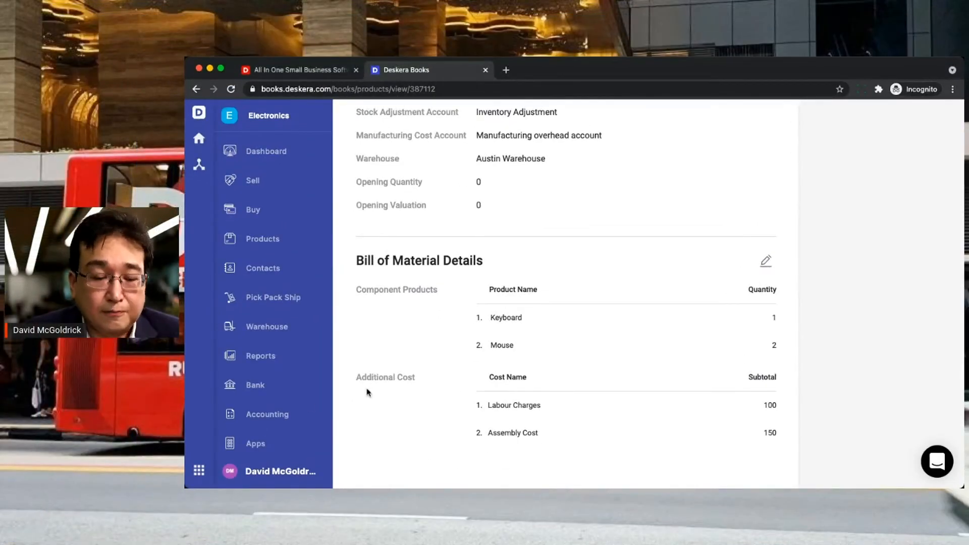
left_click(260, 415)
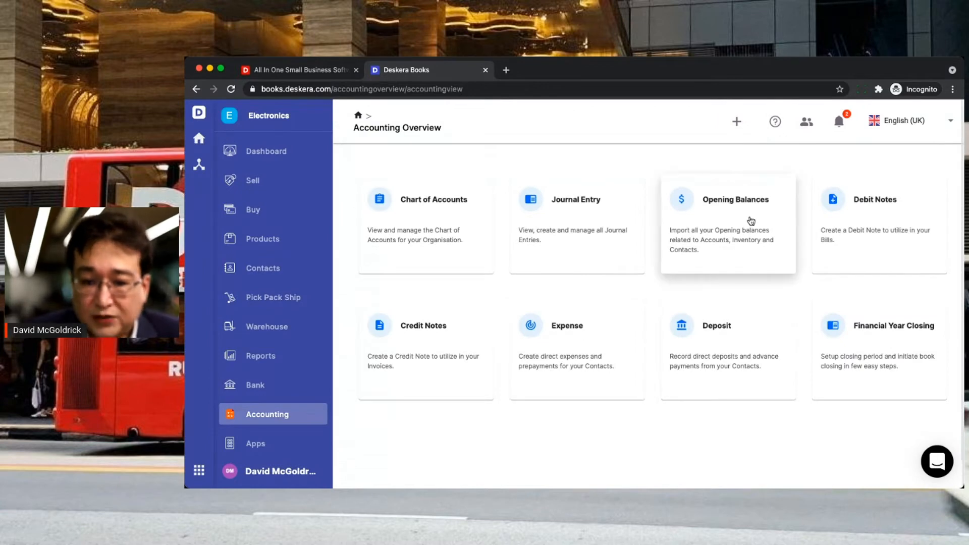
- From the Opening Balances page, start the account opening import and download the sample template
left_click(750, 221)
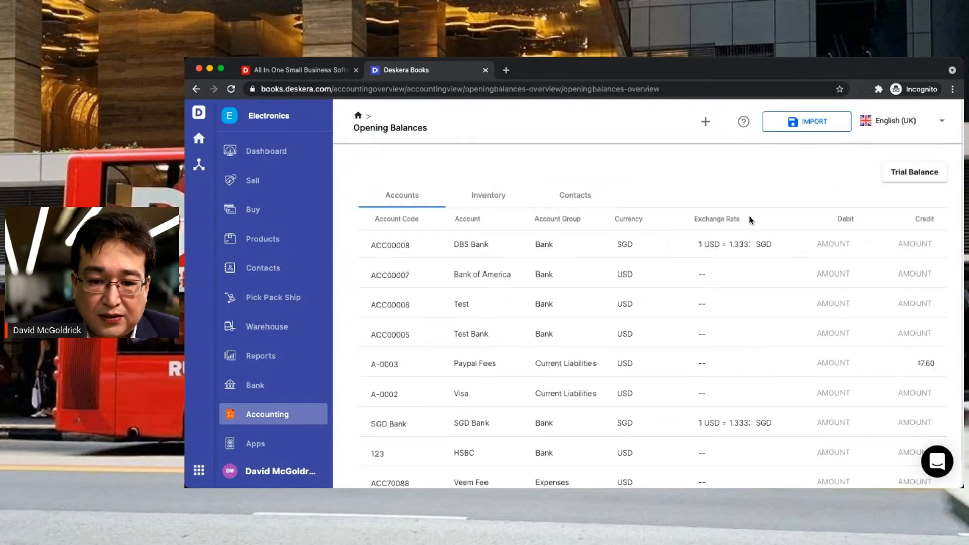
scroll(548, 302, "down", 3)
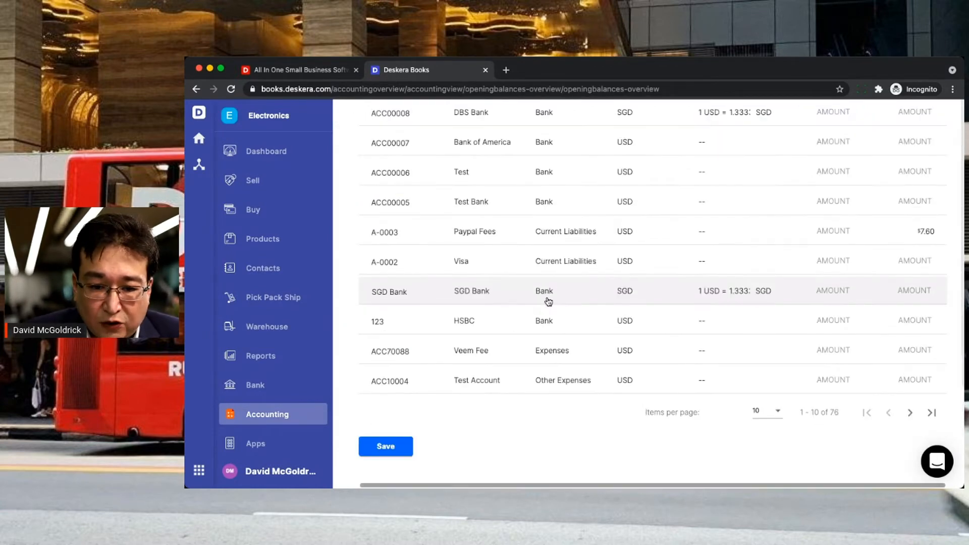
scroll(548, 302, "up", 3)
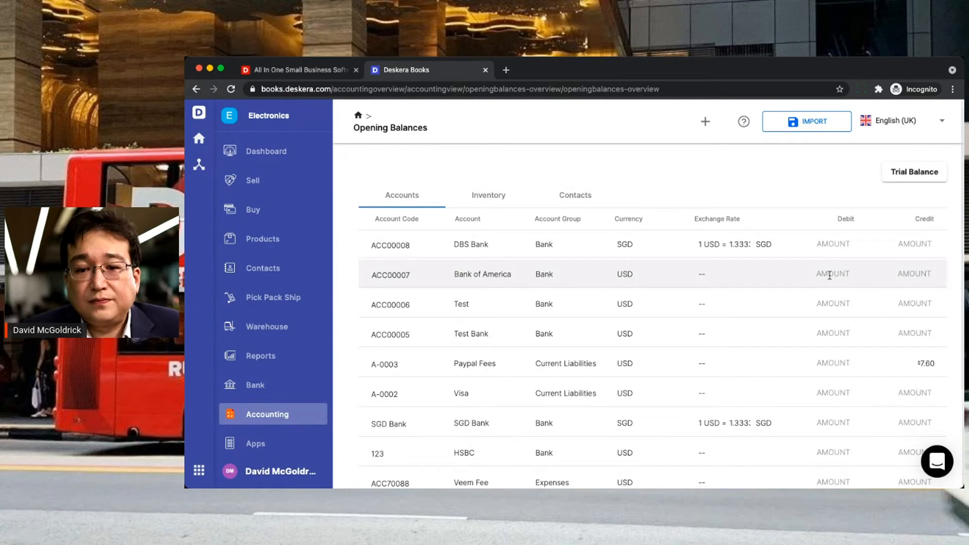
left_click(816, 128)
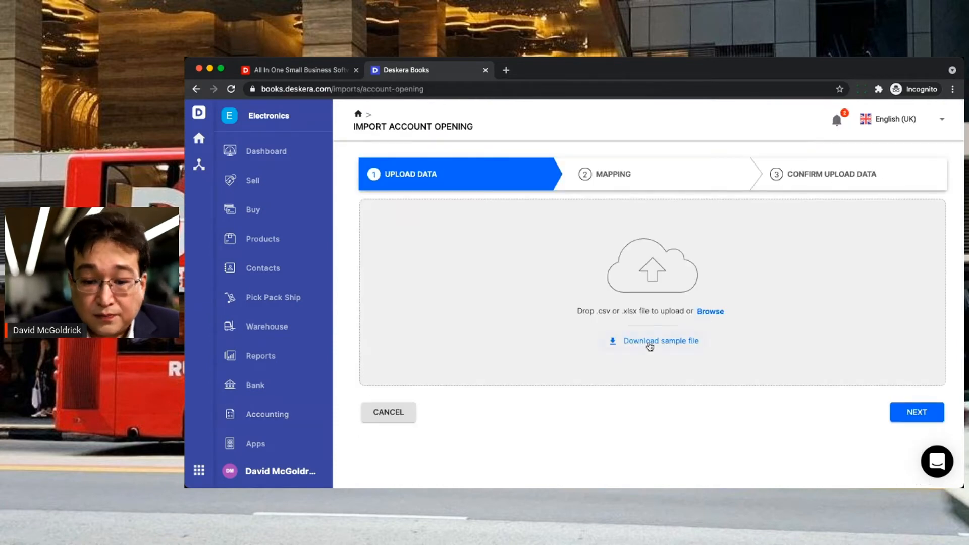
left_click(650, 342)
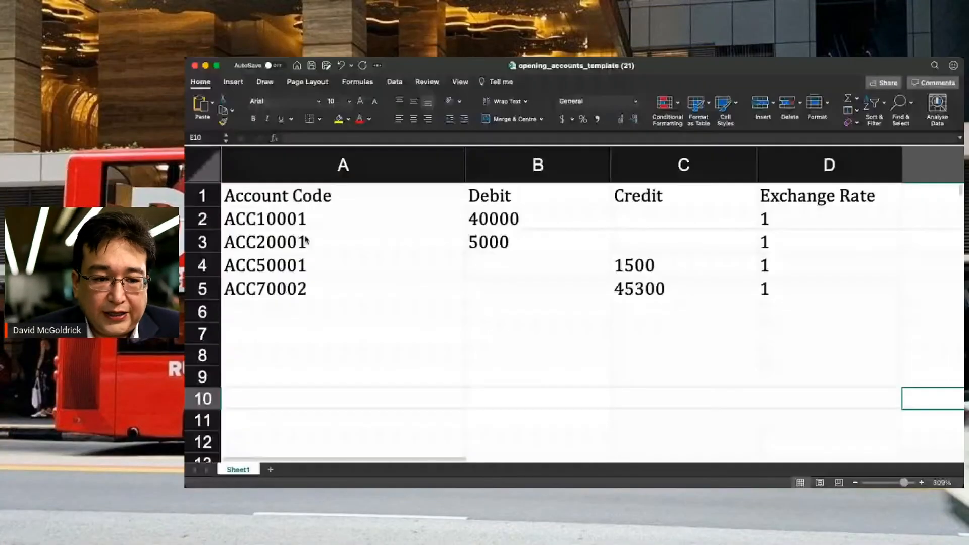
- Copy the 40000 debit from B2 into ACC50001's credit cell C4
left_click_drag(309, 221, 312, 283)
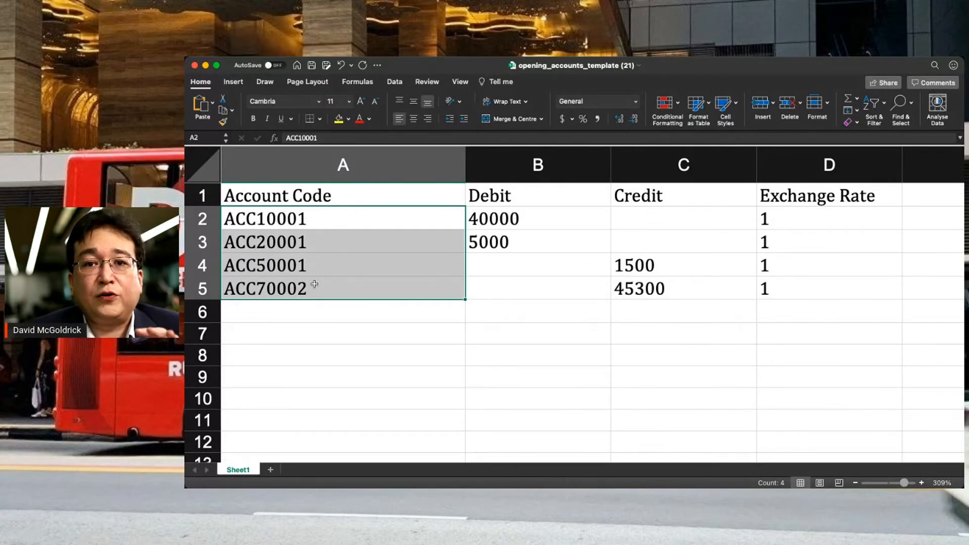
left_click(547, 223)
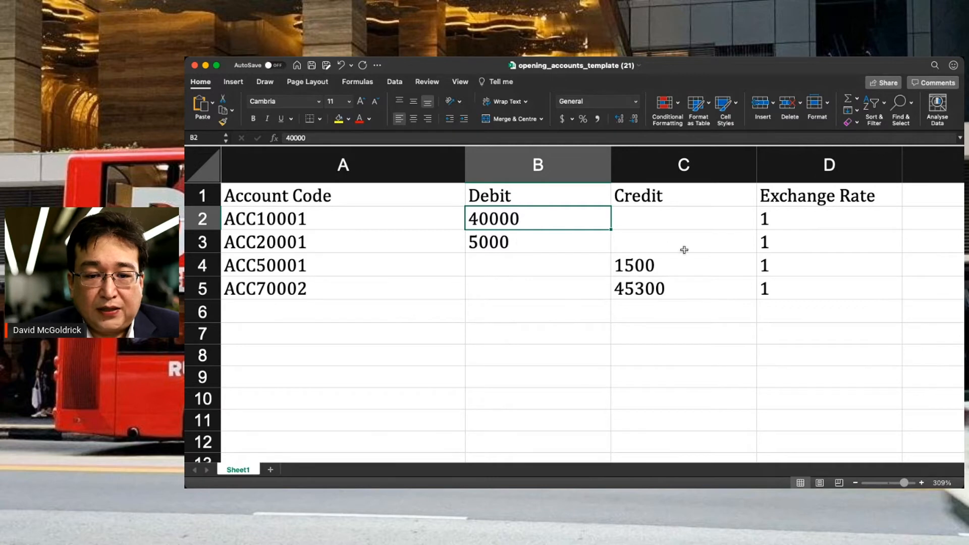
key("super+c")
key("Right")
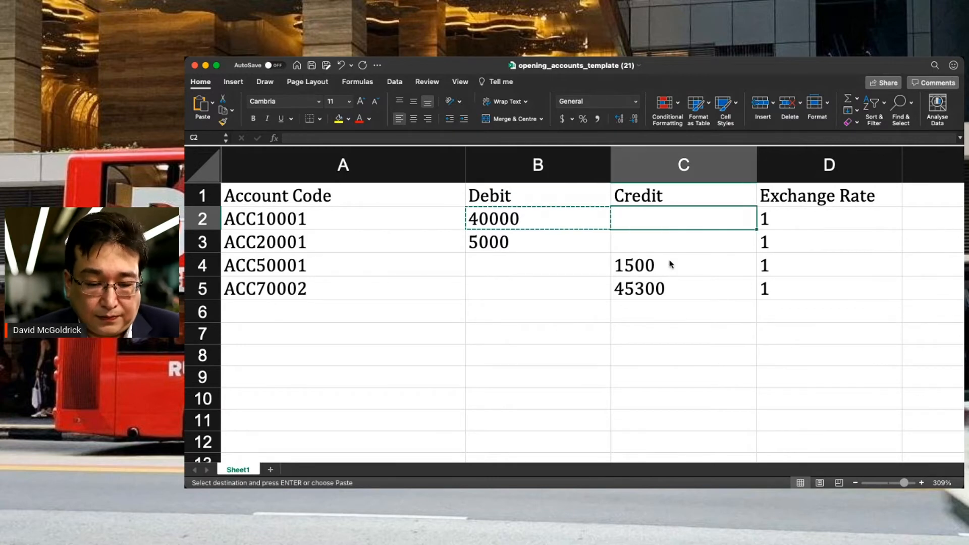
key("Down")
key("Down")
key("super+v")
- Copy the 5000 debit into ACC70002's credit cell C5, then save and close the template
key("Left")
key("Up")
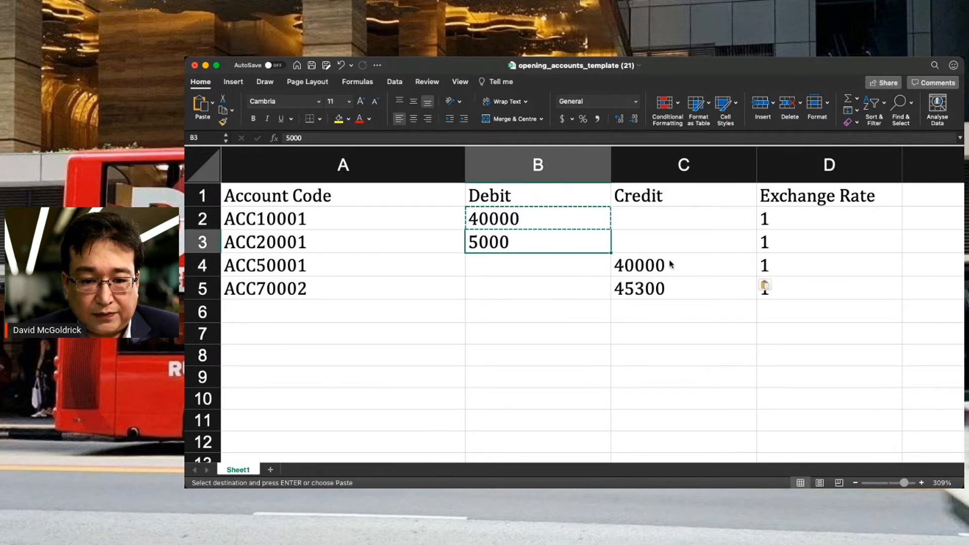
key("super+c")
key("Down")
key("Down")
key("Right")
key("super+v")
key("Right")
key("Right")
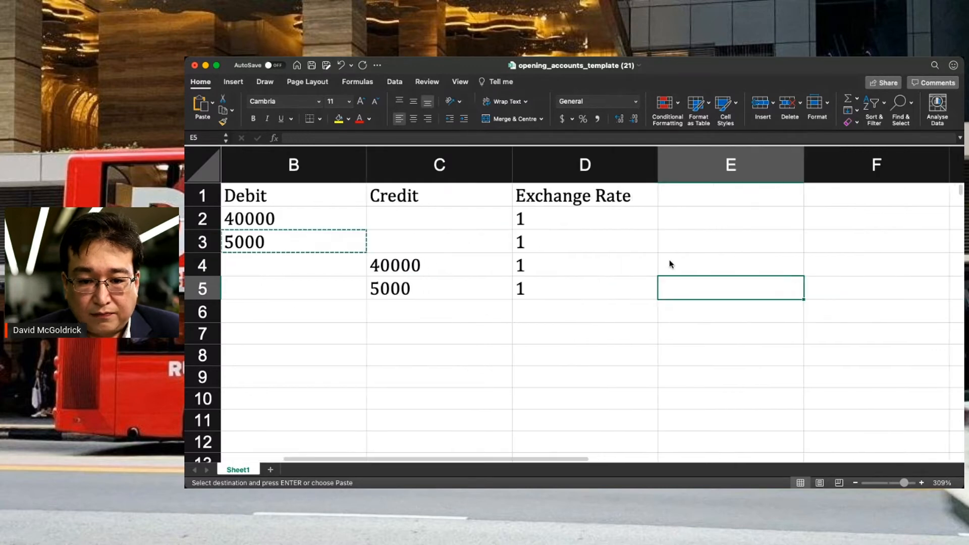
key("Left")
key("Left")
key("Left")
key("Left")
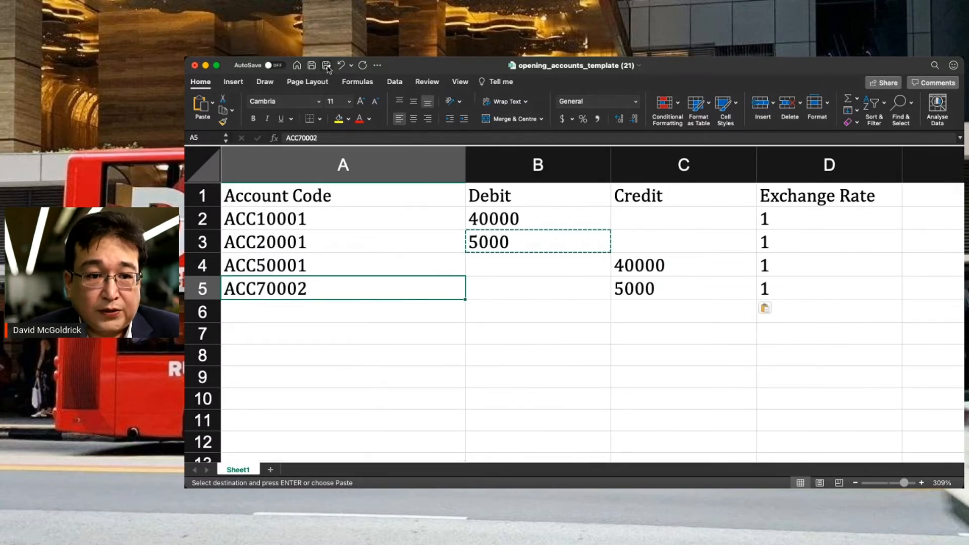
left_click(312, 66)
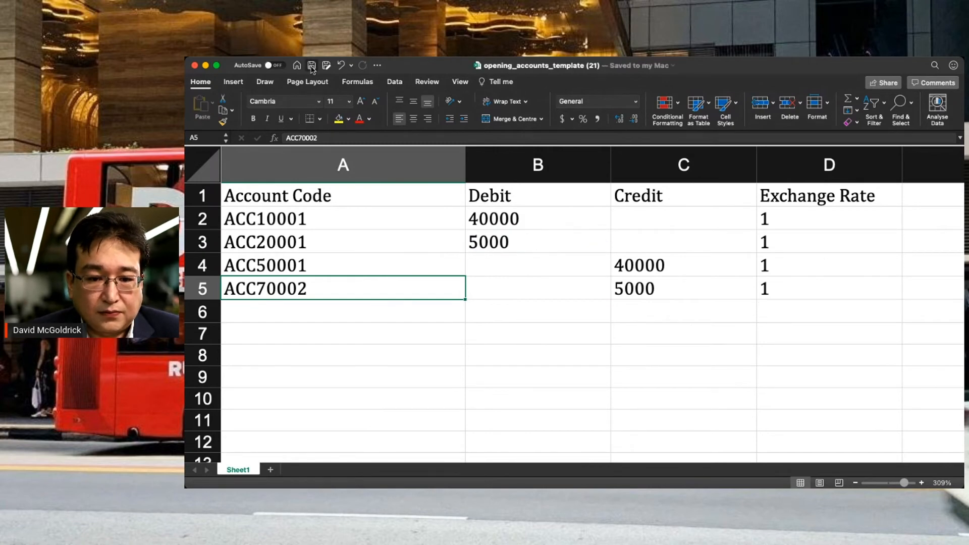
left_click(194, 66)
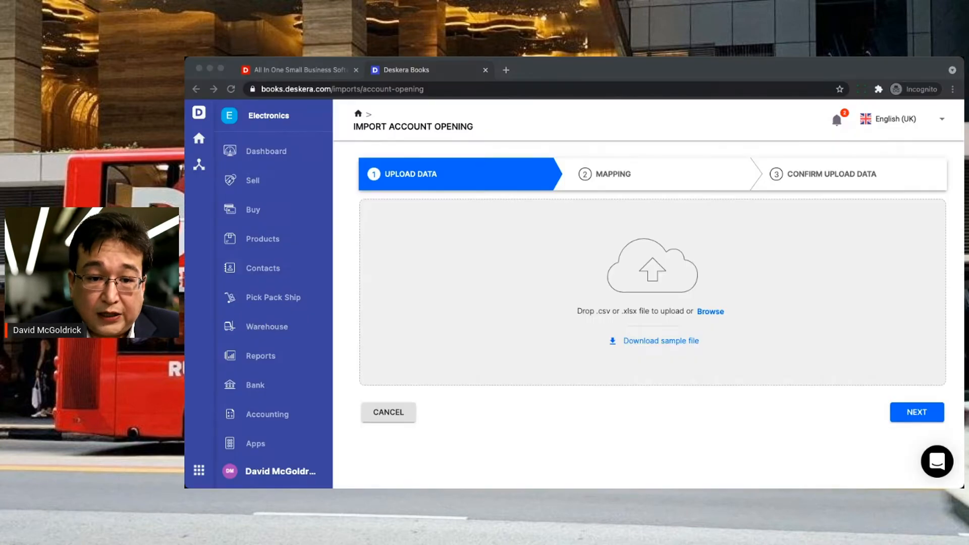
- Upload the saved opening-accounts template and accept the column mapping to preview the data
left_click_drag(612, 336, 611, 335)
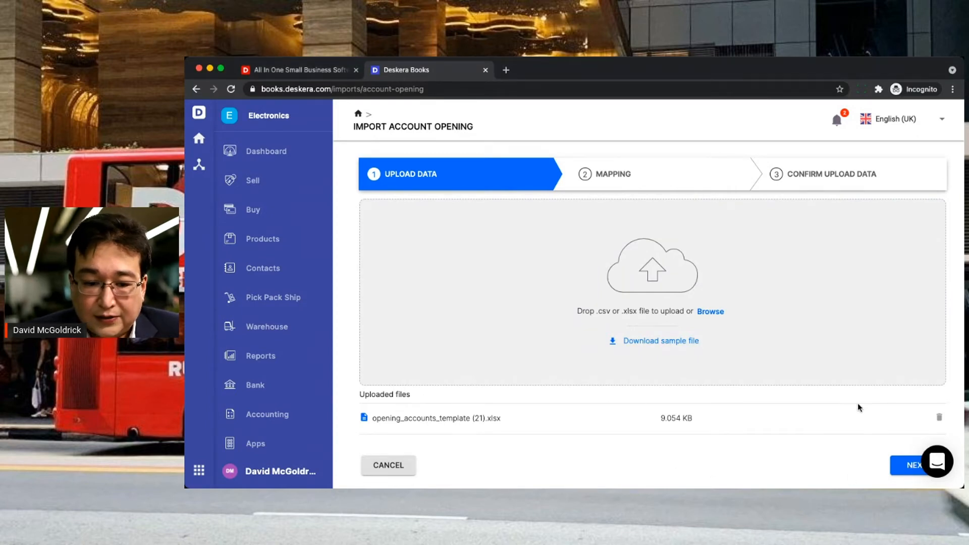
left_click(912, 469)
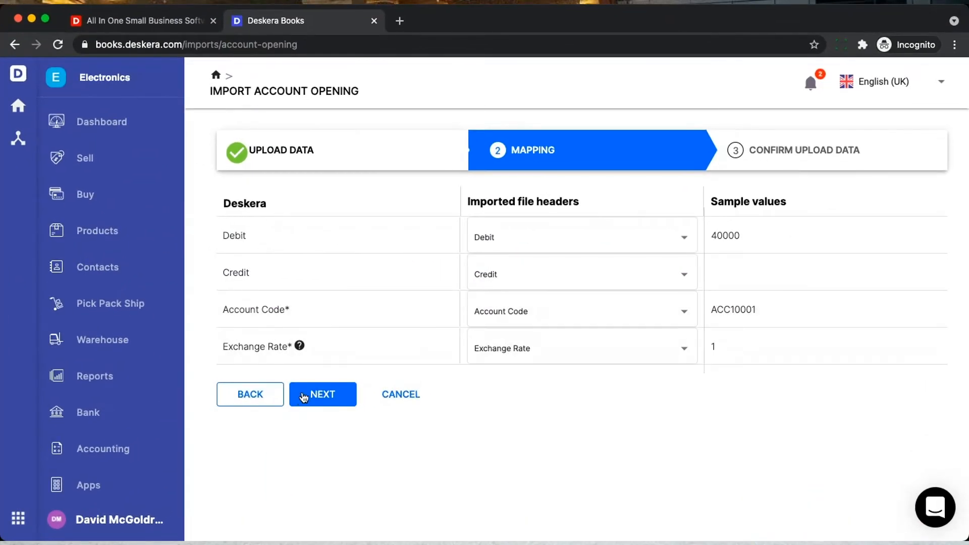
left_click(322, 394)
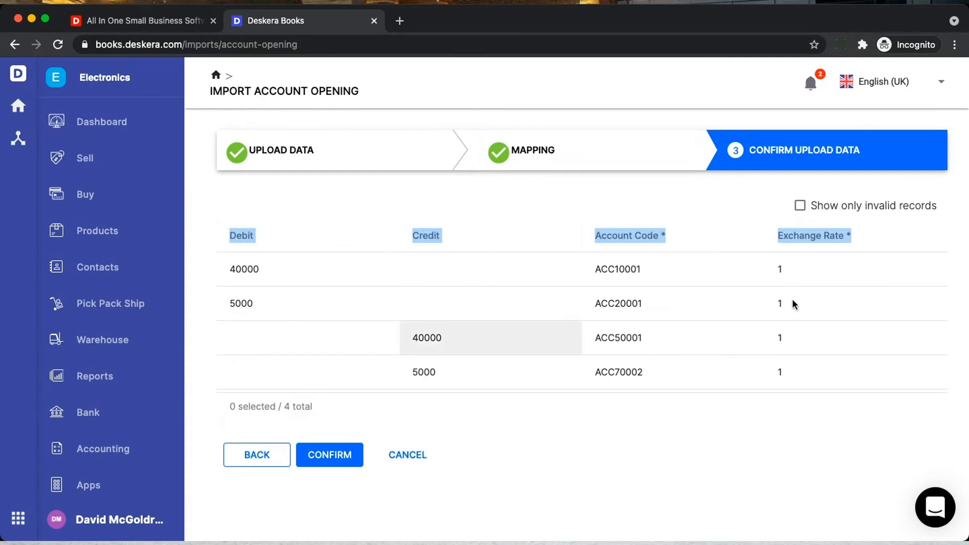
- Change ACC20001's debit and ACC70002's credit from 5000 to 500, then confirm the import
left_click(261, 304)
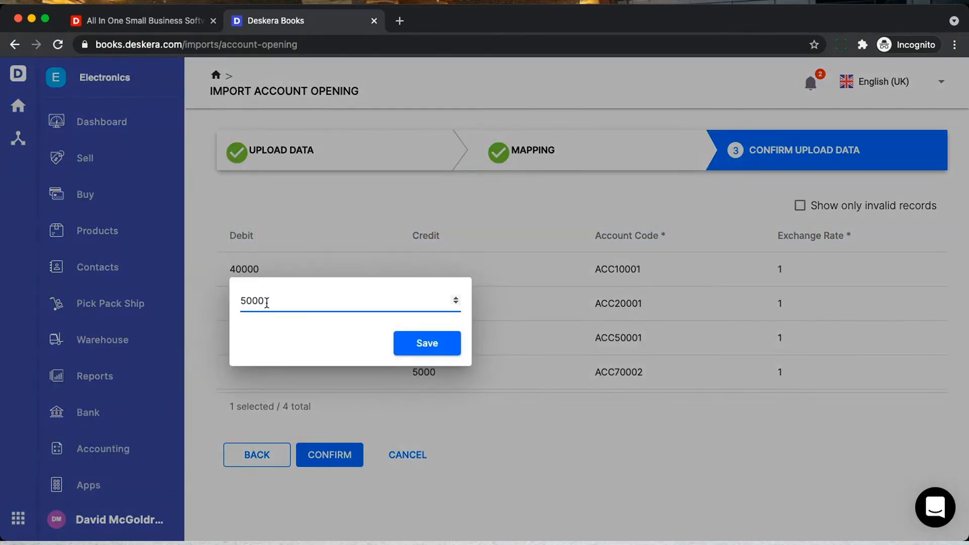
left_click(424, 341)
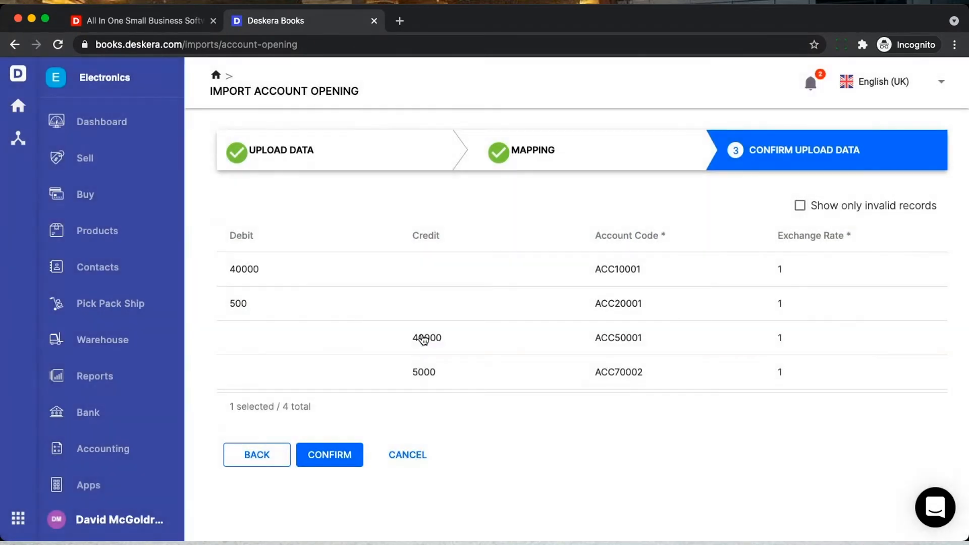
left_click(444, 372)
left_click(444, 372)
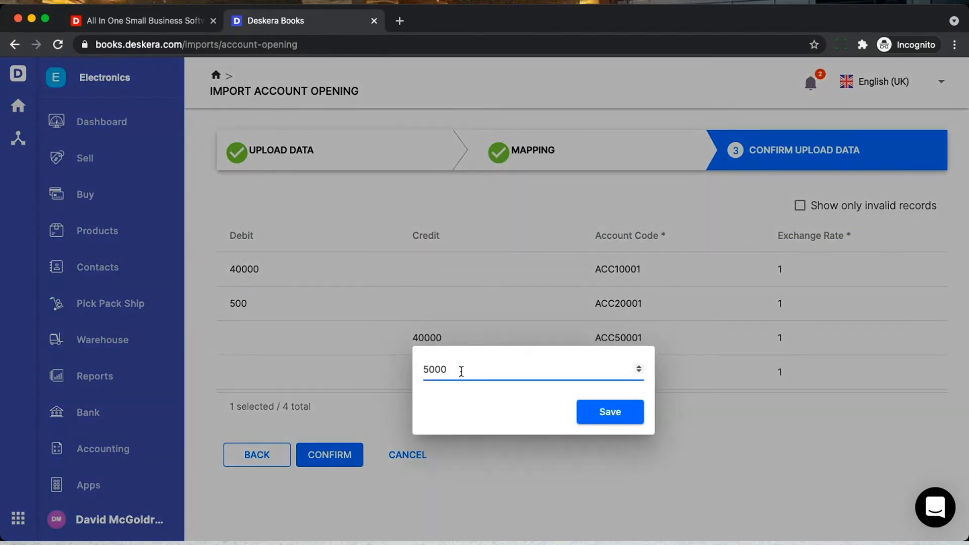
left_click(600, 415)
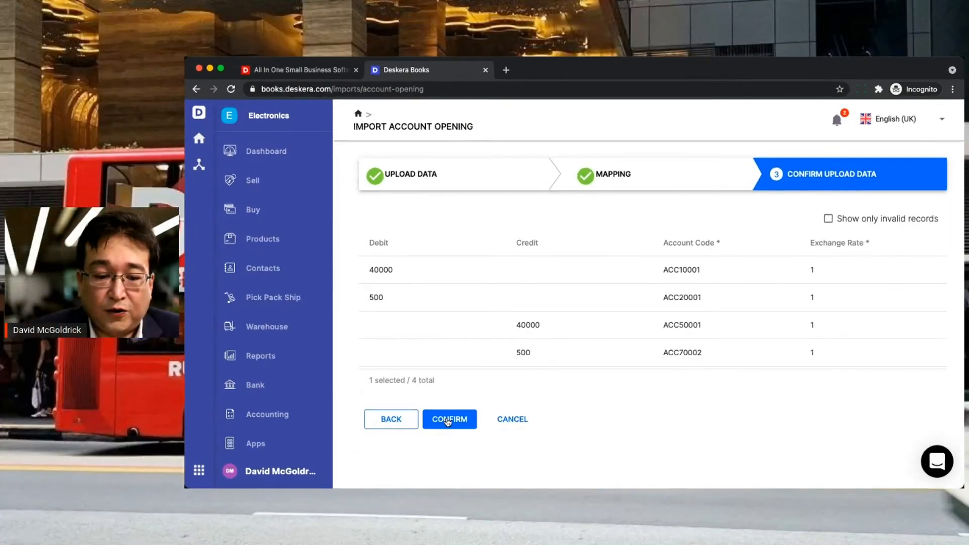
left_click(448, 420)
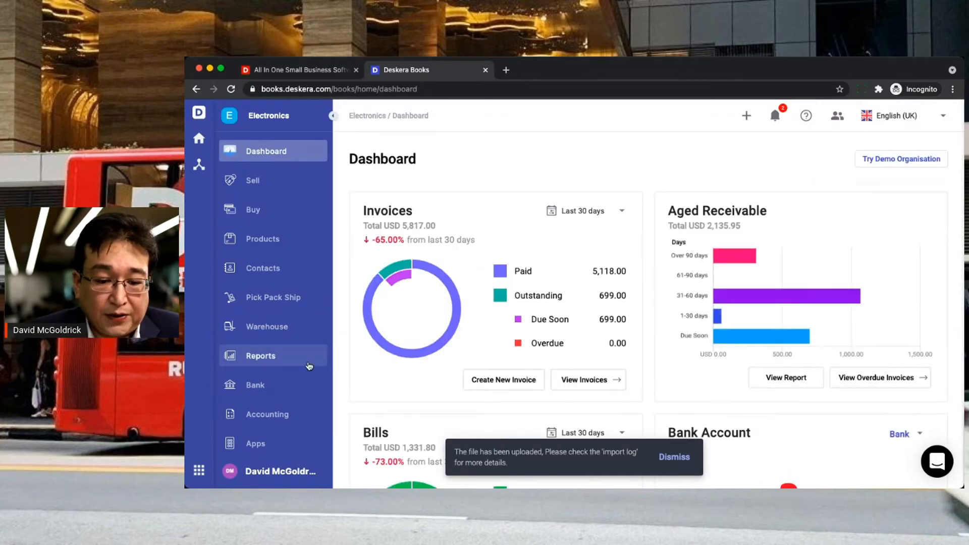
- Go through Accounting to Opening Balances and show the Inventory list with Mini Mouse and Nice Laptop
left_click(271, 416)
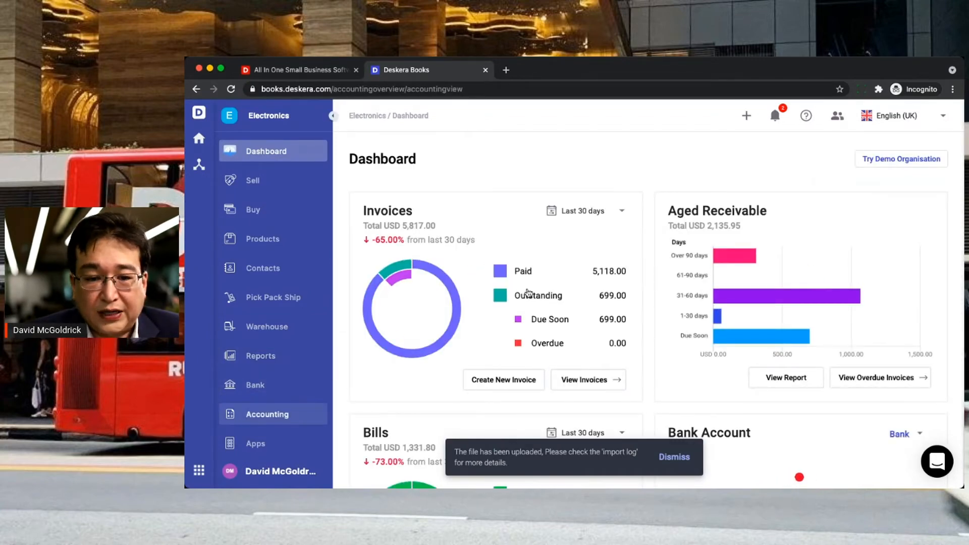
left_click(758, 236)
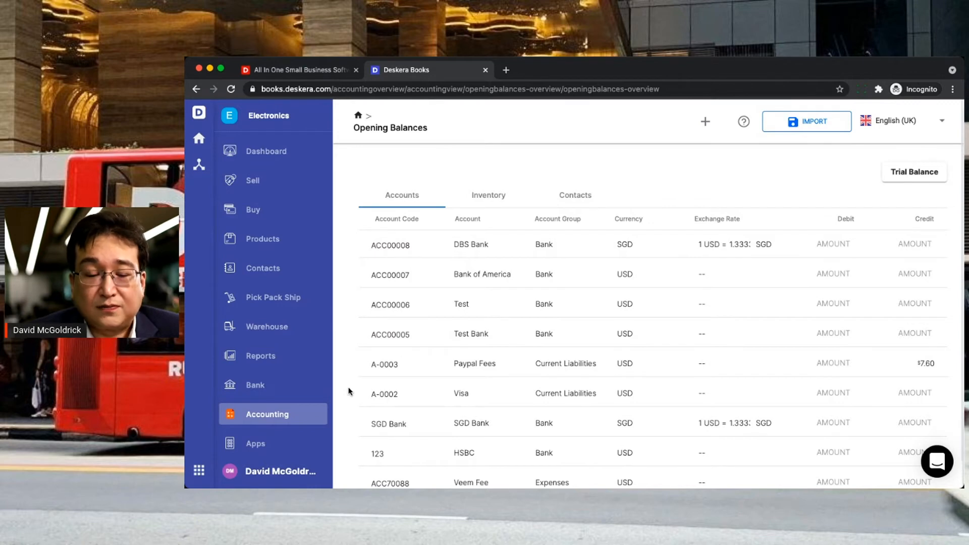
left_click(486, 197)
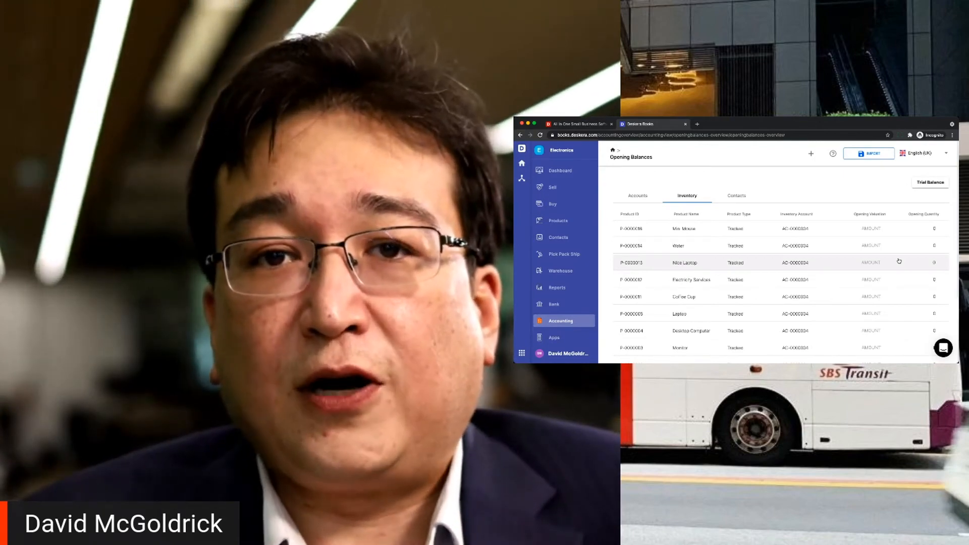
- Give Mini Mouse opening quantity 4 and valuation $200.00, then begin the inventory opening import
left_click(931, 226)
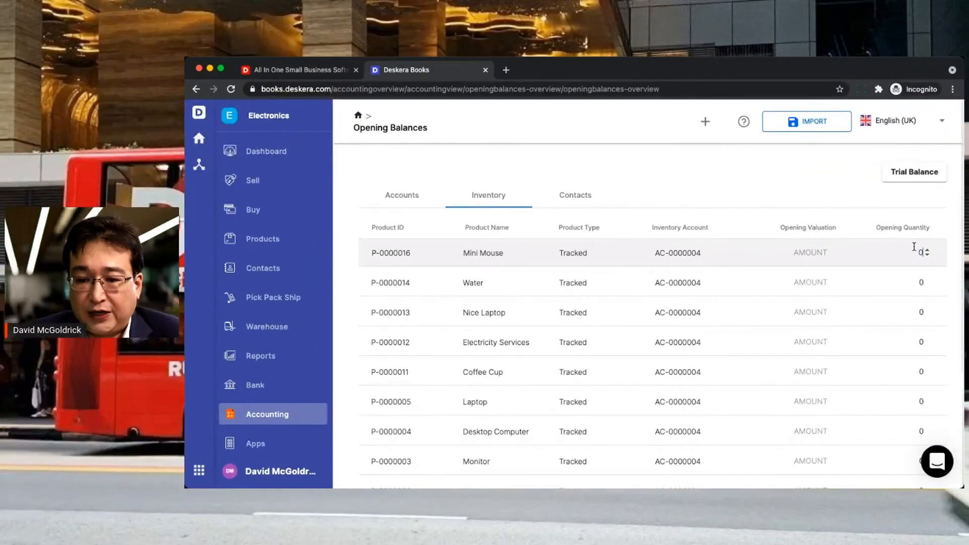
key("BackSpace")
type("4")
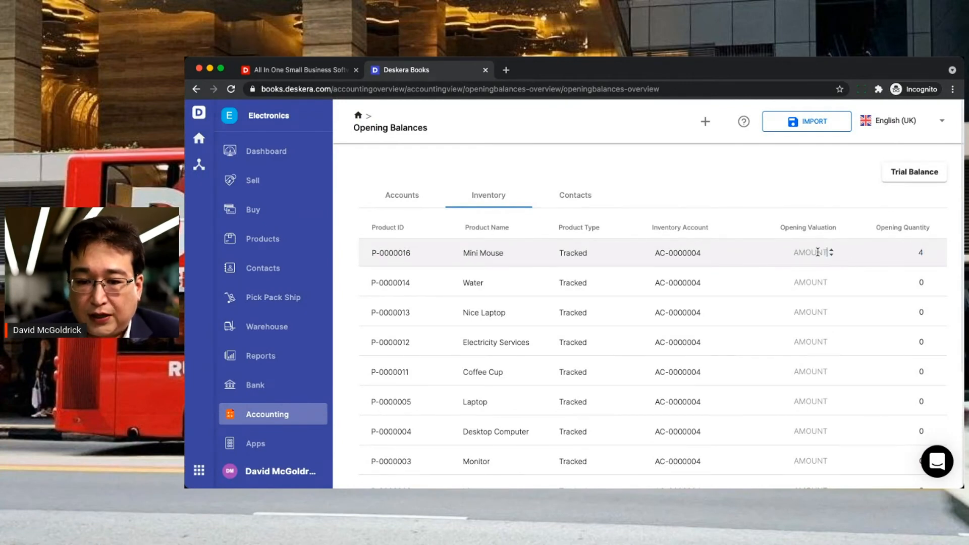
type("200")
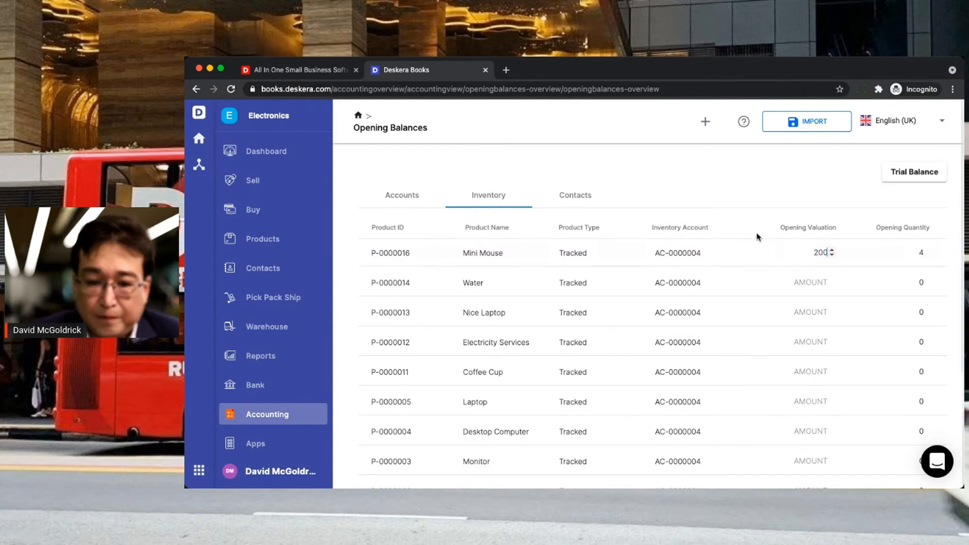
left_click(758, 235)
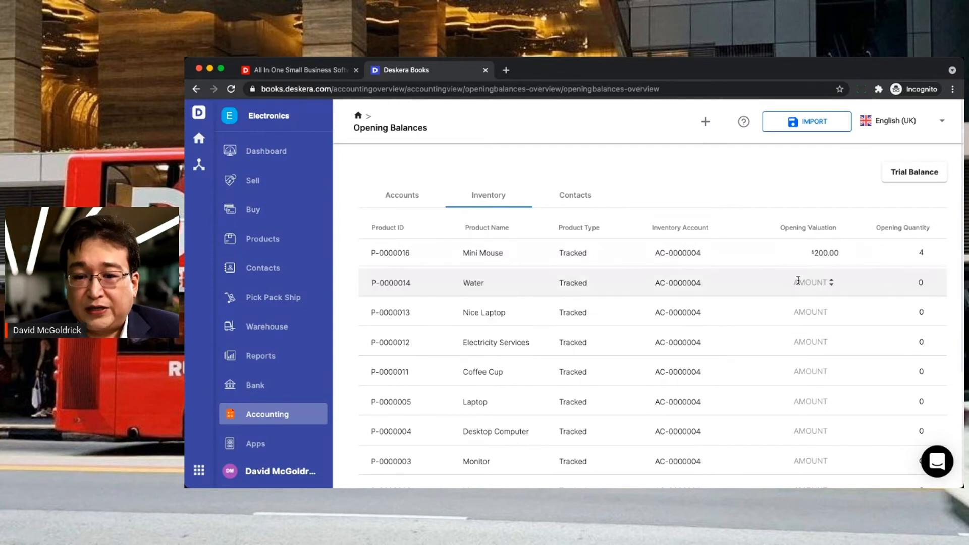
left_click(818, 124)
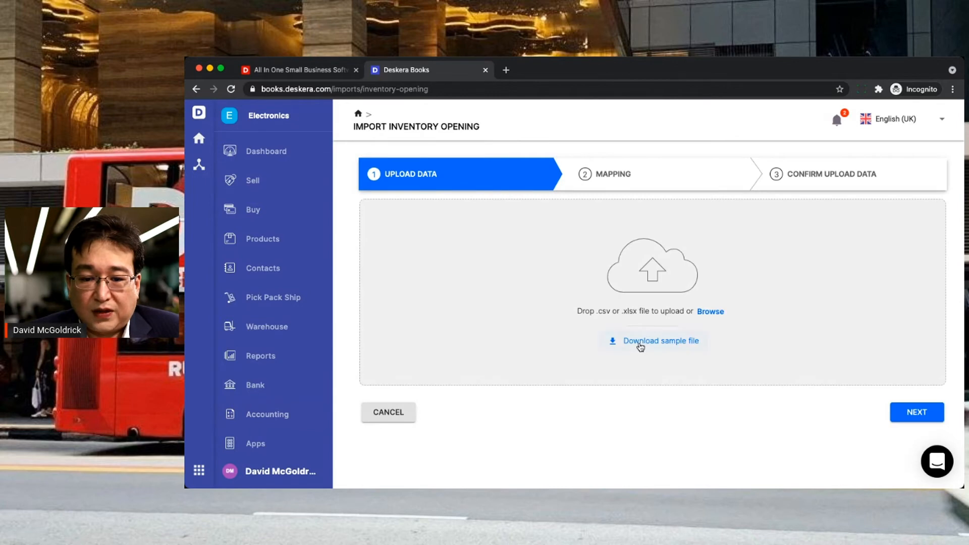
- Download the sample inventory opening template from the Import Inventory Opening page
left_click(640, 346)
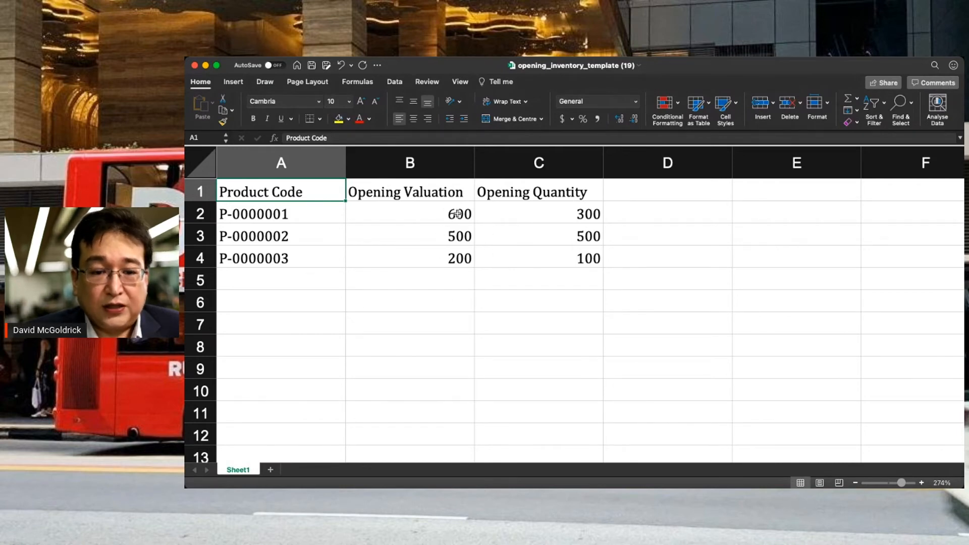
- Set P-0000001's opening valuation to 500 and P-0000003's to 100
left_click(437, 215)
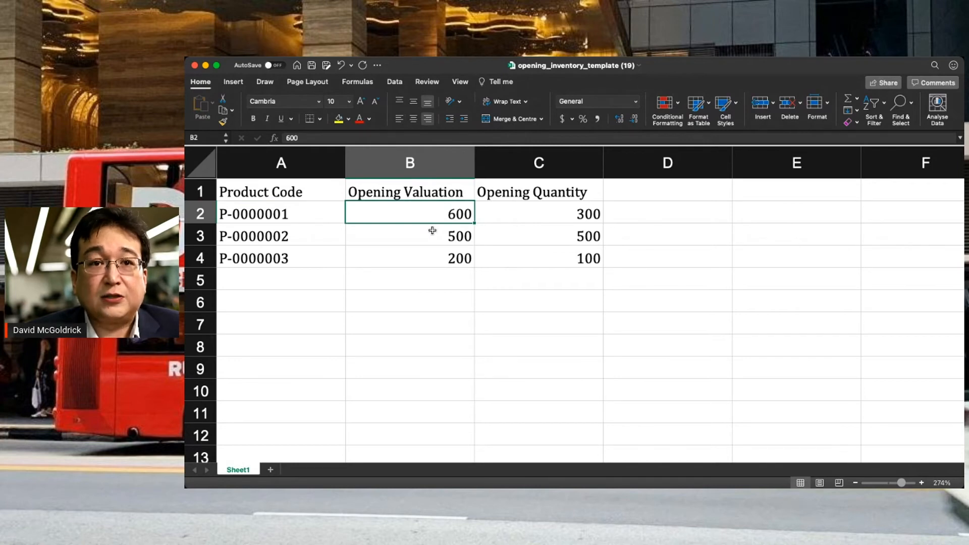
left_click(437, 237)
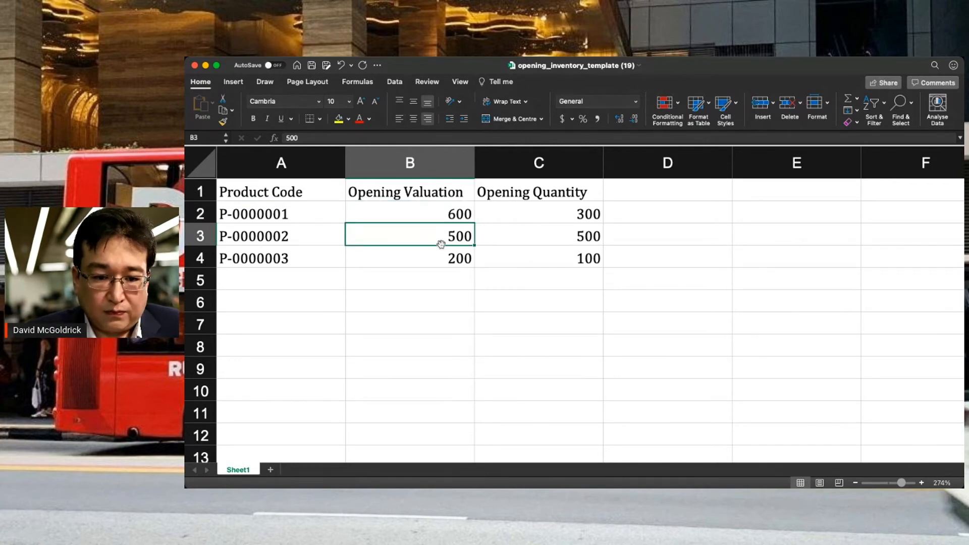
left_click(442, 215)
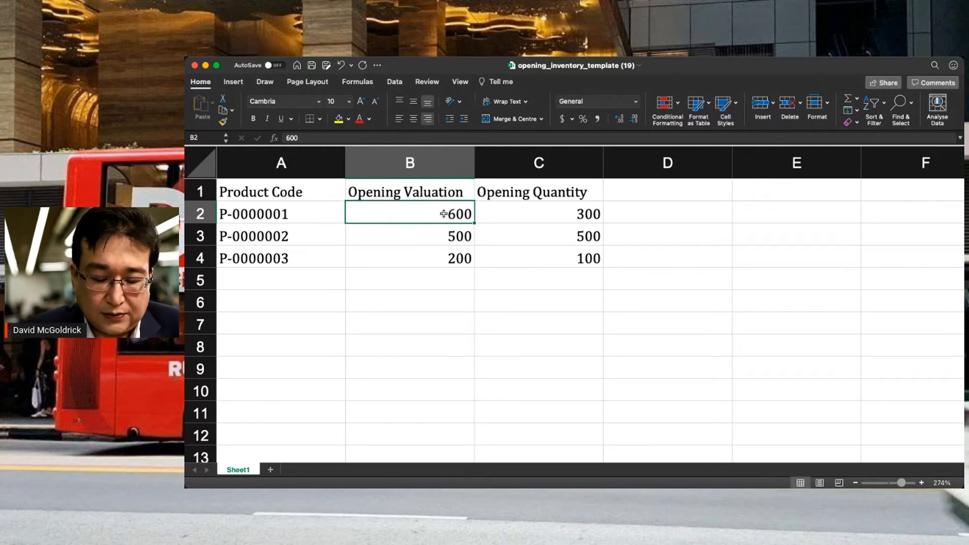
type("500")
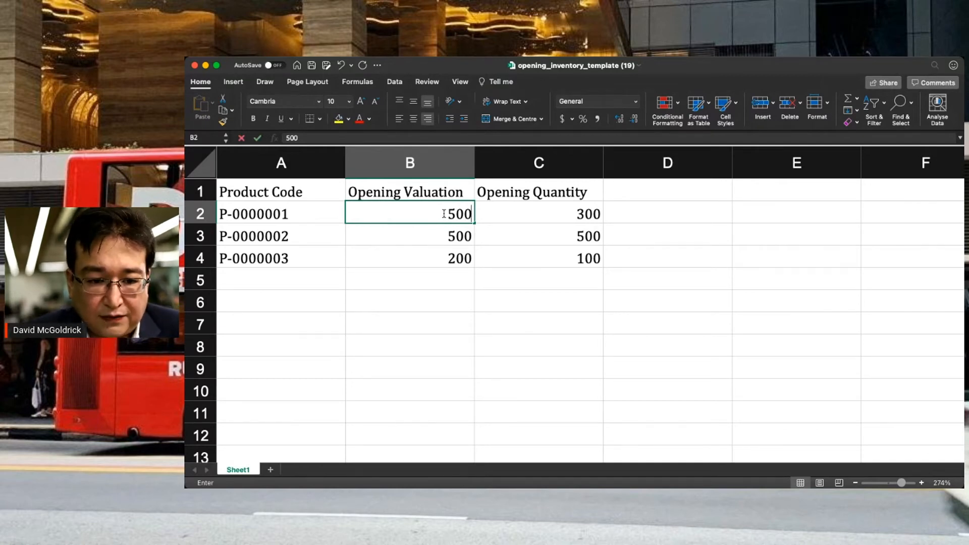
left_click(446, 263)
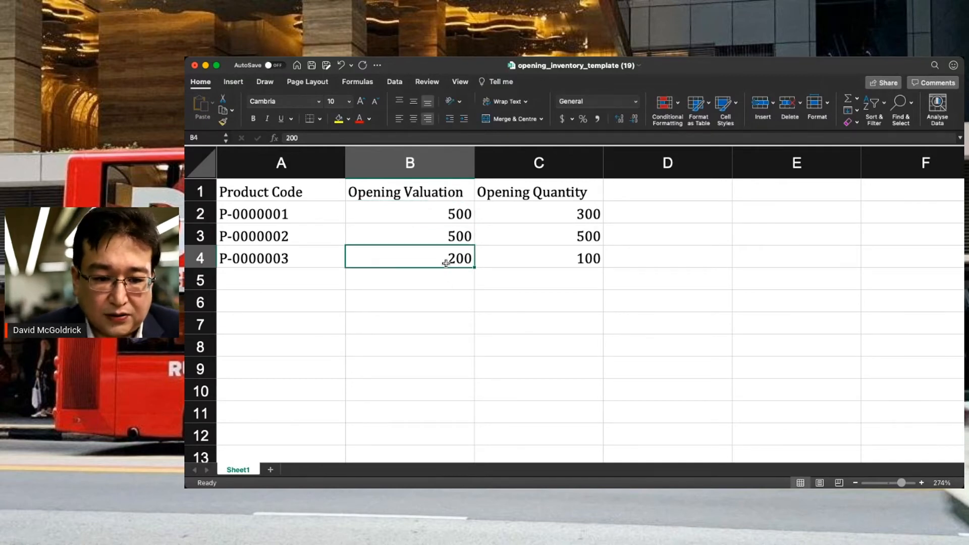
type("100")
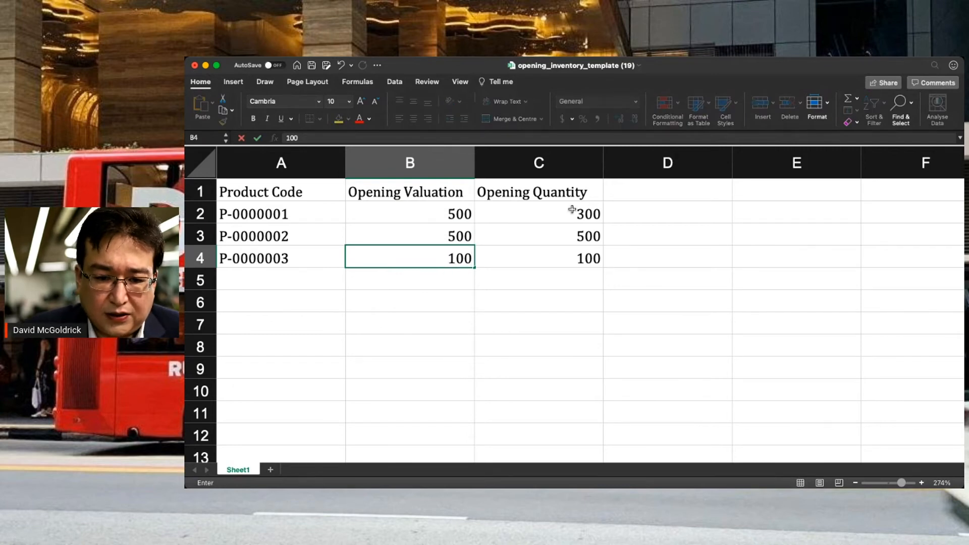
- Enter opening quantities 10, 5 and 2 for the three products, then save the template
left_click(572, 209)
type("10")
key("Return")
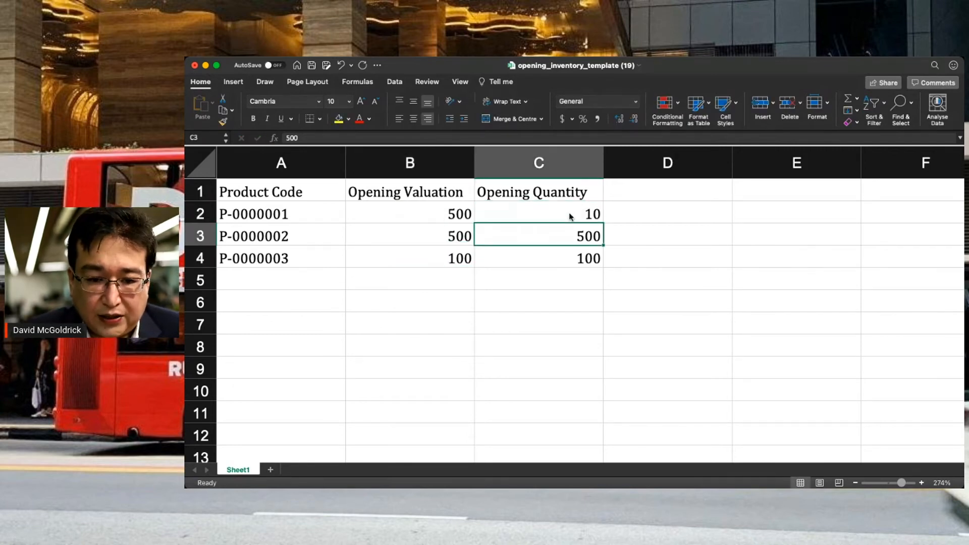
type("5")
key("Return")
type("2")
key("Return")
key("Return")
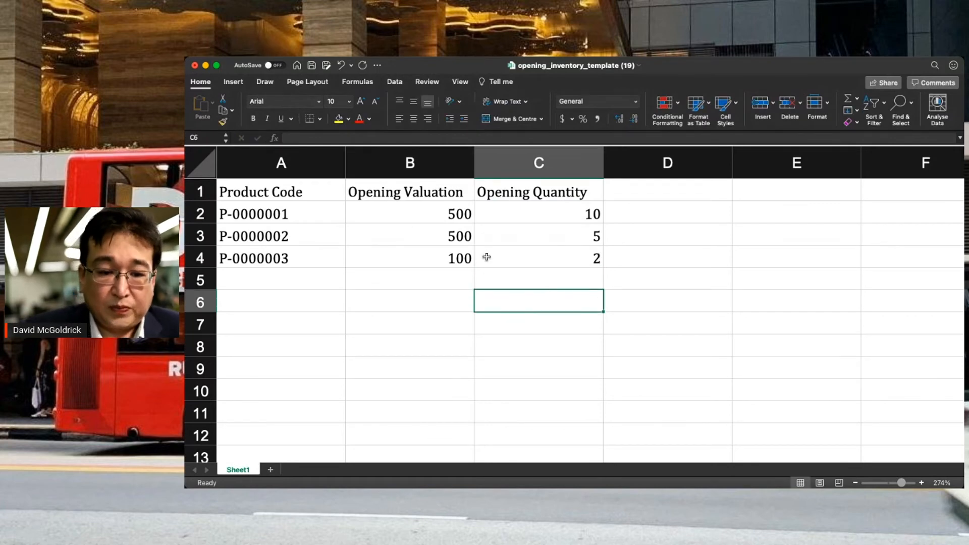
left_click(513, 258)
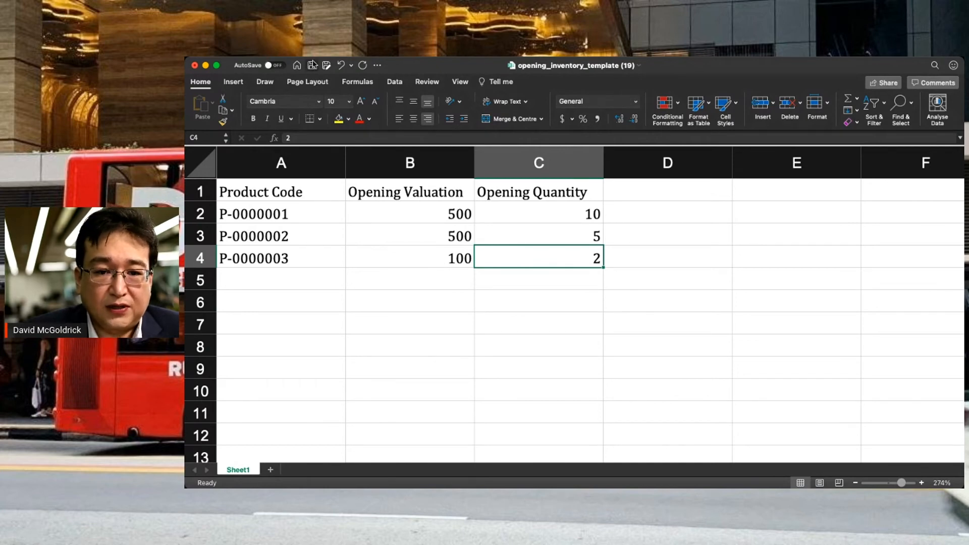
left_click(311, 66)
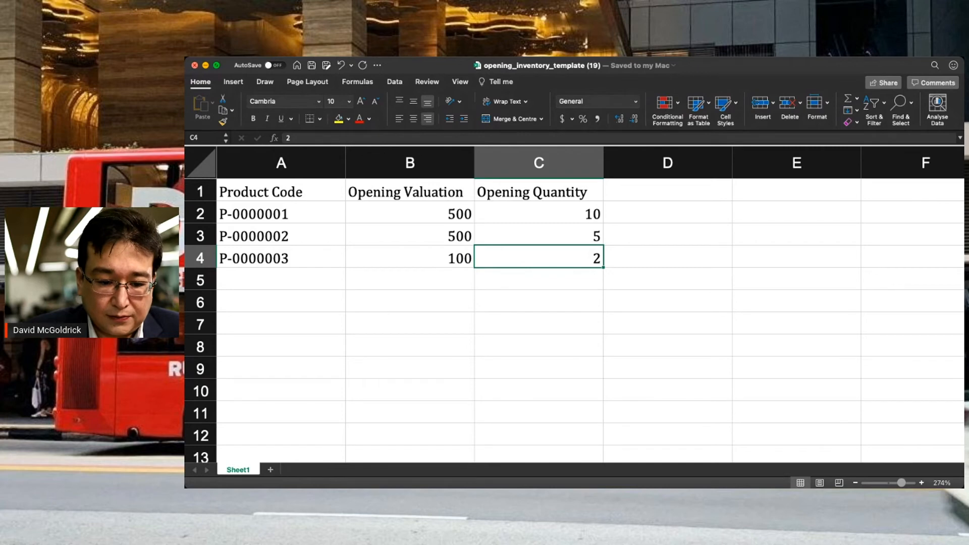
left_click(195, 66)
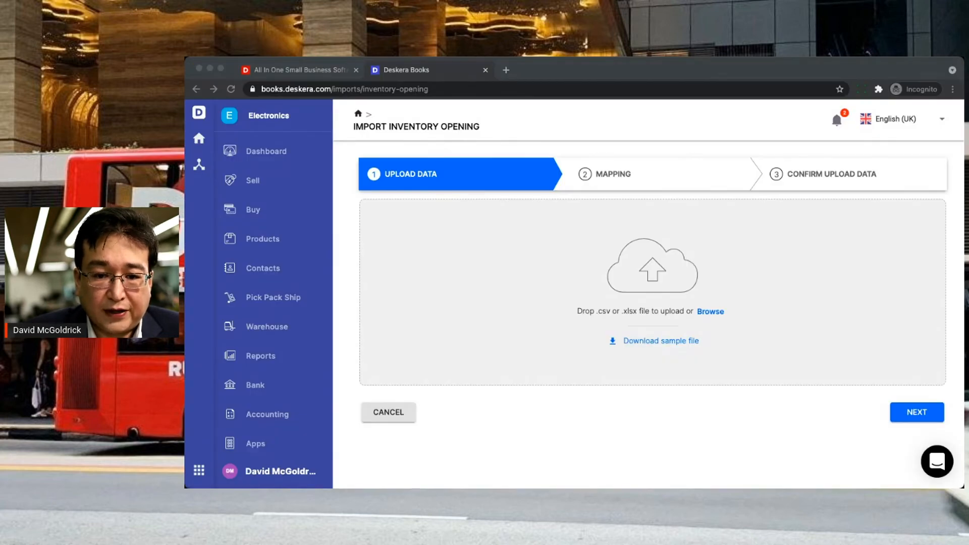
- Upload the edited inventory template and accept the column mapping to preview records
left_click_drag(545, 331, 853, 378)
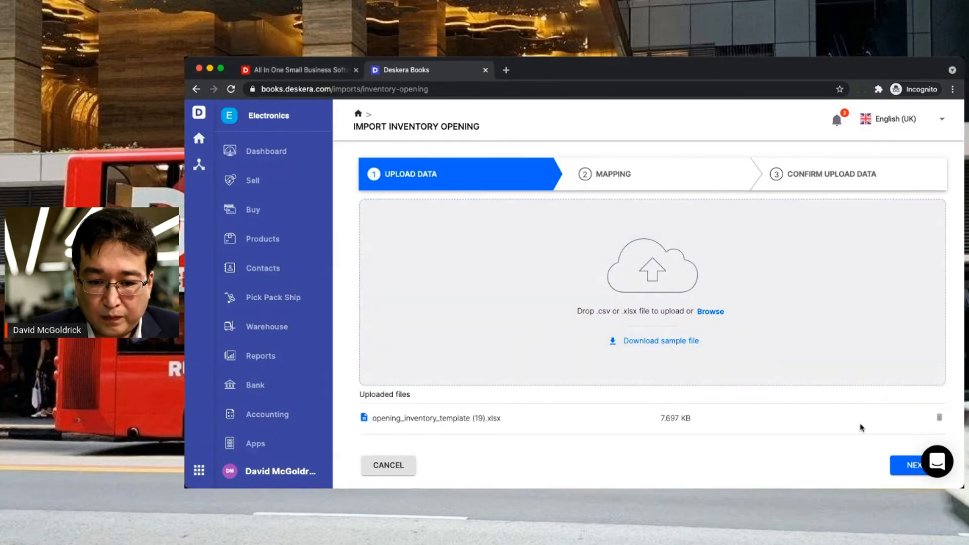
left_click(910, 466)
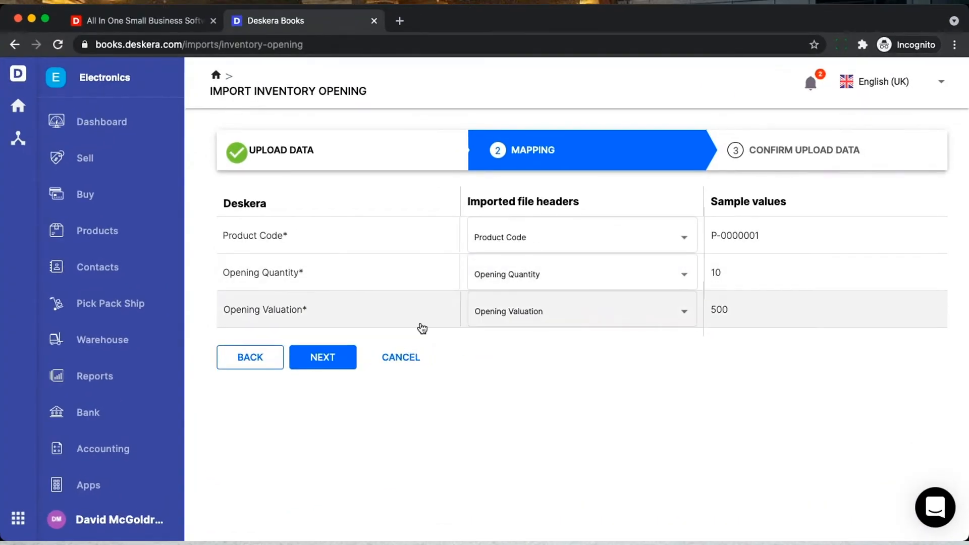
left_click(327, 355)
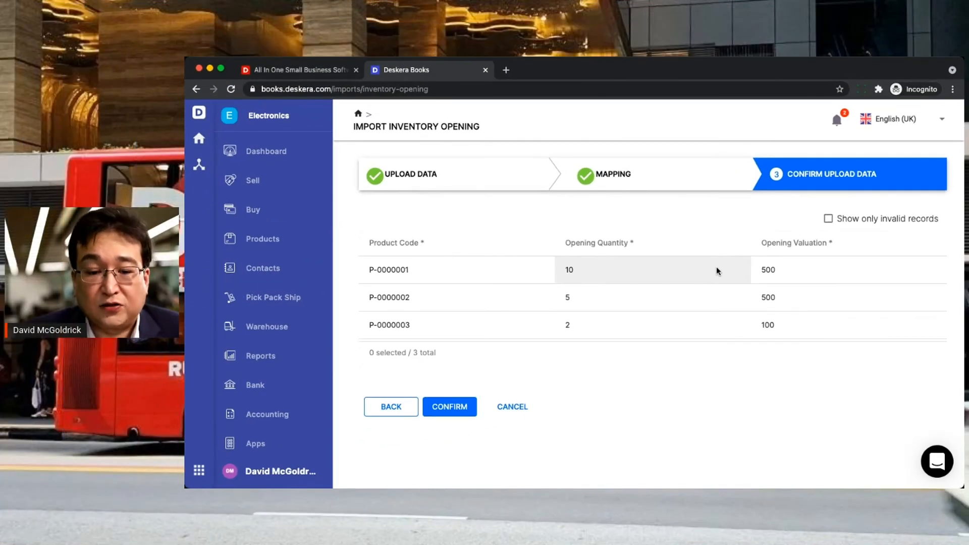
- Correct P-0000001's opening valuation to 50 and confirm the inventory import
left_click(818, 274)
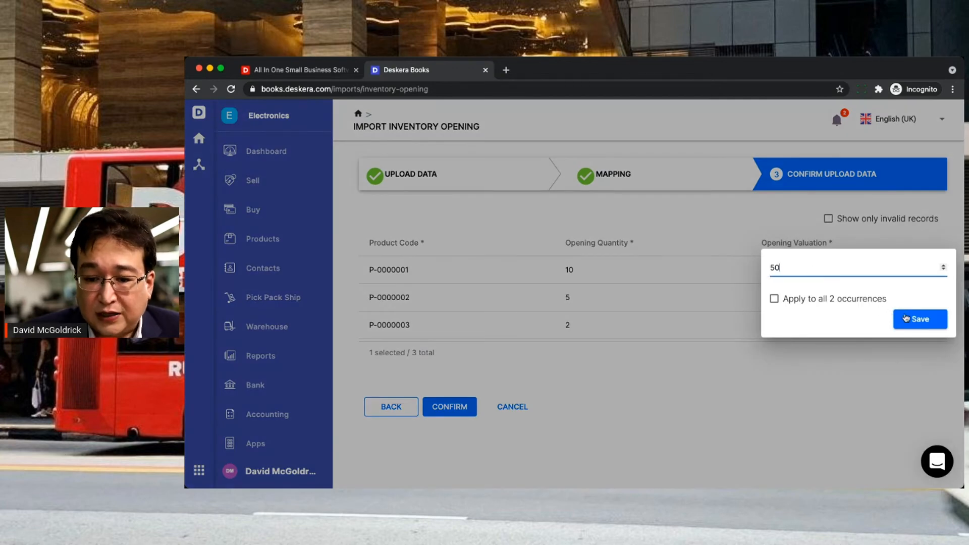
left_click(906, 318)
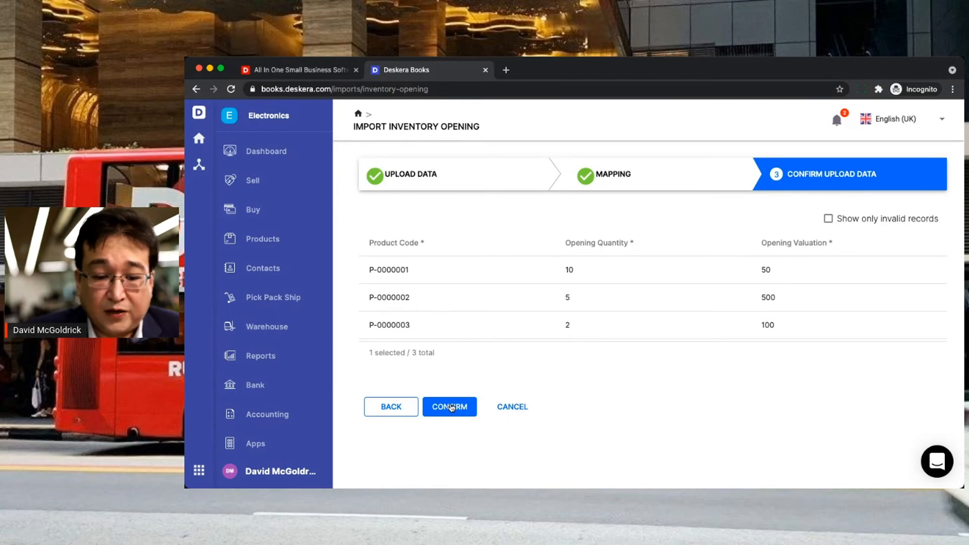
left_click(450, 407)
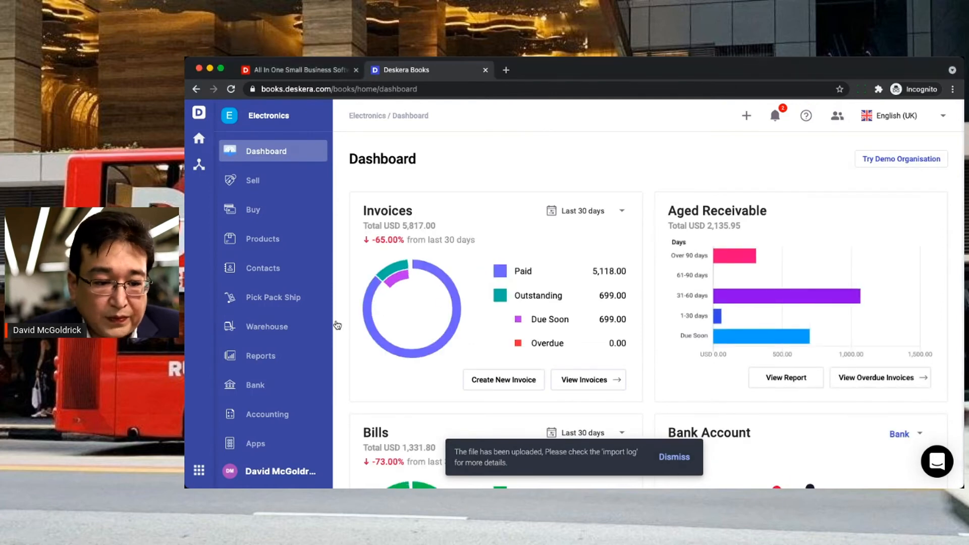
- Check the Inventory opening balances, then on the Contacts tab bring up the import options
left_click(270, 414)
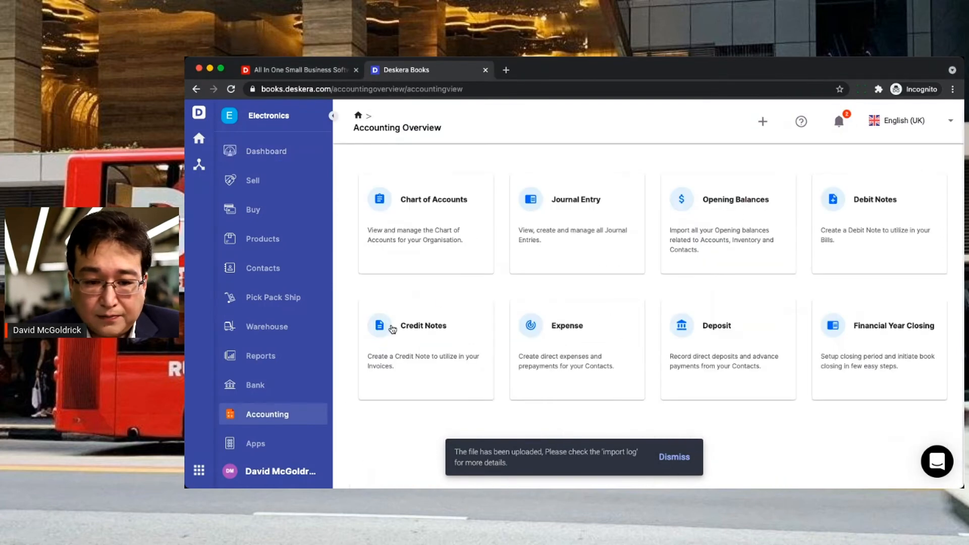
left_click(732, 217)
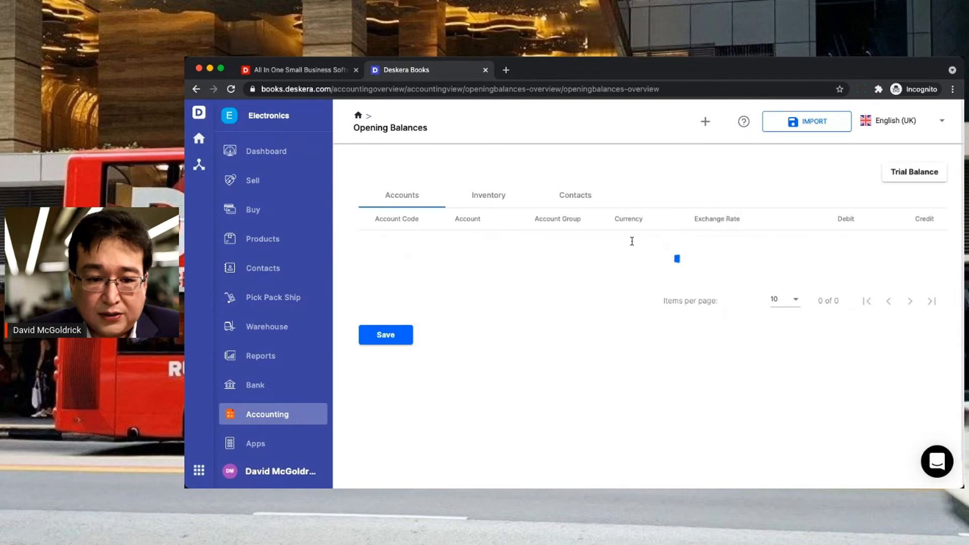
left_click(497, 205)
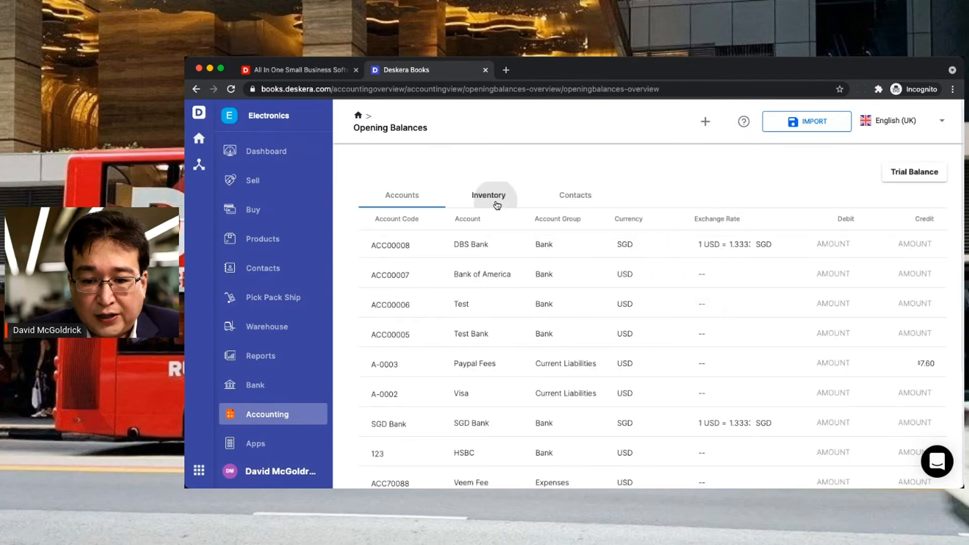
scroll(647, 339, "down", 3)
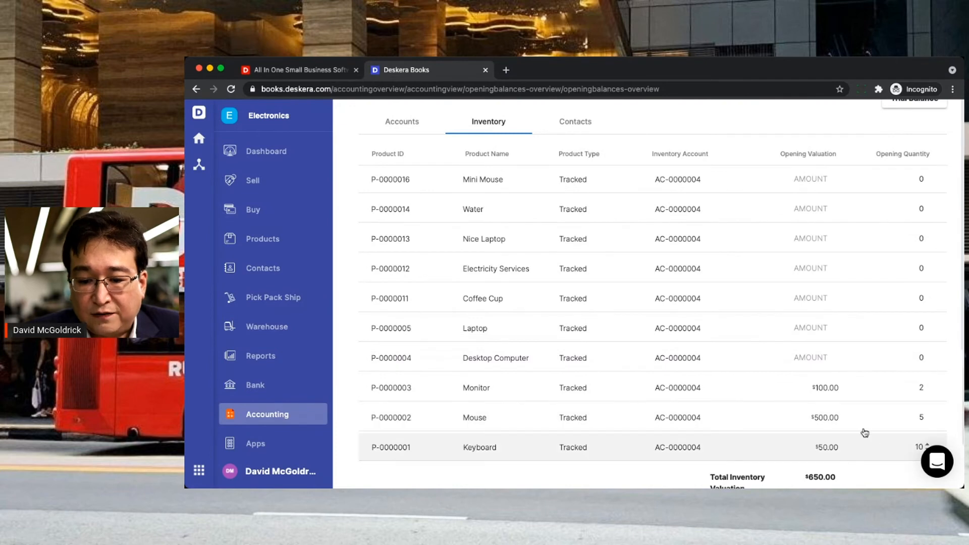
scroll(772, 294, "up", 3)
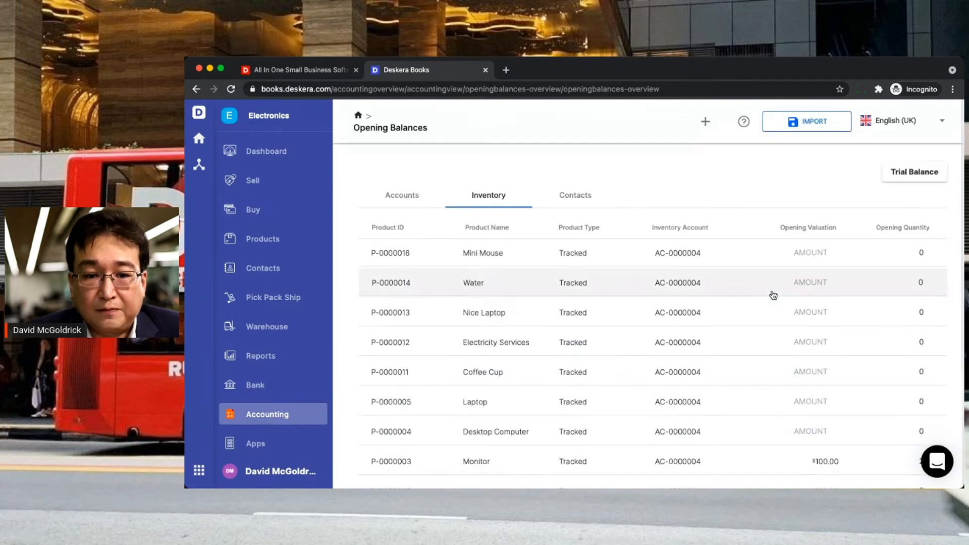
left_click(586, 197)
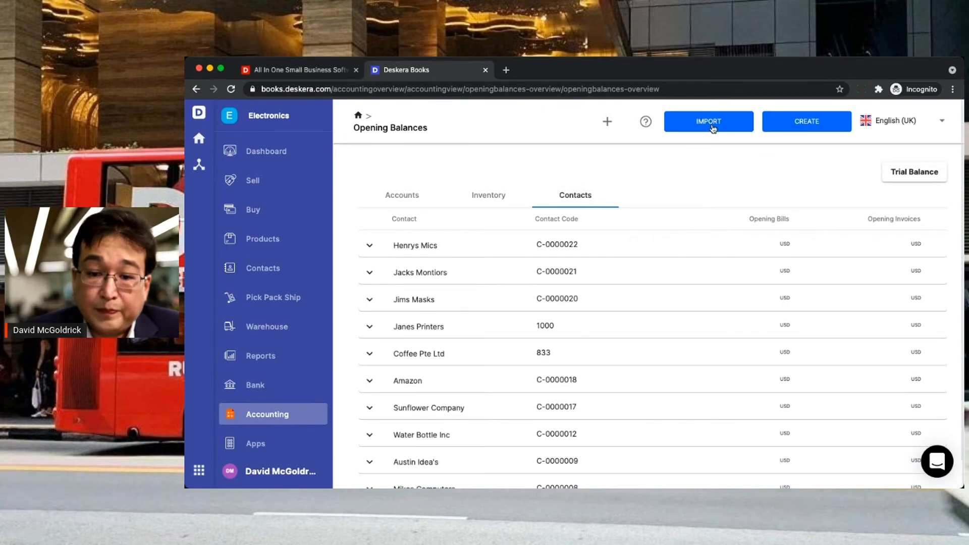
left_click(713, 127)
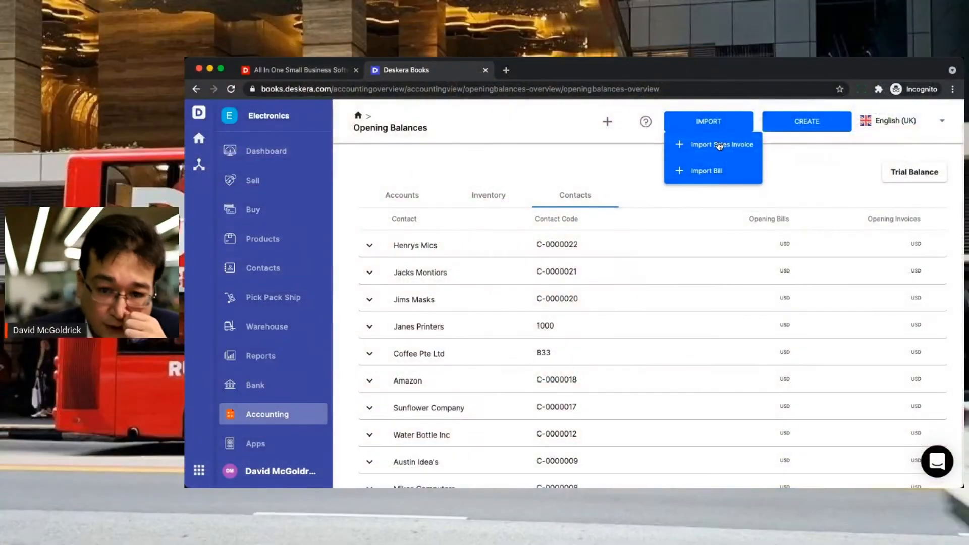
- Download the sales invoice opening sample file and select its first document number cell
left_click(719, 145)
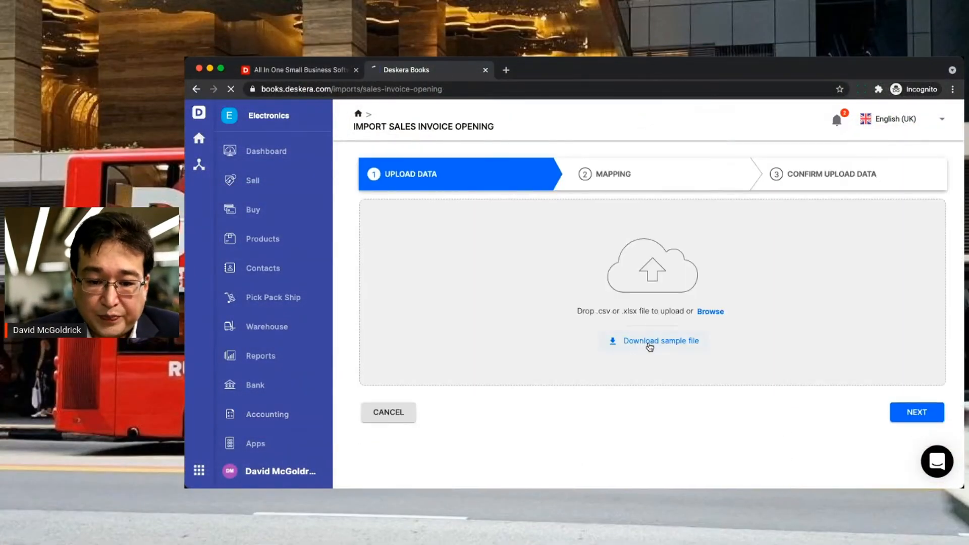
left_click(650, 347)
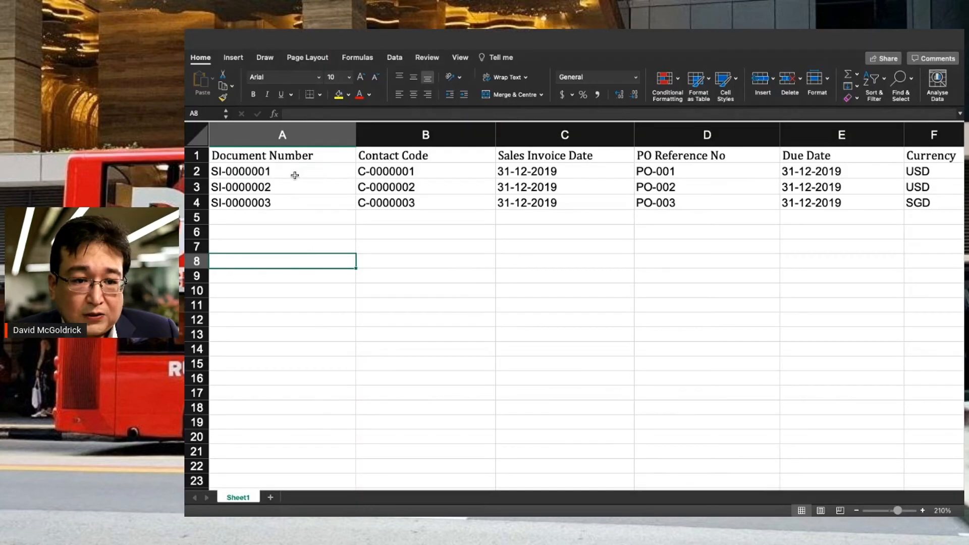
left_click(295, 174)
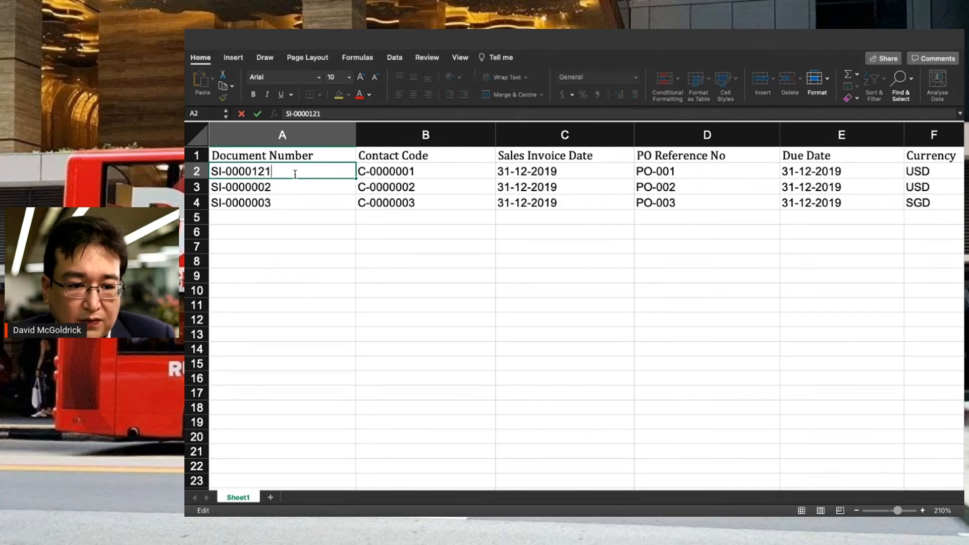
- Change the second and third document numbers to SI-0000132 and SI-0000142
left_click(294, 186)
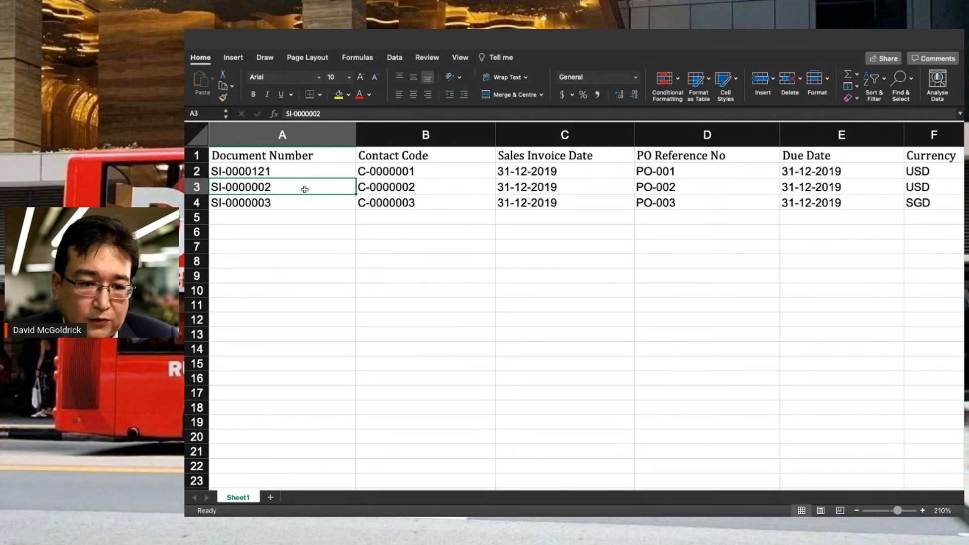
key("BackSpace")
key("BackSpace")
type("13")
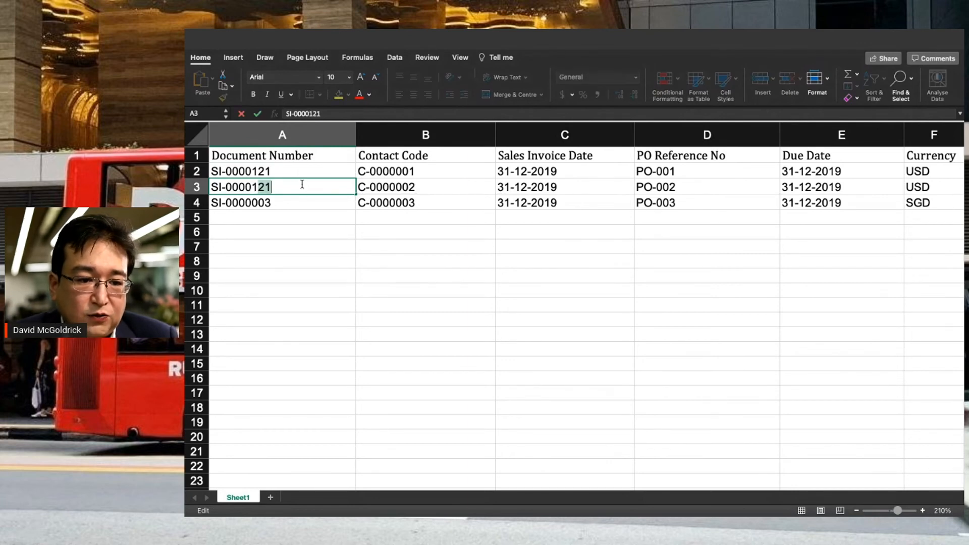
key("Return")
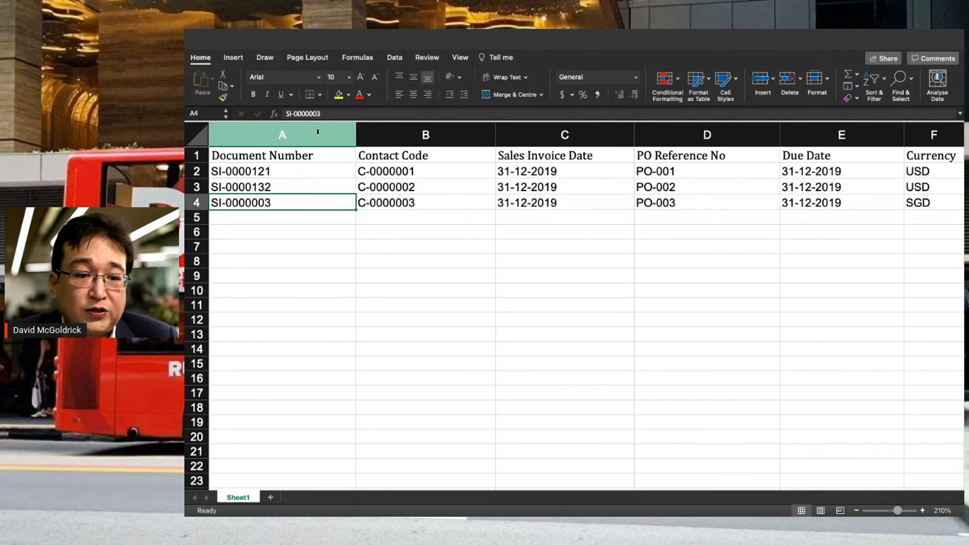
key("BackSpace")
key("BackSpace")
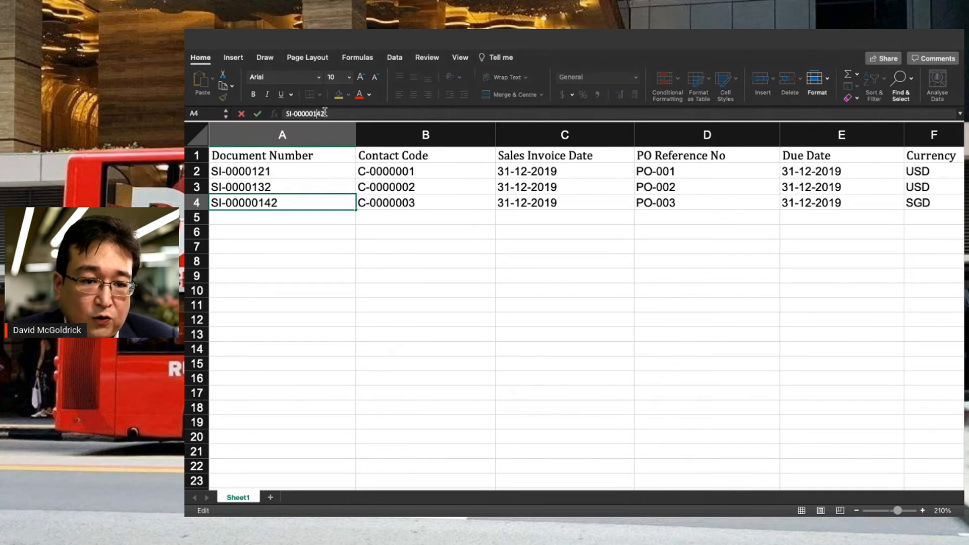
key("BackSpace")
key("Return")
- Review the invoice dates, currencies (USD, SGD) and the 1.41 exchange rate
key("Right")
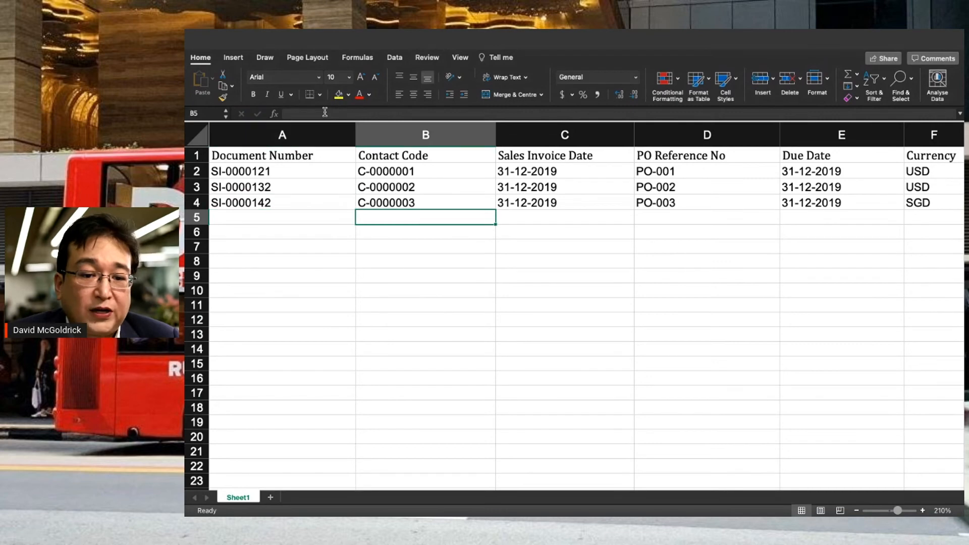
key("Up")
key("Up")
key("Up")
key("Right")
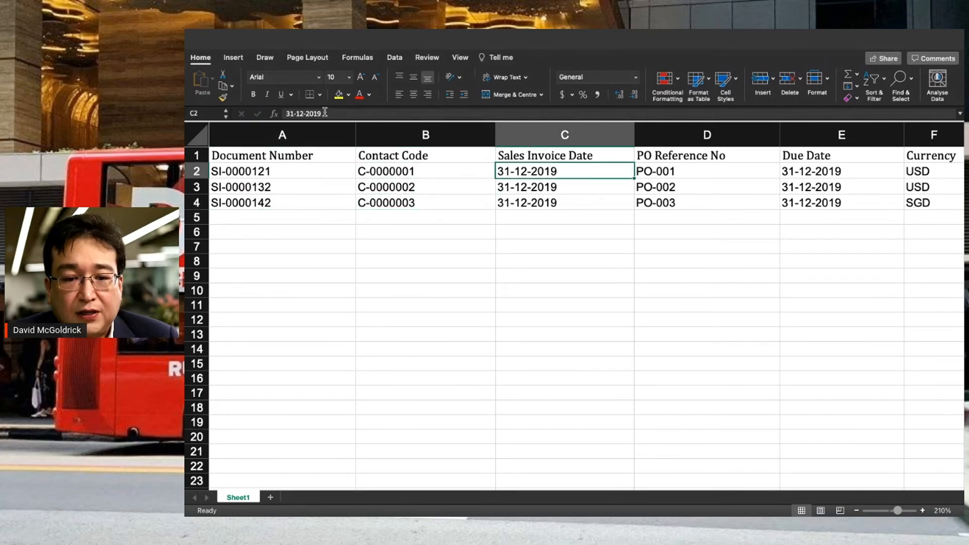
key("Right")
key("Right")
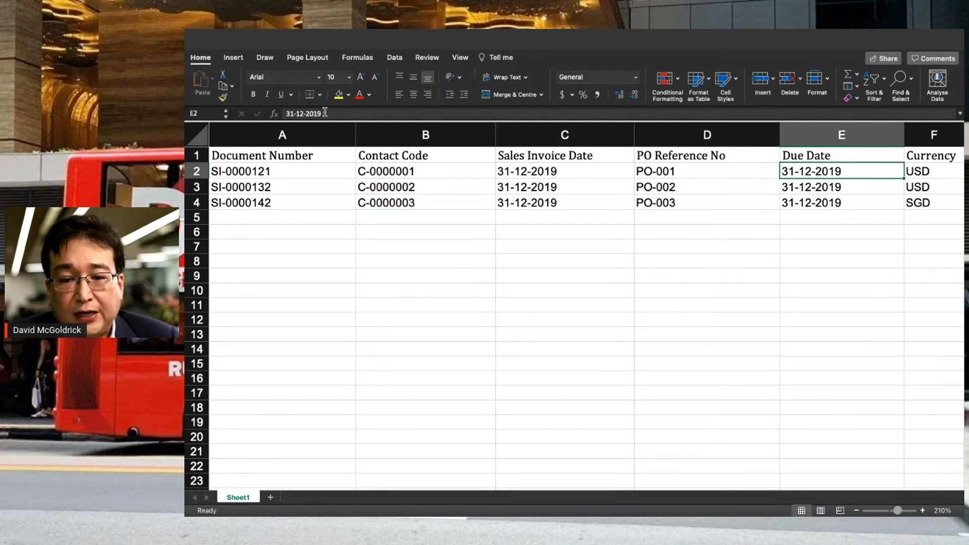
key("Right")
key("Right")
key("Left")
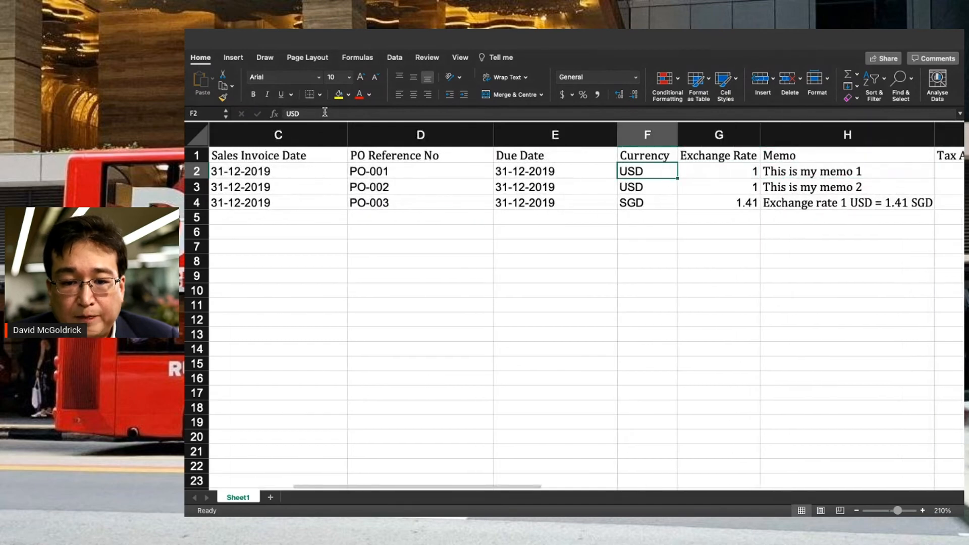
key("Down")
key("Down")
key("Up")
key("Down")
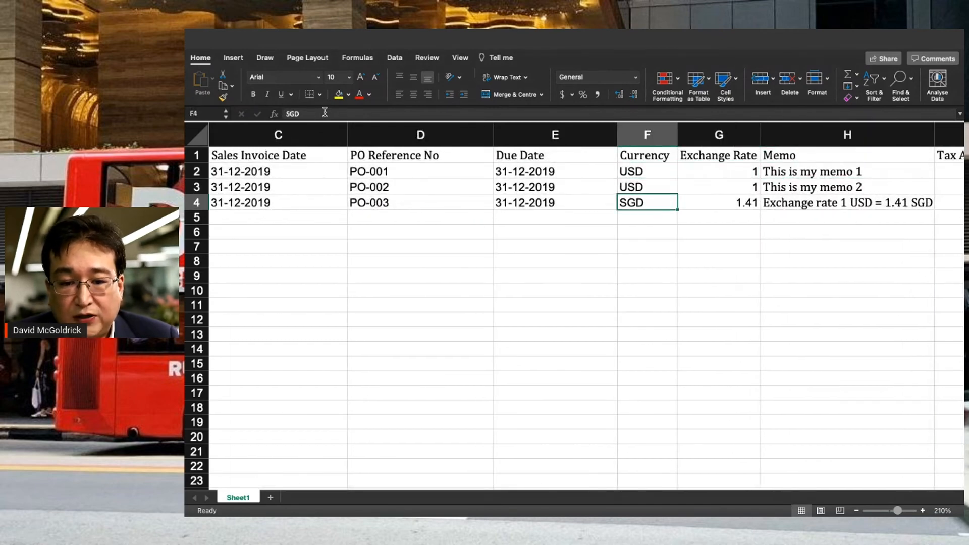
key("Right")
key("Right")
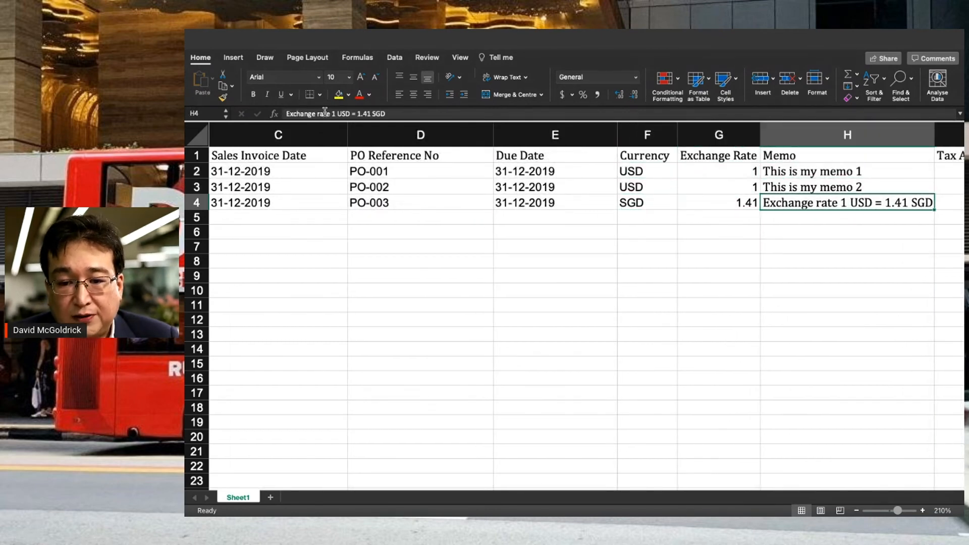
key("Right")
key("Right")
- Review the tax amount and Amount columns for all three invoices
key("Left")
key("Up")
key("Up")
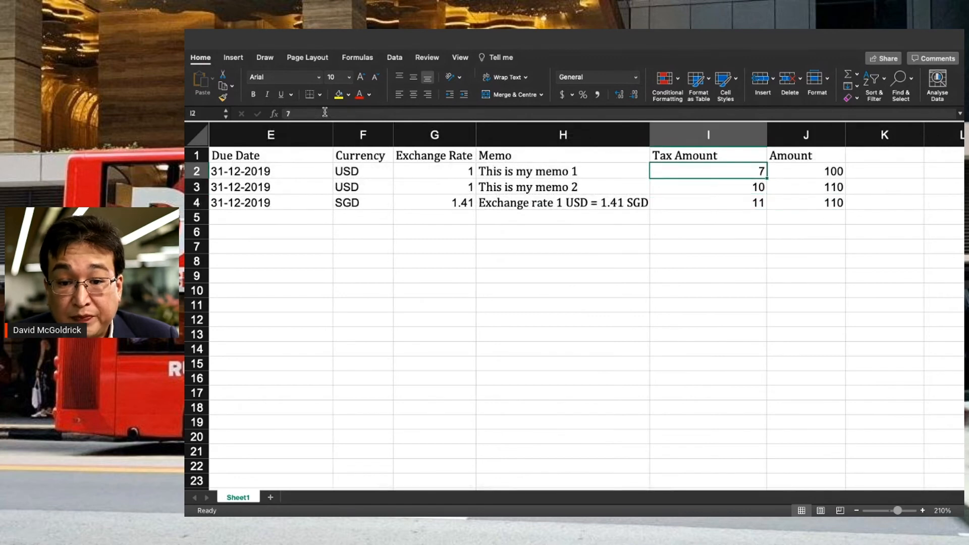
key("Down")
key("Down")
key("Right")
key("Right")
key("Up")
key("Up")
key("Up")
key("Left")
key("Down")
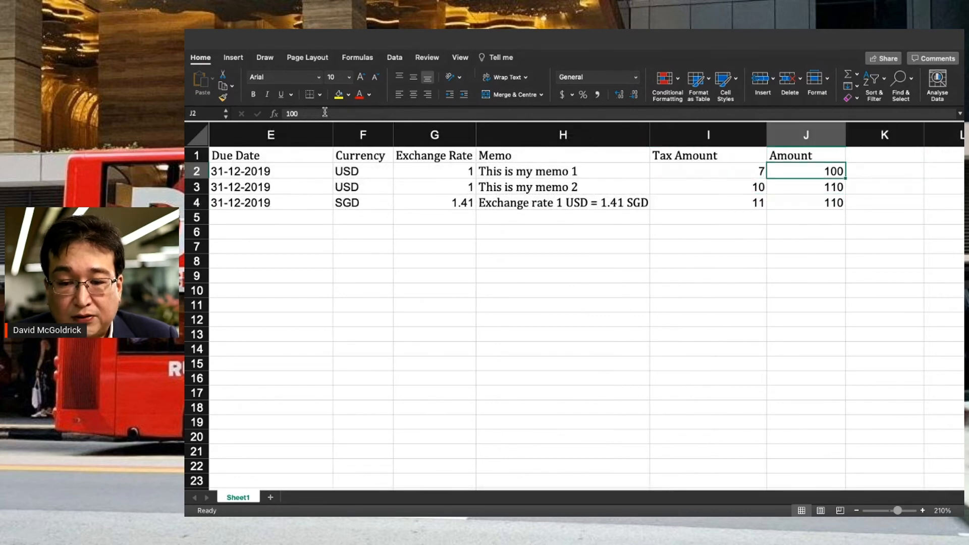
key("Down")
key("Down")
key("Left")
key("Up")
key("Up")
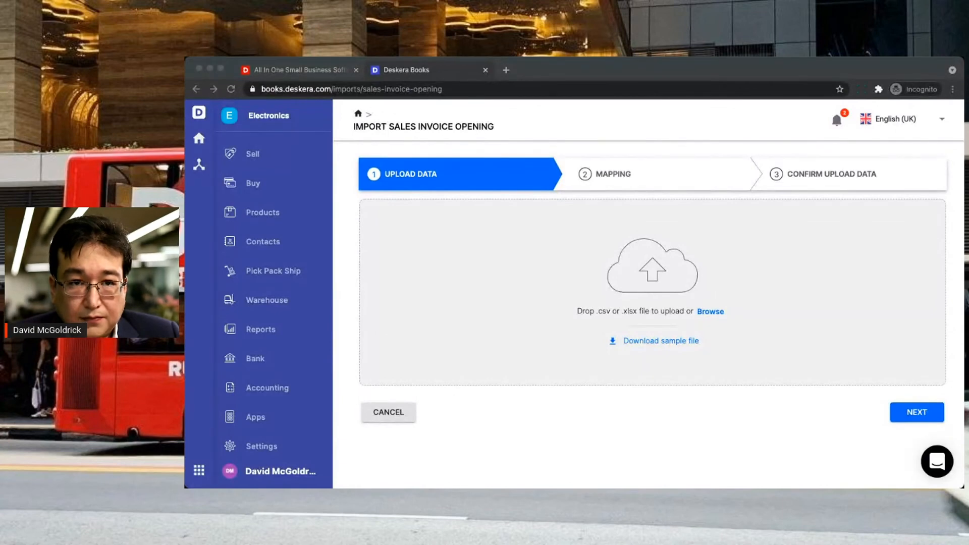
- Upload sales_invoice_opening_us_template (2).xlsx to the Import Sales Invoice Opening page
left_click(390, 456)
key("super+Tab")
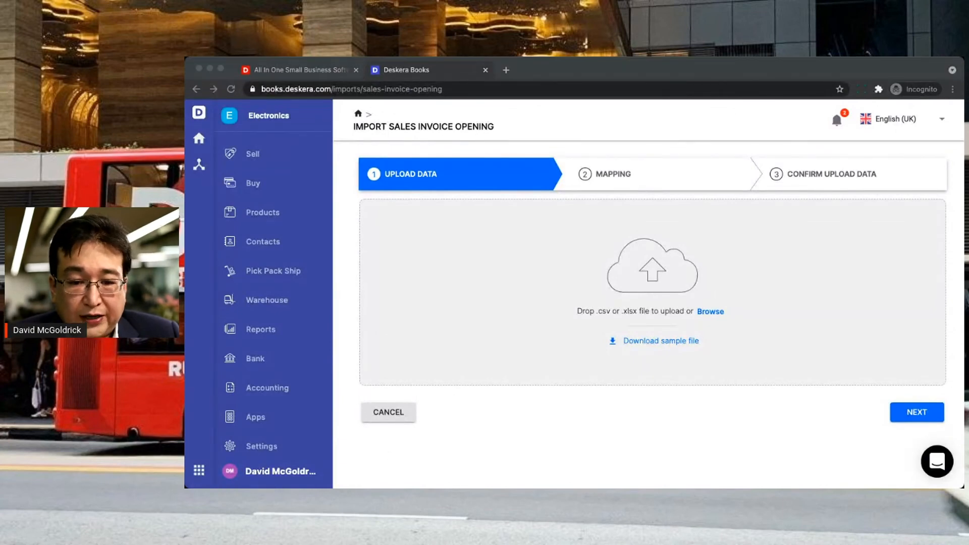
double_click(625, 335)
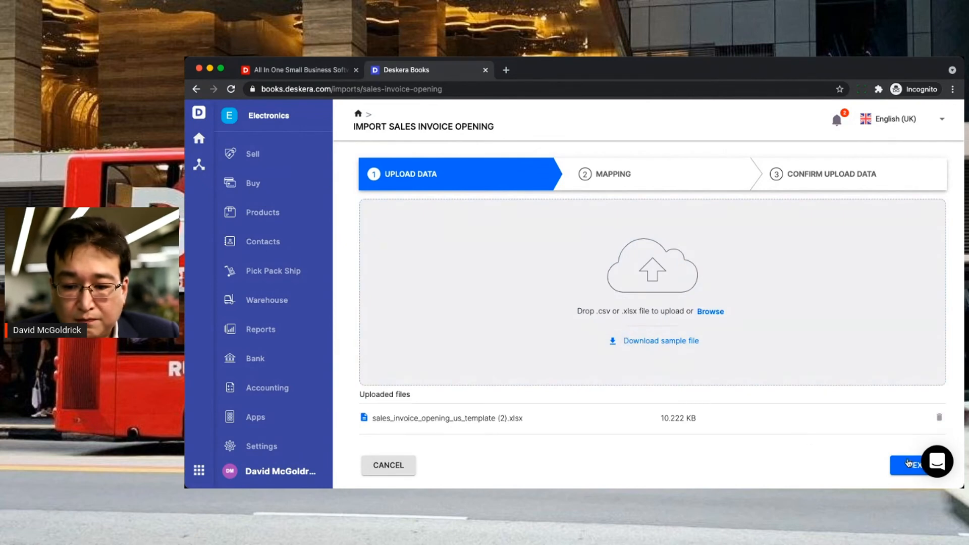
- Proceed to Mapping and look over the Deskera fields matched to spreadsheet columns
left_click(910, 463)
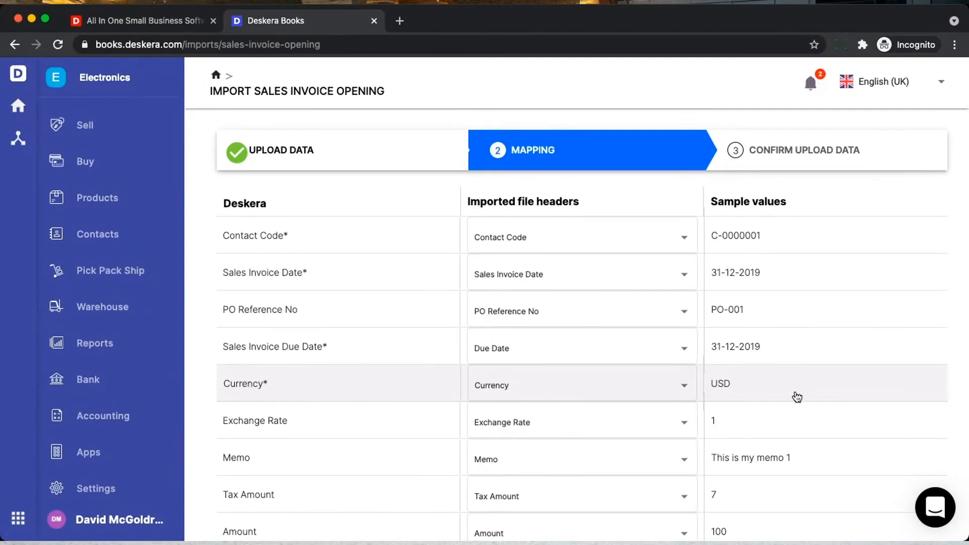
scroll(825, 373, "down", 3)
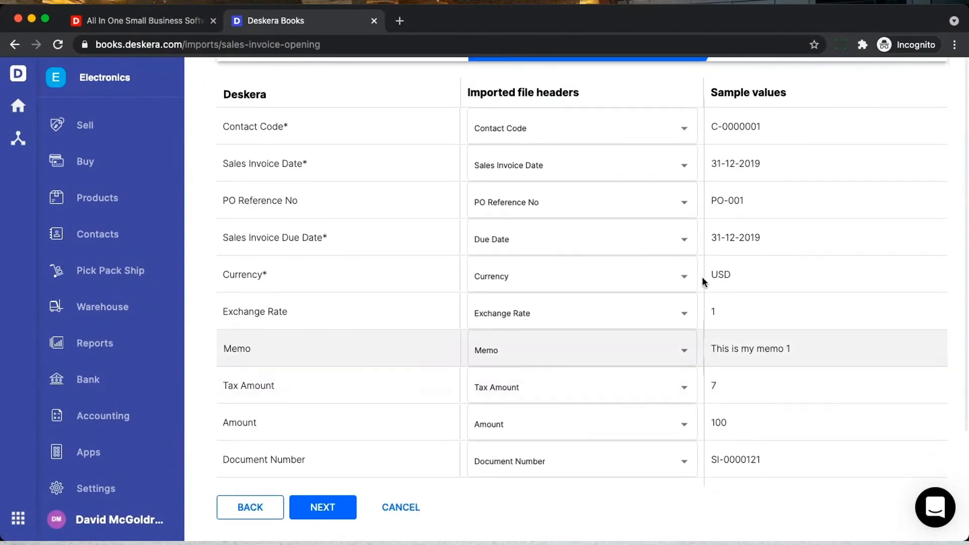
scroll(706, 252, "up", 2)
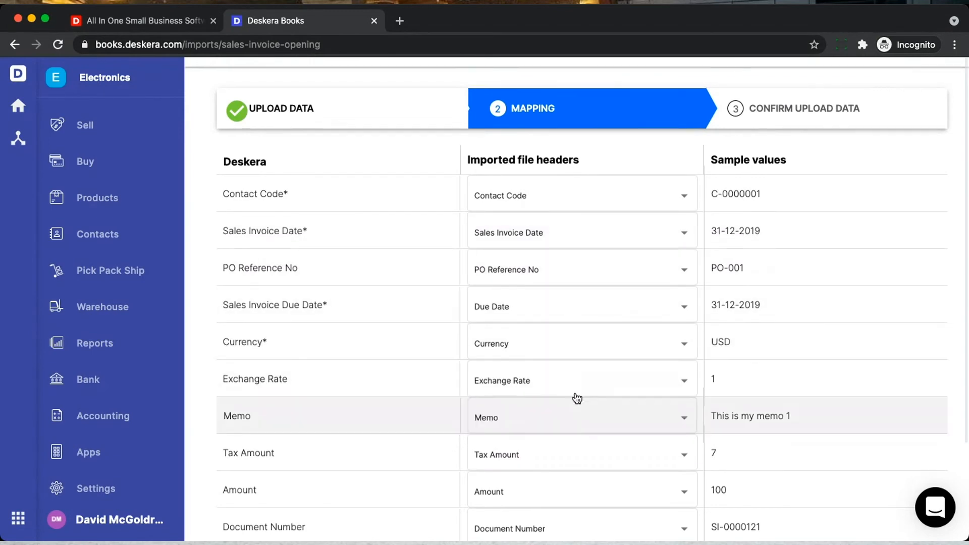
scroll(575, 396, "down", 2)
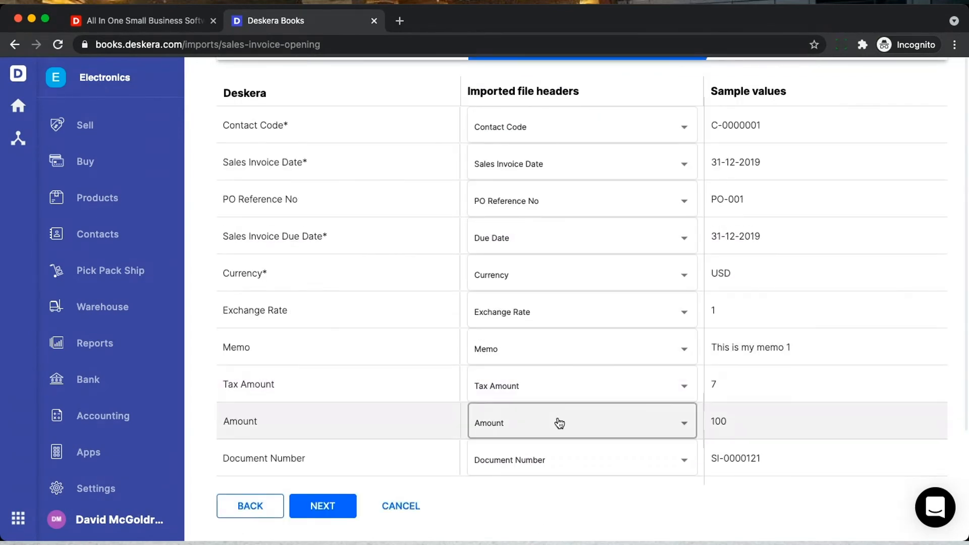
- Move on to the preview of the three sales invoices to import
left_click(308, 505)
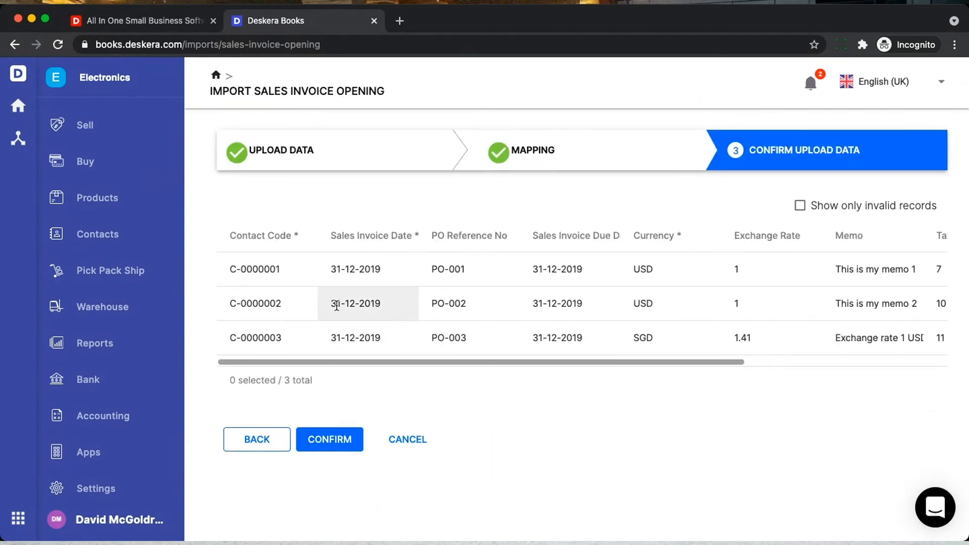
scroll(337, 306, "right", 5)
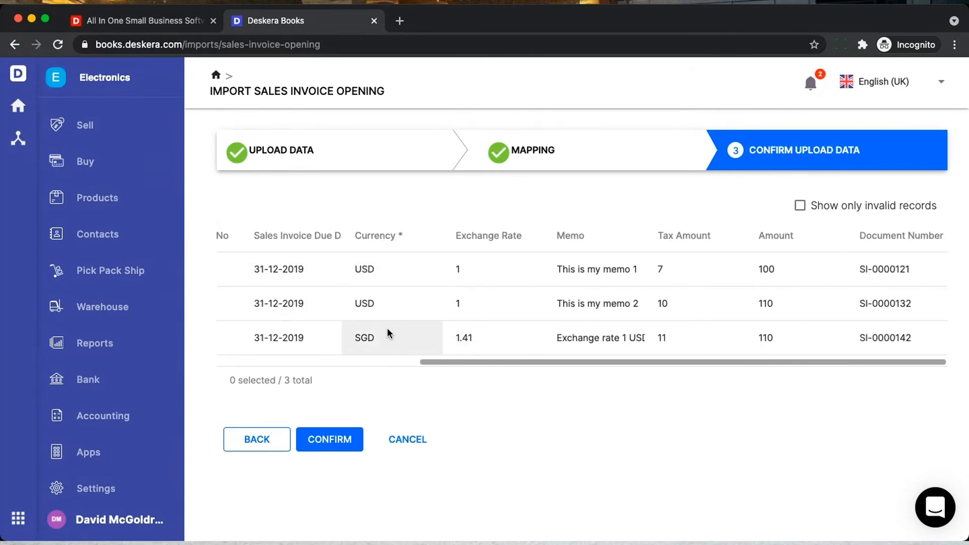
scroll(383, 329, "left", 2)
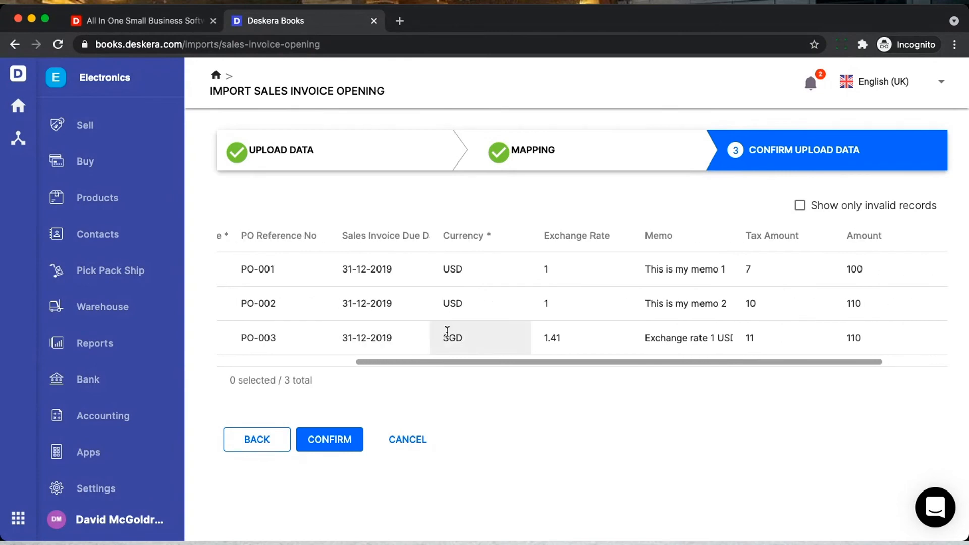
- Change the PO-003 invoice from SGD to USD at exchange rate 1, then confirm the import
left_click(470, 333)
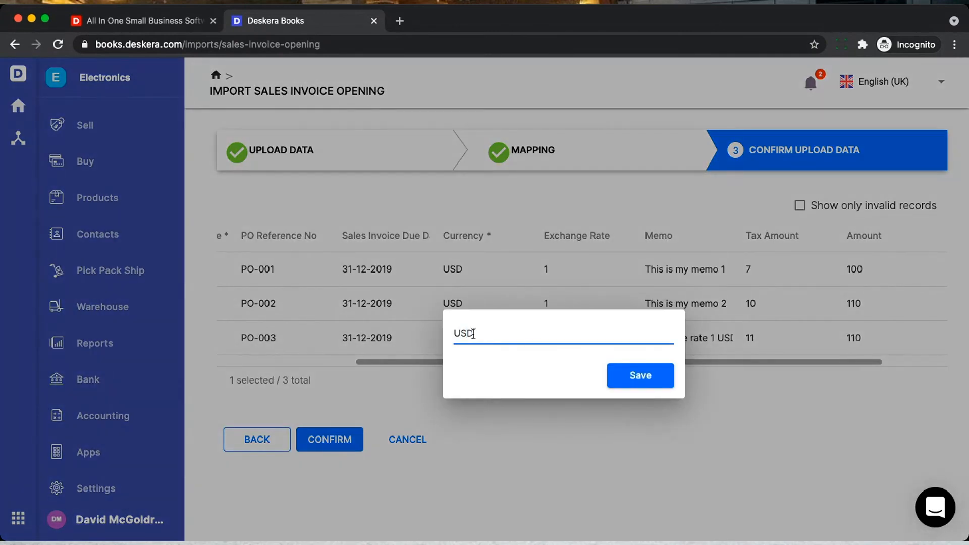
left_click(628, 373)
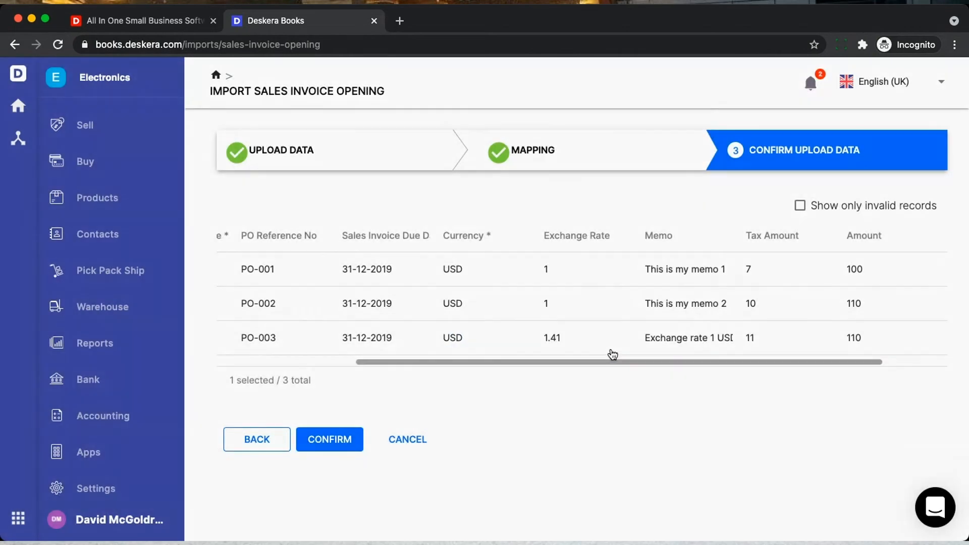
left_click(585, 339)
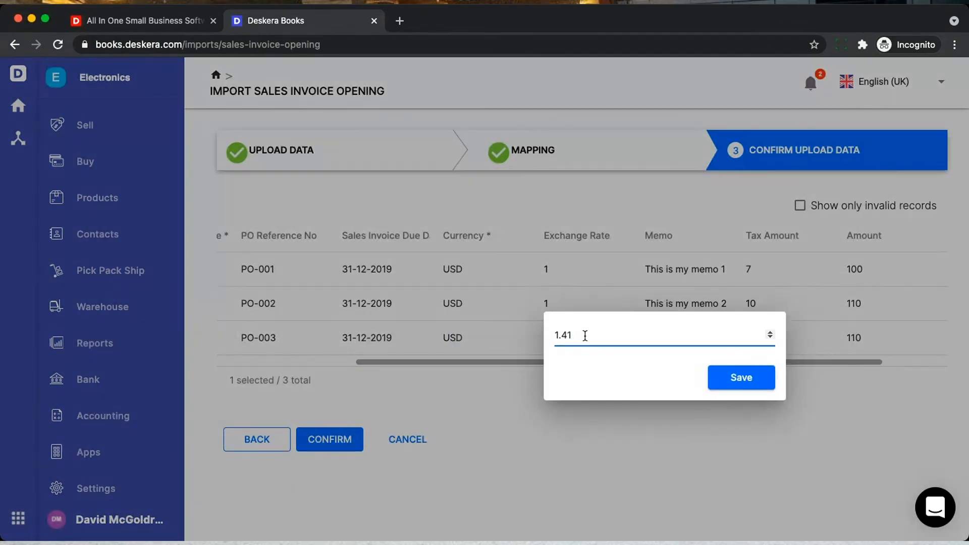
left_click(741, 378)
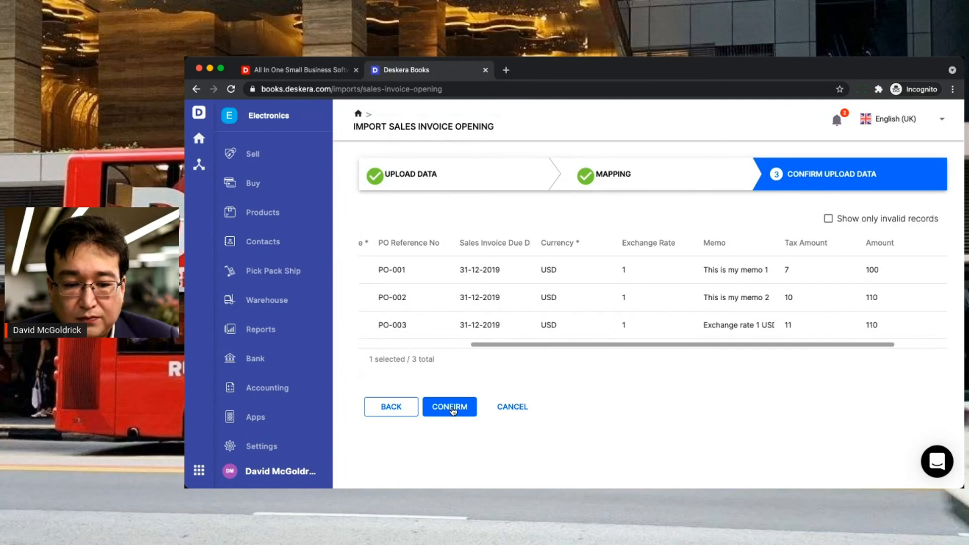
left_click(450, 407)
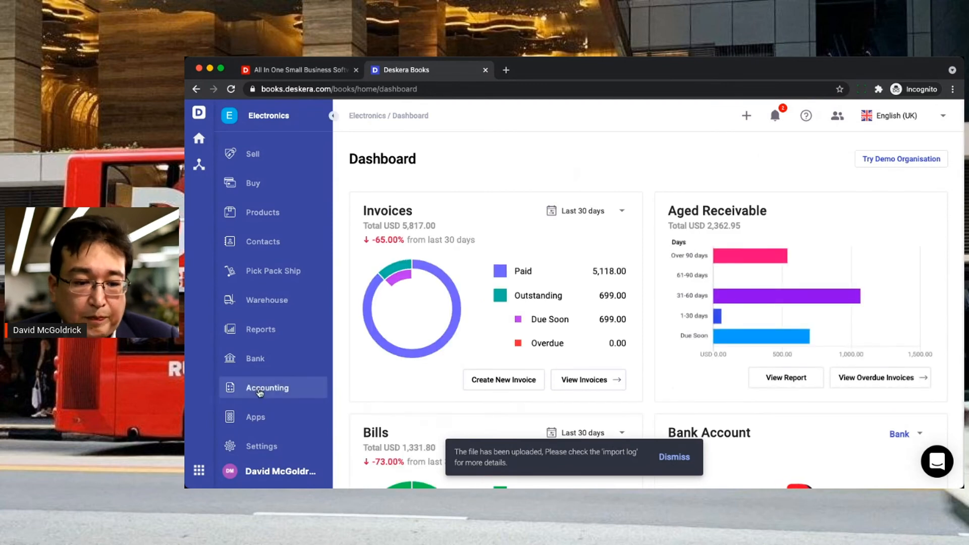
- Check the contacts' opening balances, where the imported sales invoices now appear
left_click(260, 392)
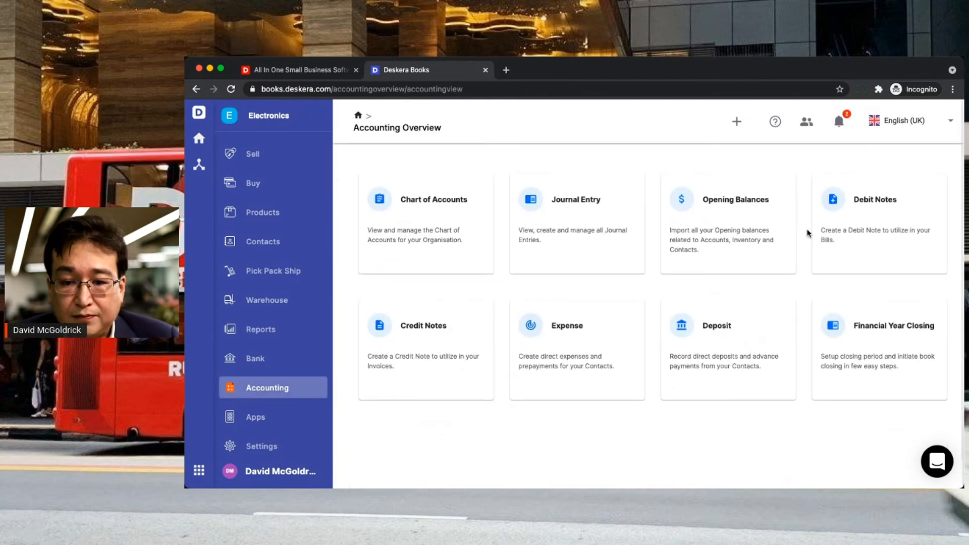
left_click(727, 243)
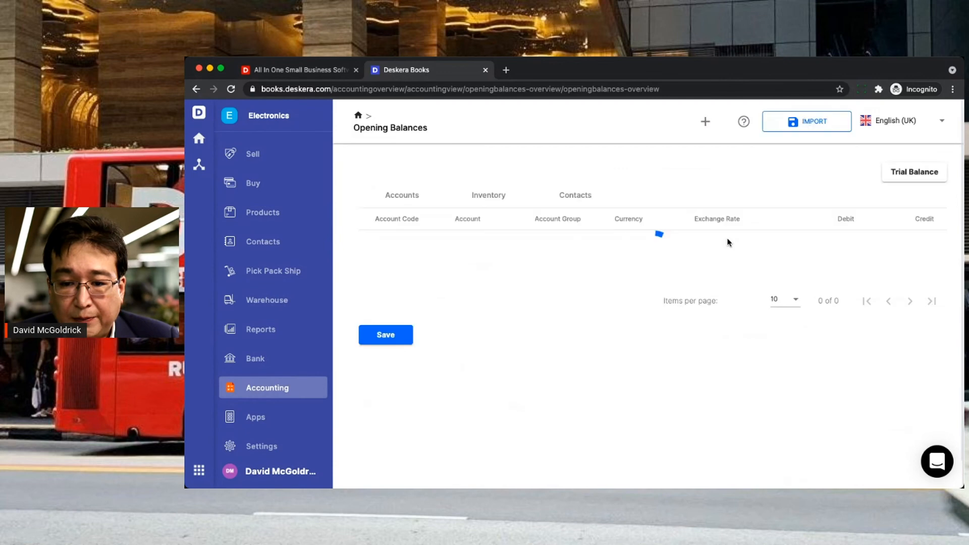
left_click(581, 202)
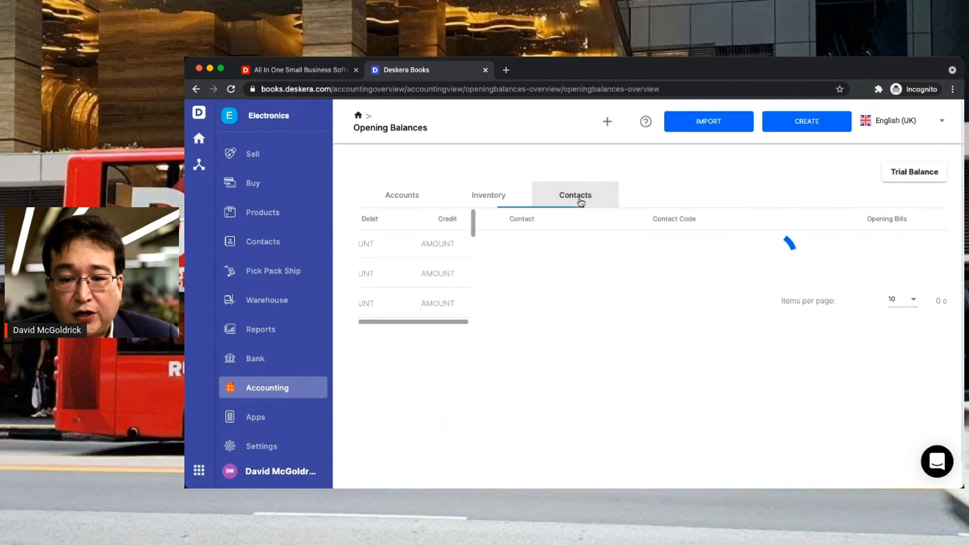
scroll(613, 335, "down", 1)
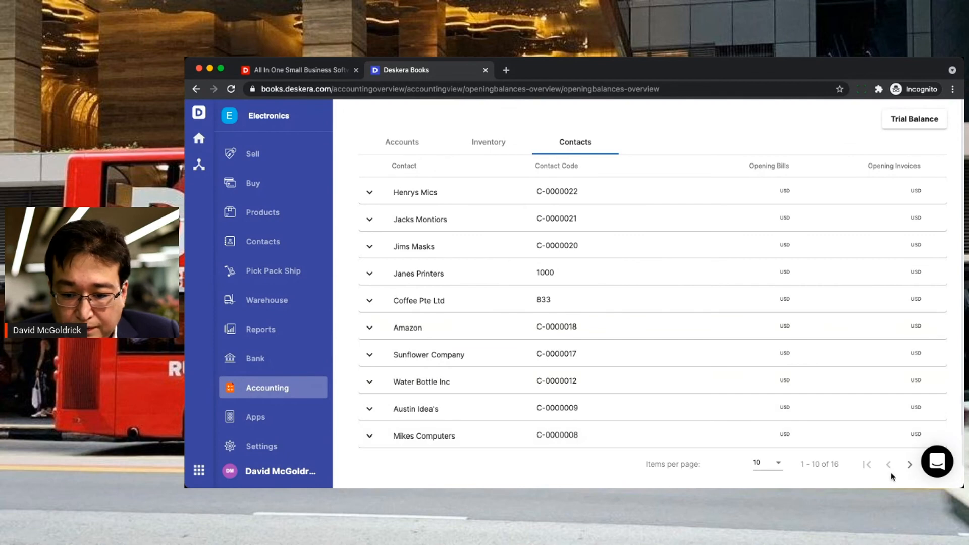
left_click(909, 467)
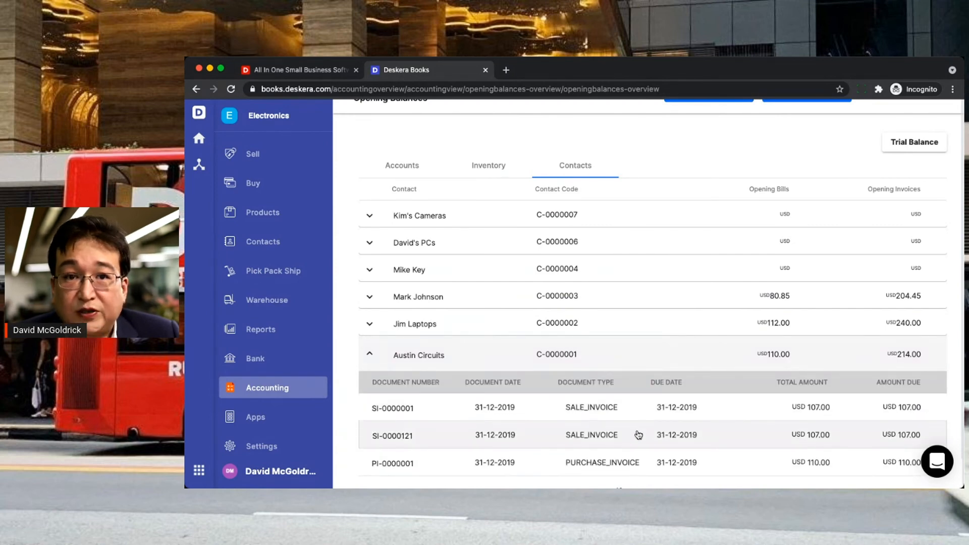
scroll(809, 220, "up", 1)
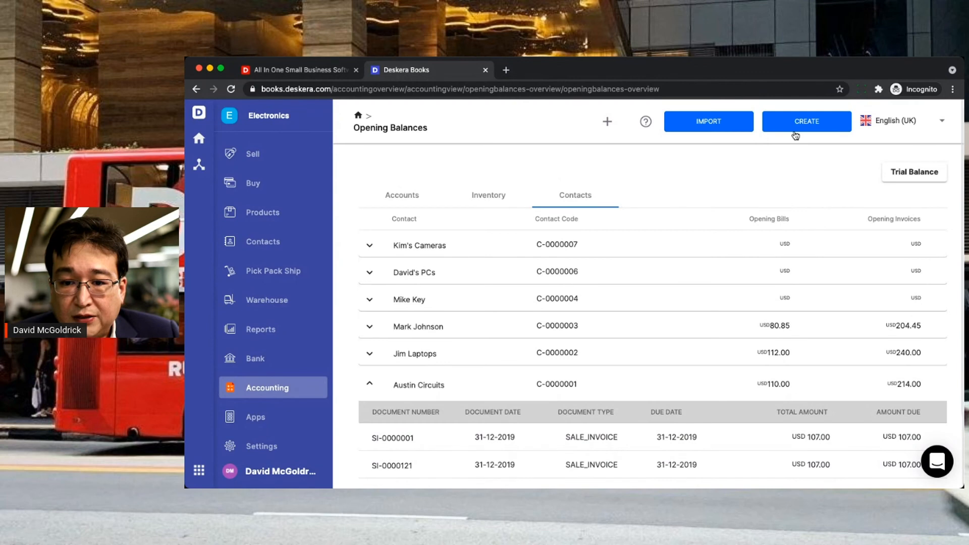
- Start the purchase invoice (bill) opening import and download its sample file
left_click(750, 131)
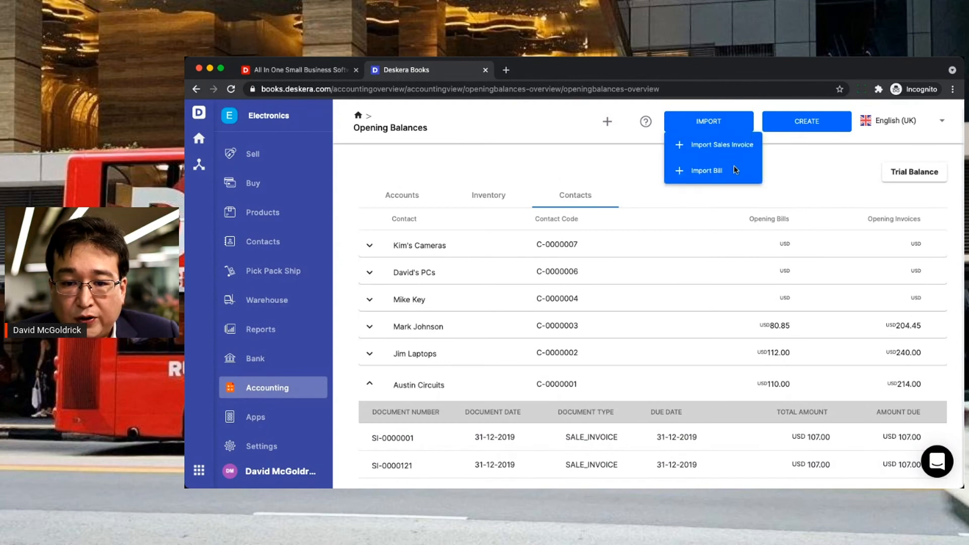
left_click(725, 178)
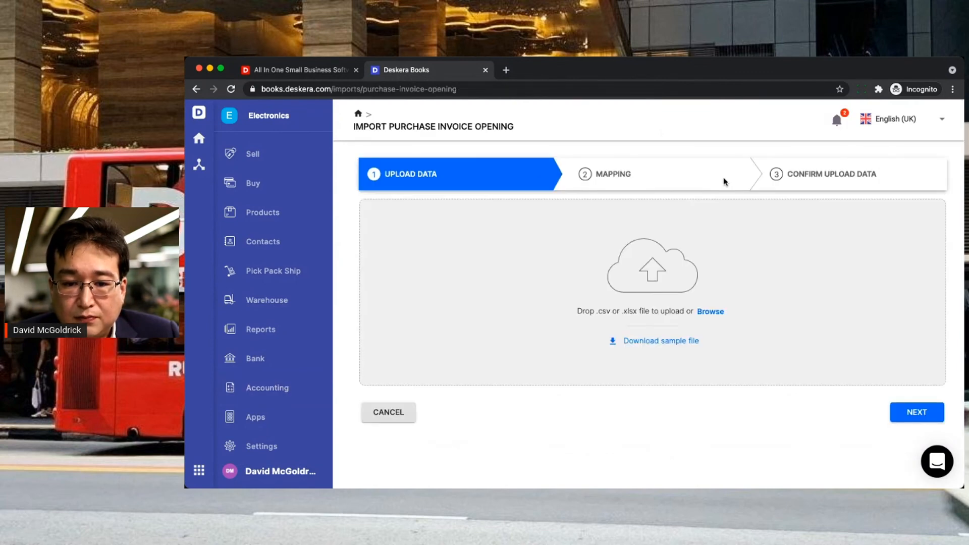
left_click(638, 346)
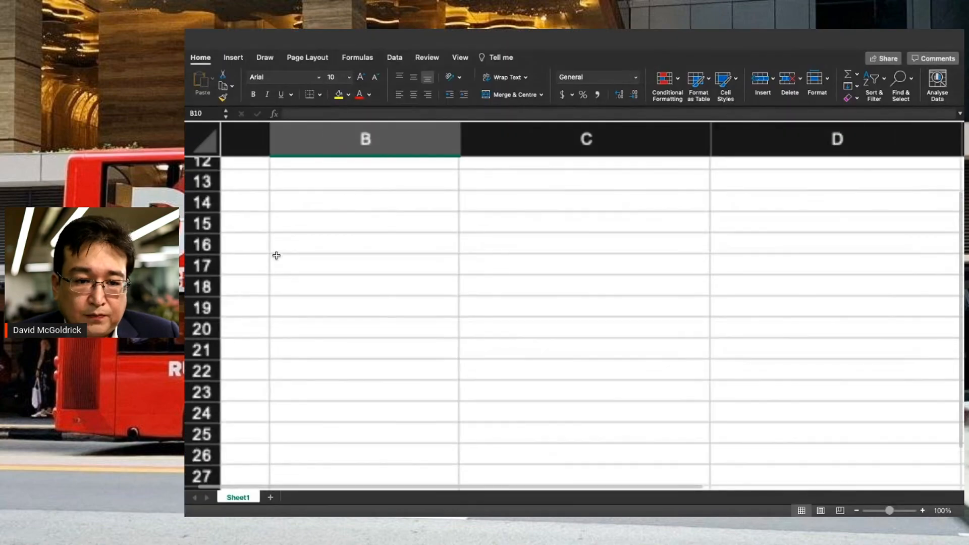
- Renumber the purchase invoices PI-0000123, PI-0000847 and PI-0000193
scroll(275, 256, "up", 5)
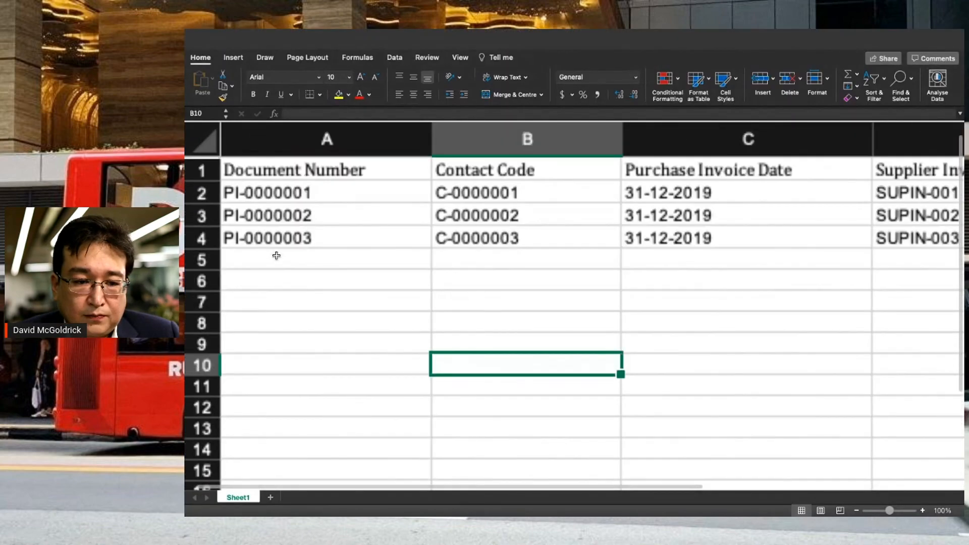
left_click(316, 192)
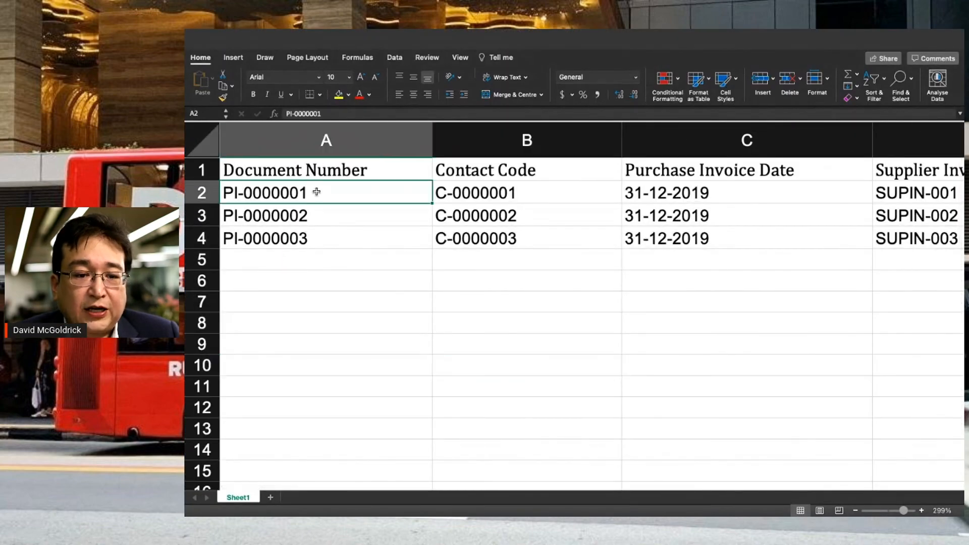
double_click(316, 192)
key("BackSpace")
key("BackSpace")
key("BackSpace")
type("123")
key("Return")
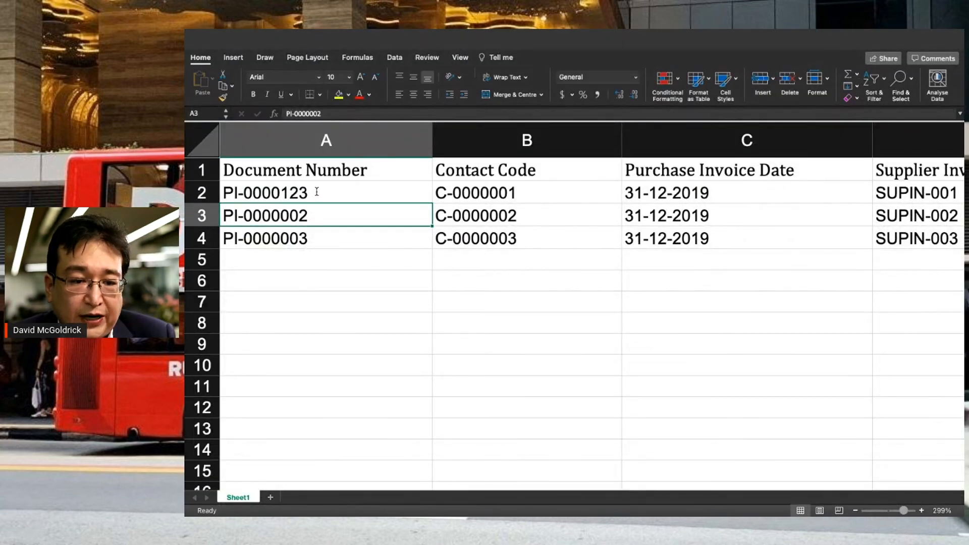
left_click(328, 115)
key("BackSpace")
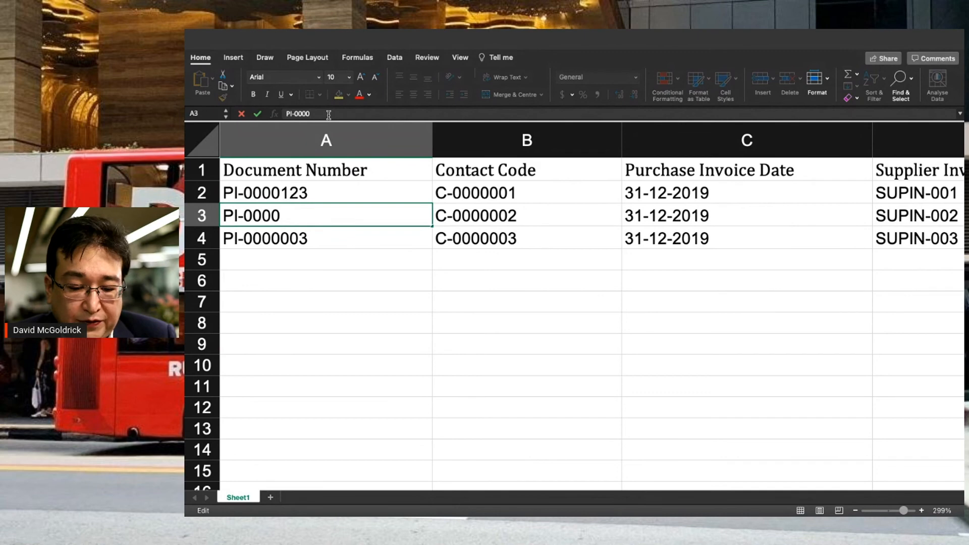
type("847")
key("Return")
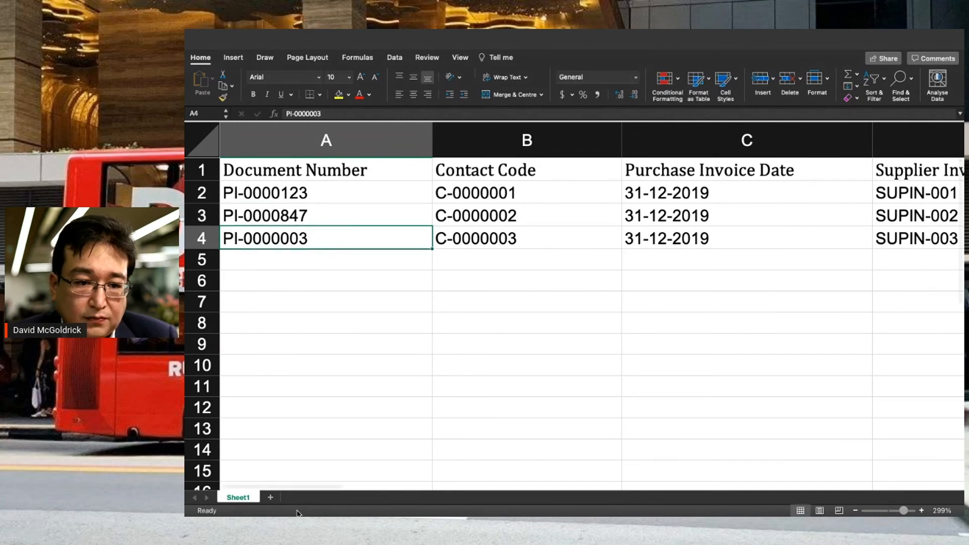
left_click(335, 111)
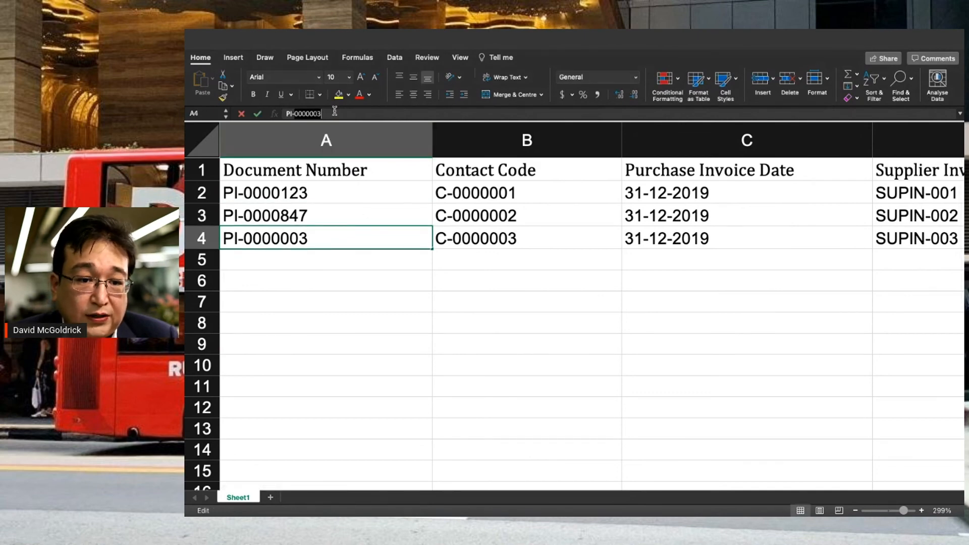
type("19")
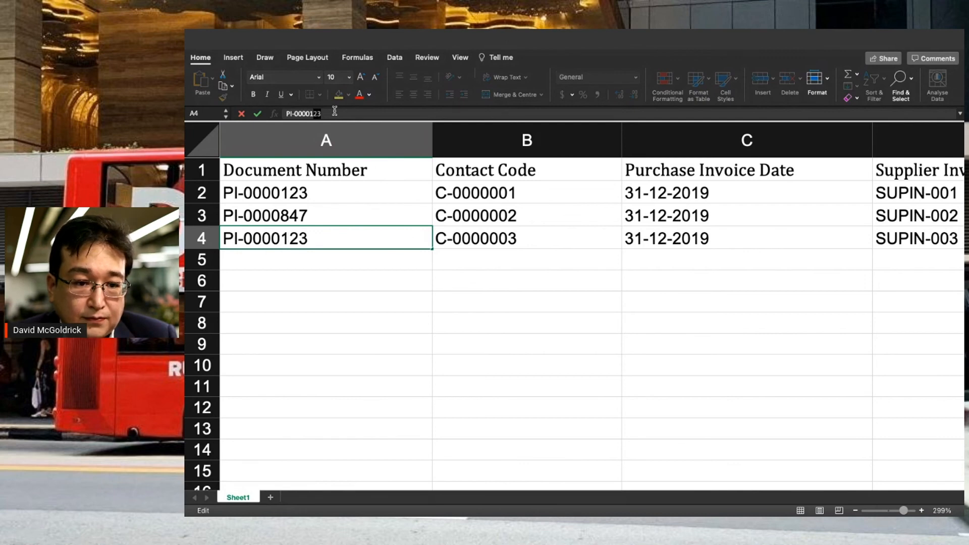
key("Return")
- Review the invoice dates, Supplier Invoice No and Due Date columns
key("Right")
key("Right")
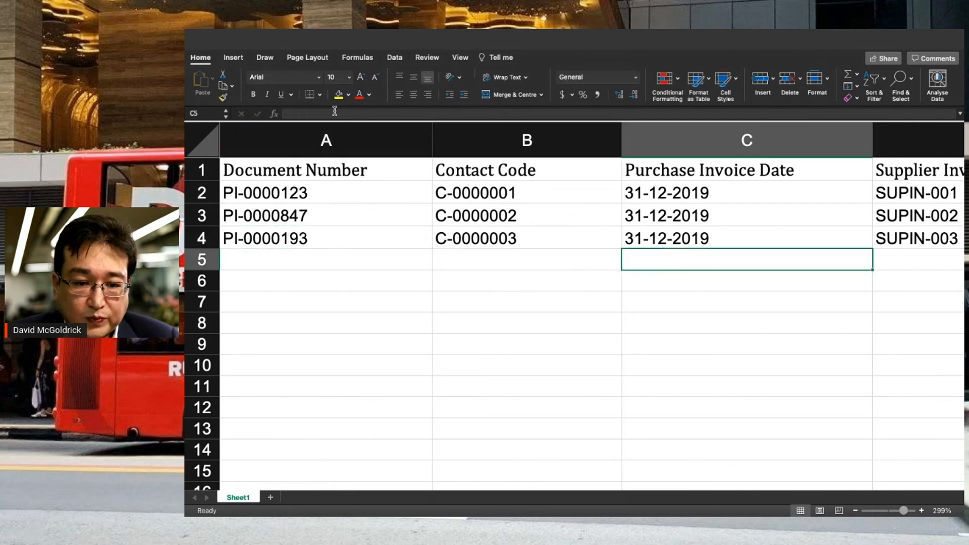
key("Up")
key("Up")
key("Up")
key("Left")
key("Down")
key("Down")
key("Right")
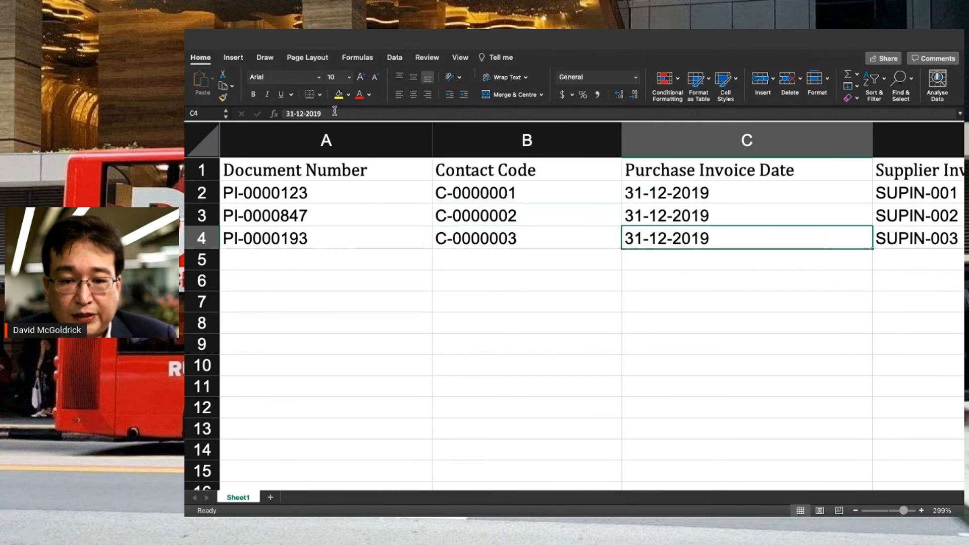
key("Right")
key("Left")
key("Up")
key("Up")
key("Right")
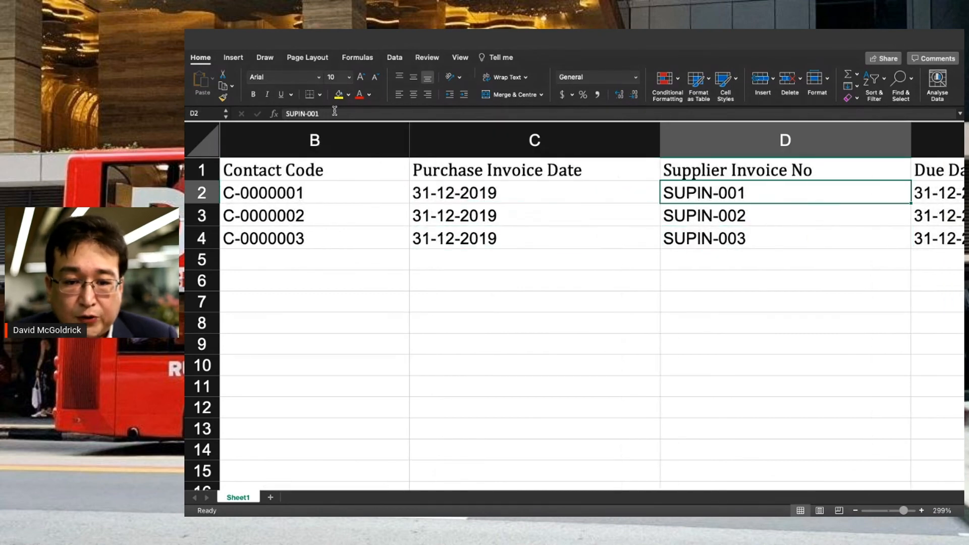
key("Right")
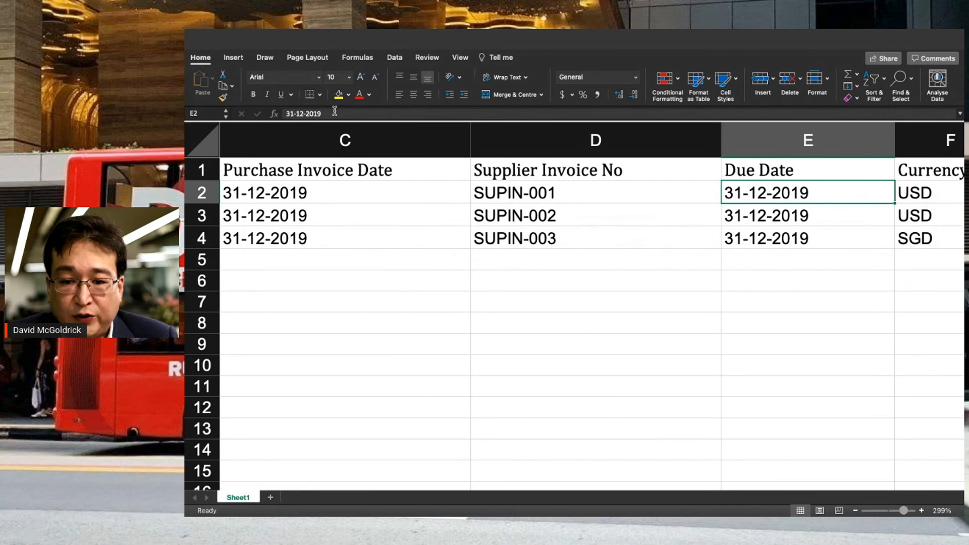
key("Right")
- Copy USD and rate 1 from the second invoice over the third's SGD and 1.41
key("Down")
key("shift+Right")
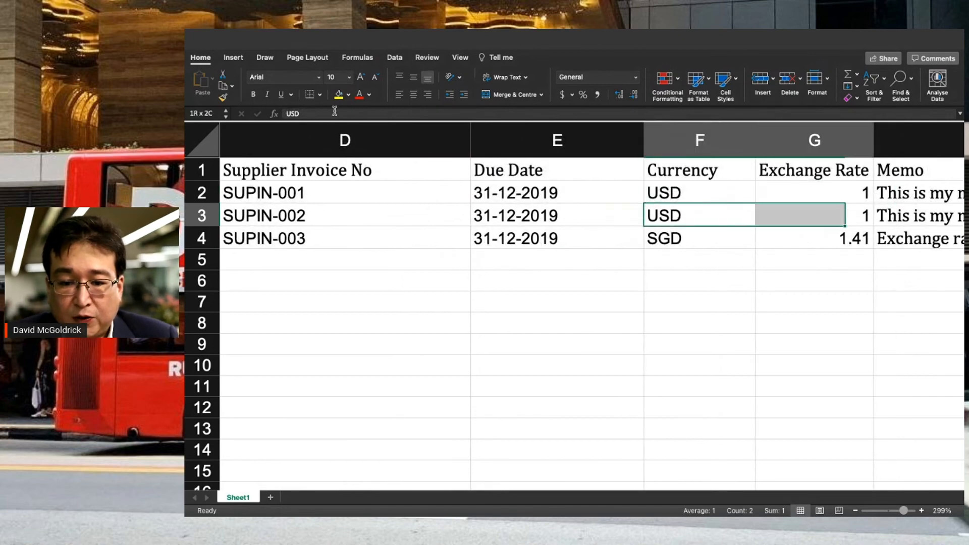
key("ctrl+c")
key("Down")
key("ctrl+v")
- Set the third invoice's memo to 'This is my memo 3'
key("Right")
key("Right")
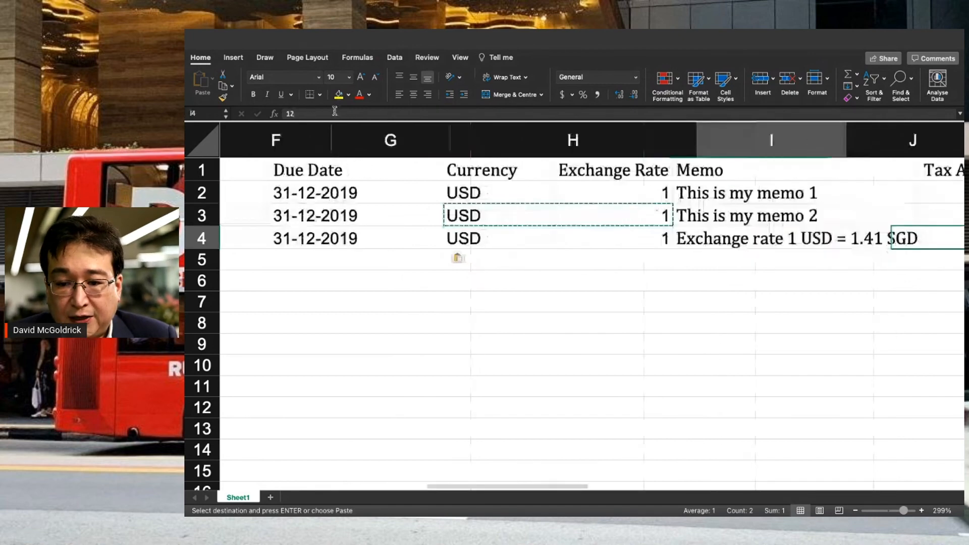
key("Up")
key("ctrl+c")
key("Down")
key("ctrl+v")
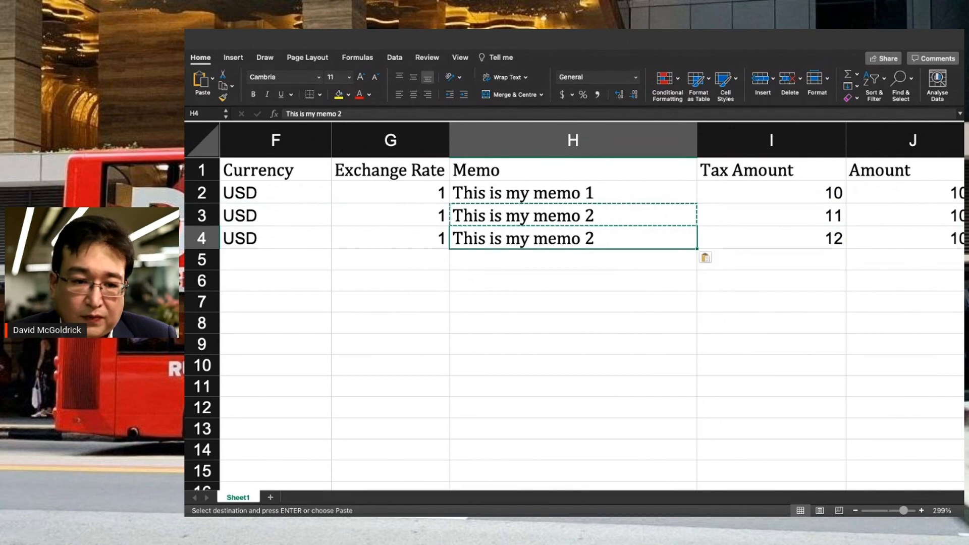
left_click(346, 112)
key("BackSpace")
type("3")
key("Return")
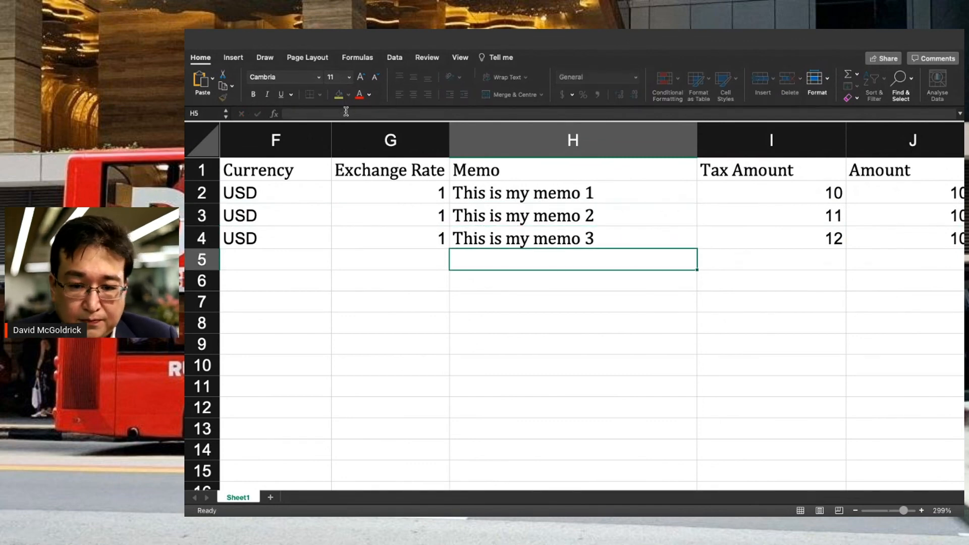
key("Right")
key("Right")
key("Up")
key("Up")
key("Up")
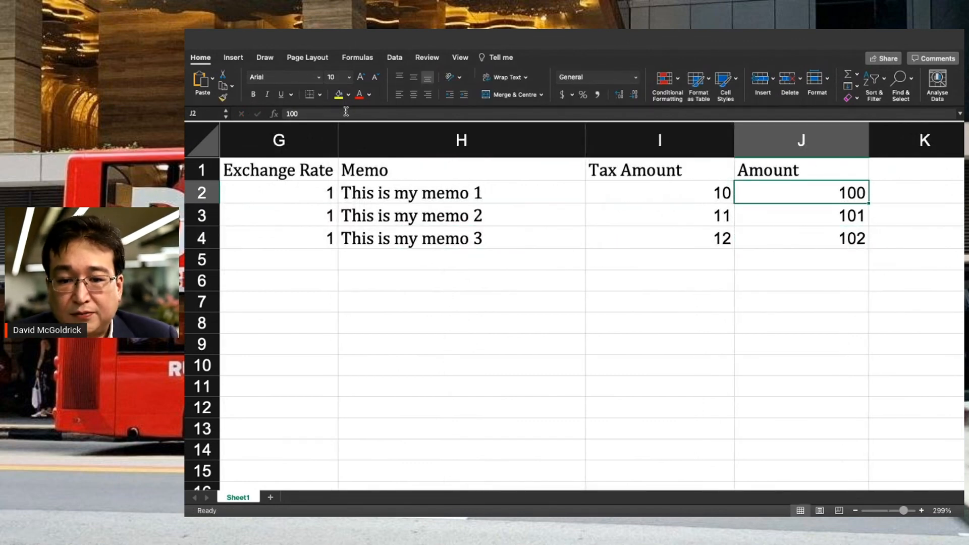
key("Down")
key("Down")
key("Left")
key("Left")
key("Left")
key("Left")
key("Left")
key("Left")
key("Left")
key("Left")
key("Left")
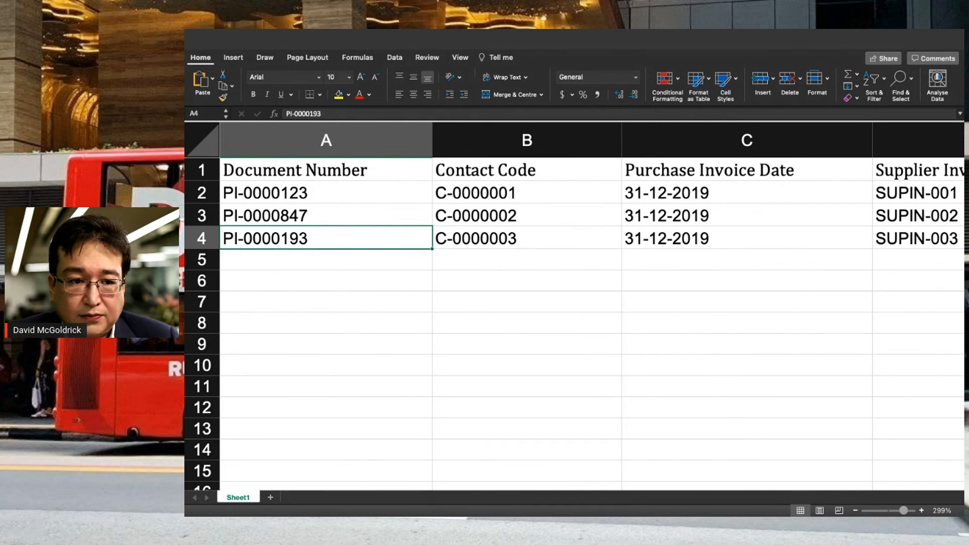
- Upload the edited purchase_invoice_opening_us_template.xlsx and continue to Mapping
key("super+Tab")
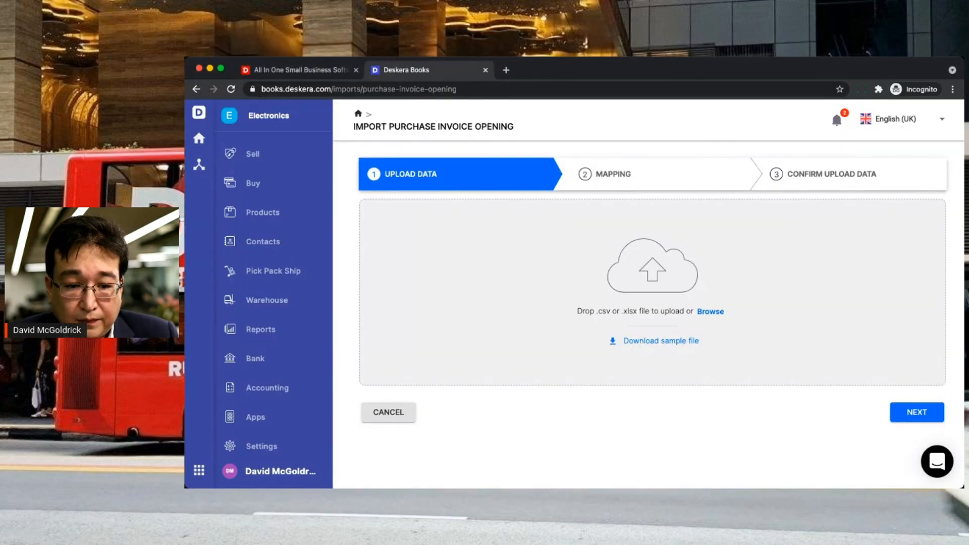
key("super+Tab")
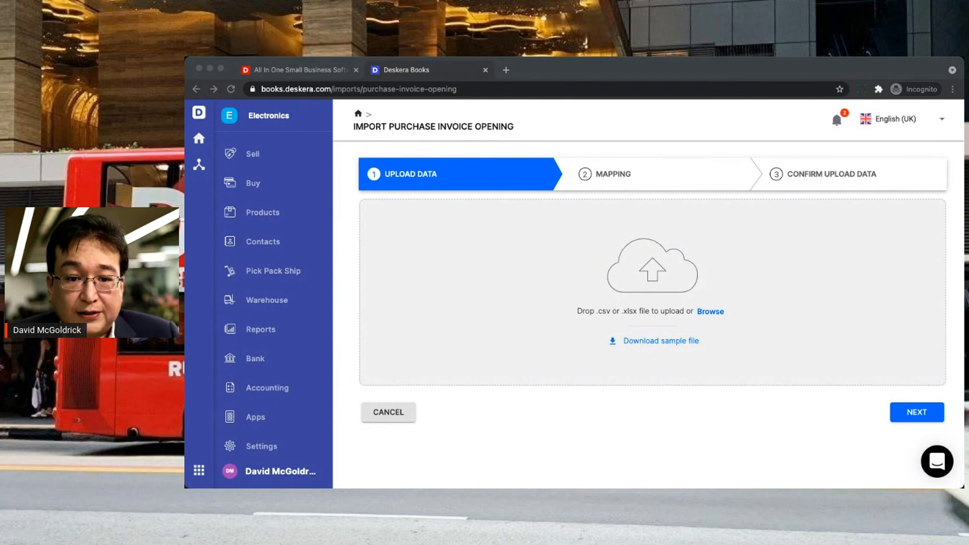
left_click_drag(603, 323, 604, 324)
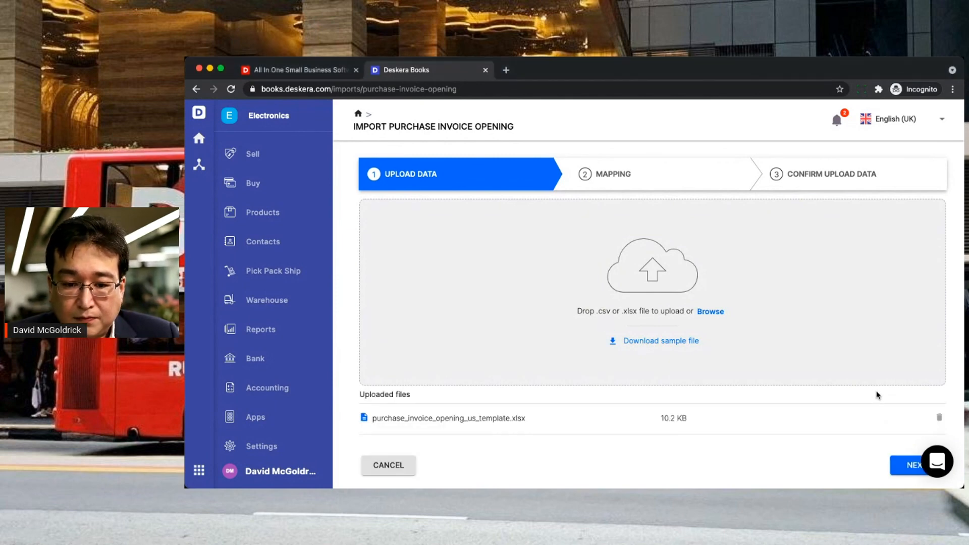
left_click(910, 465)
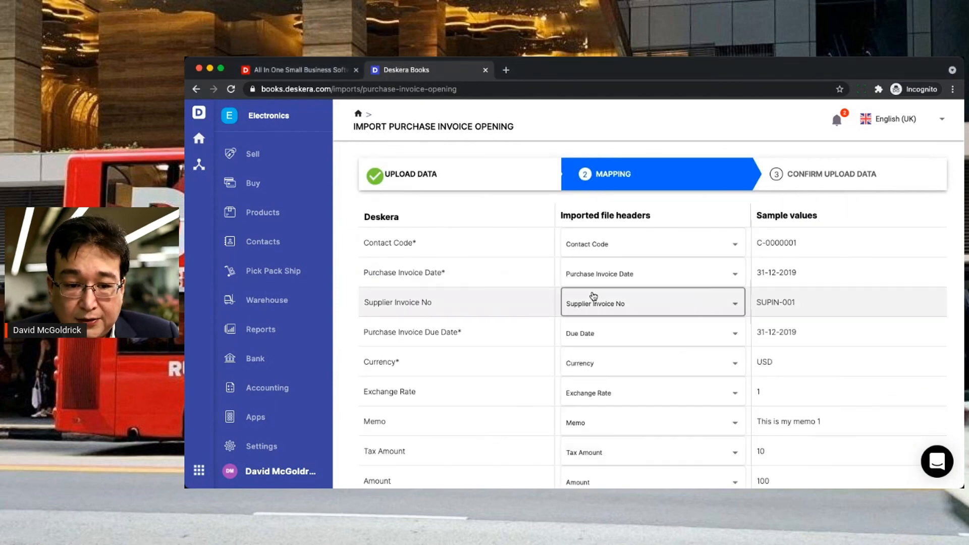
- Accept the column mapping and confirm importing the three purchase invoices
scroll(643, 384, "down", 2)
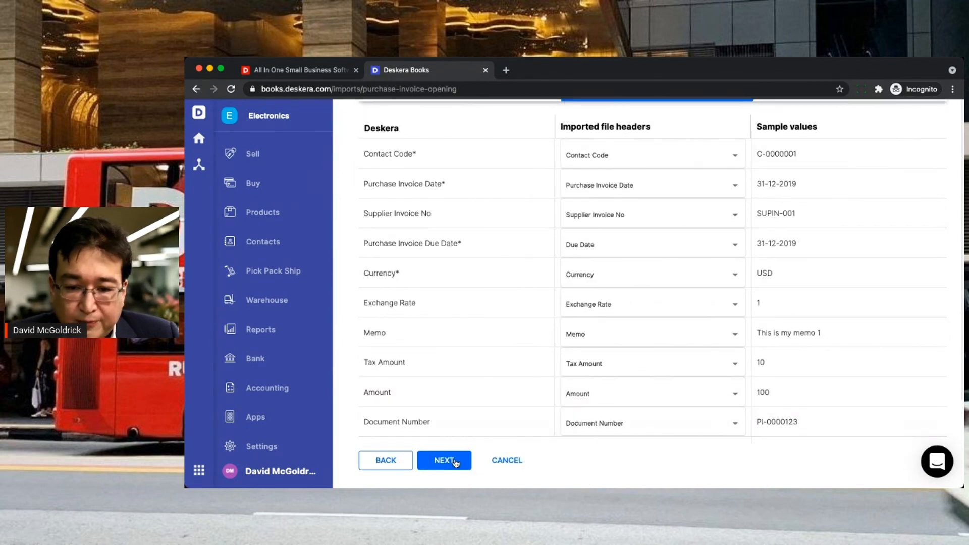
left_click(444, 461)
scroll(584, 293, "right", 5)
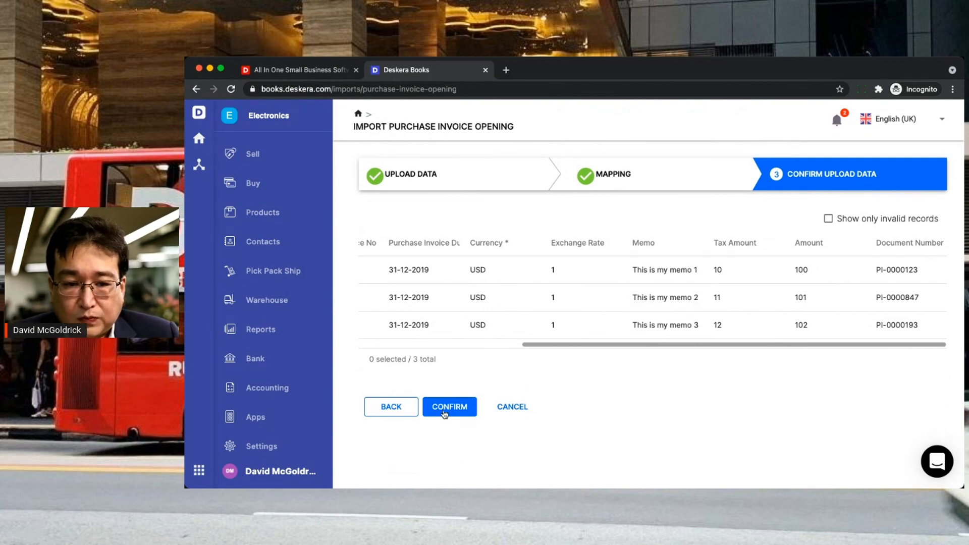
left_click(445, 413)
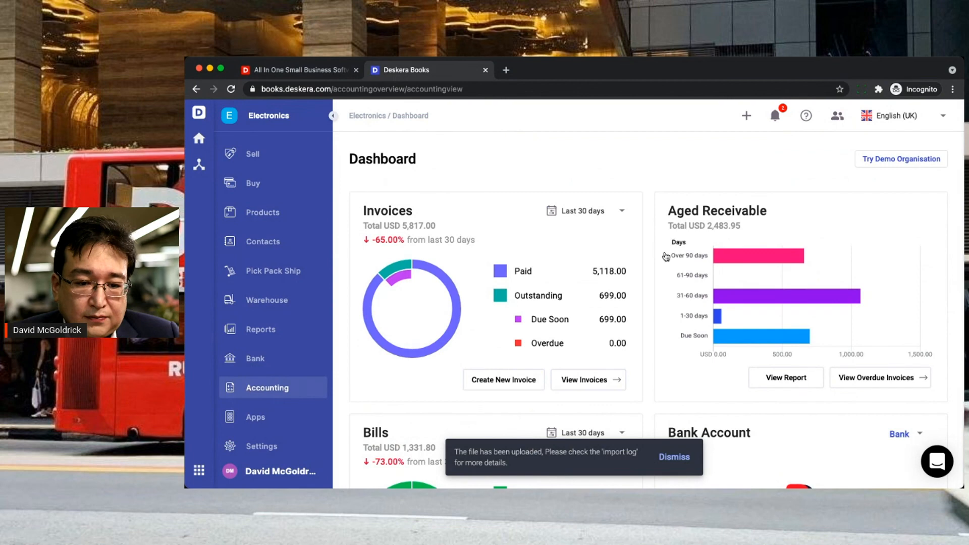
- Open the Contacts opening balances and go to the next page of contacts
left_click(741, 229)
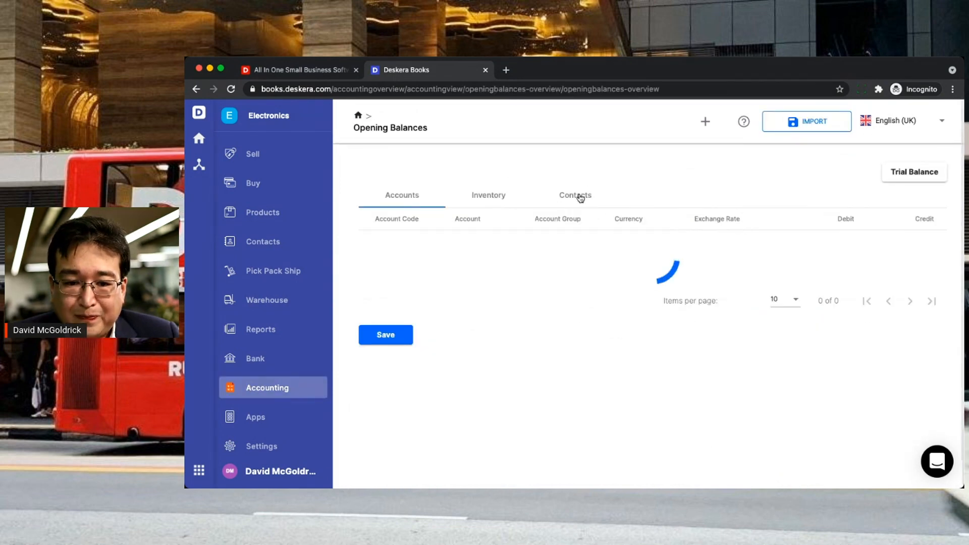
left_click(580, 197)
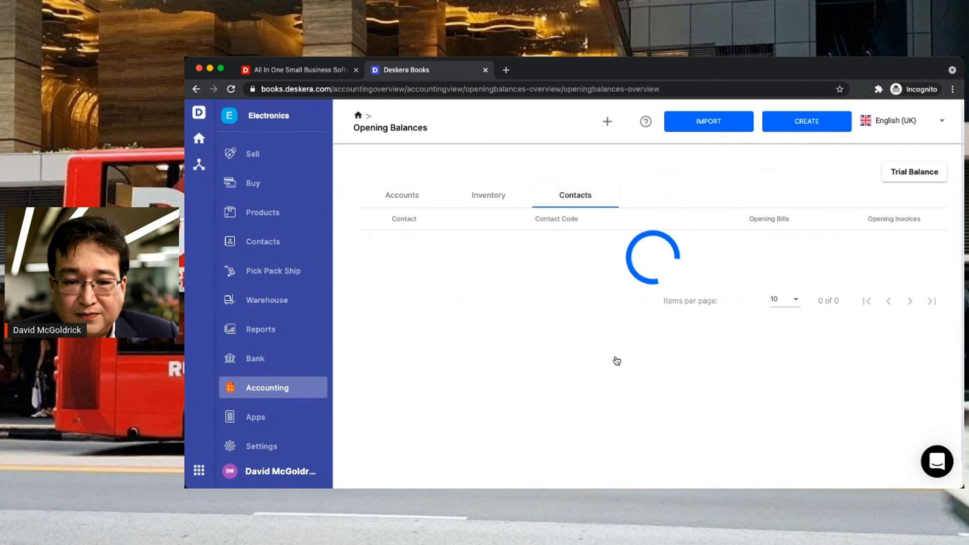
scroll(617, 360, "down", 2)
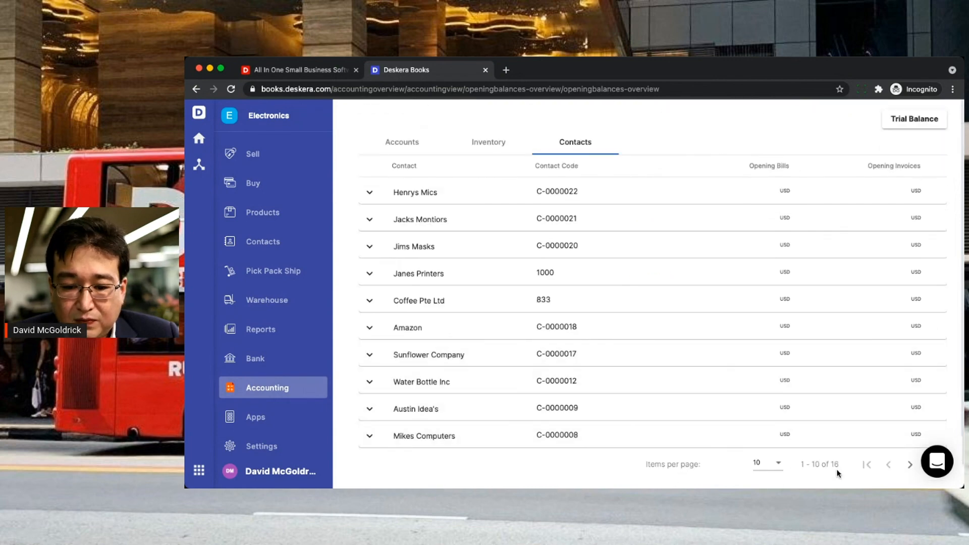
left_click(909, 468)
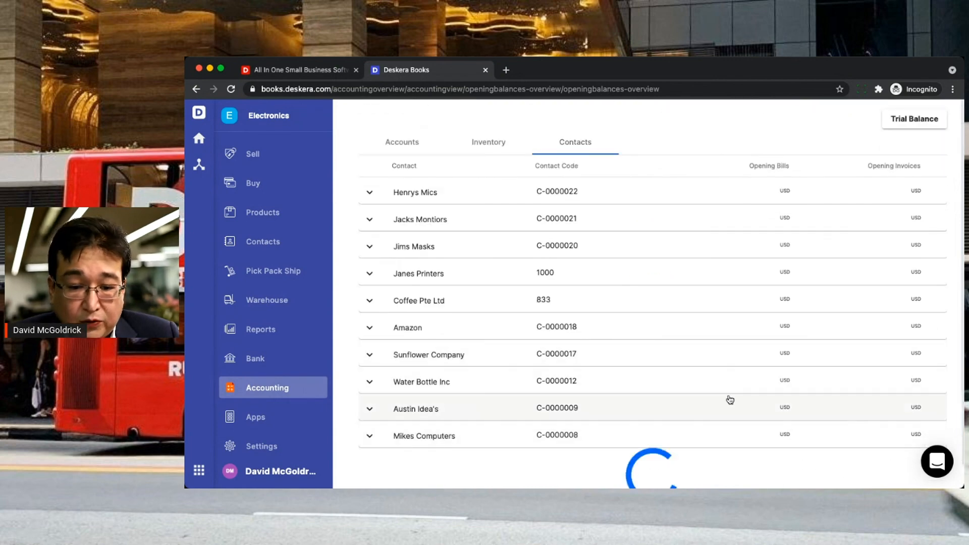
- Expand Austin Circuits to show SI-0000121 (USD 107.00) and PI-0000123 (USD 110.00)
left_click(644, 350)
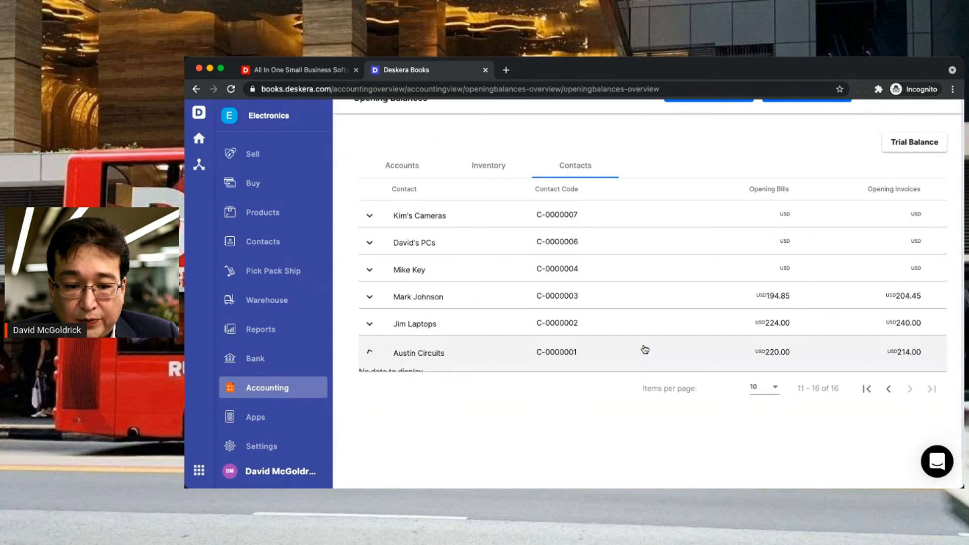
scroll(644, 350, "down", 1)
scroll(644, 350, "down", 2)
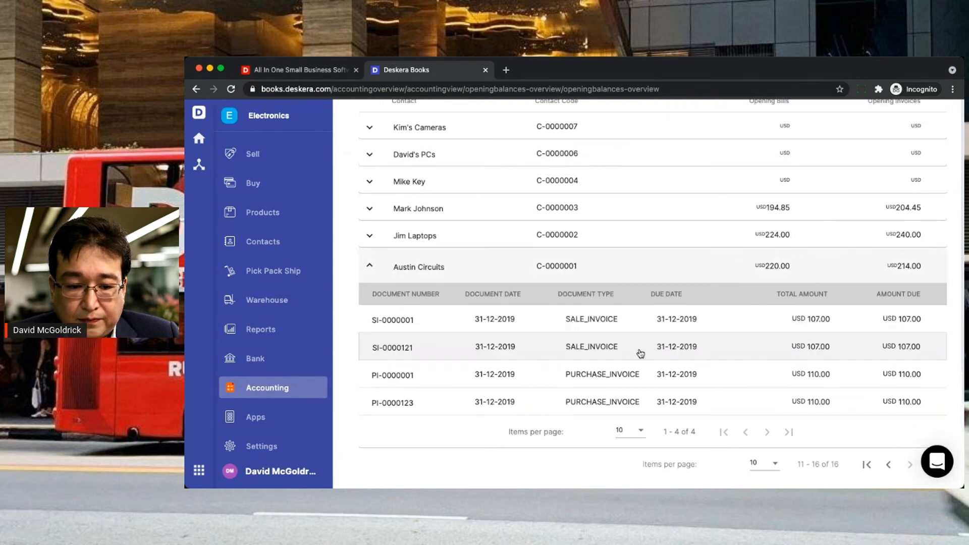